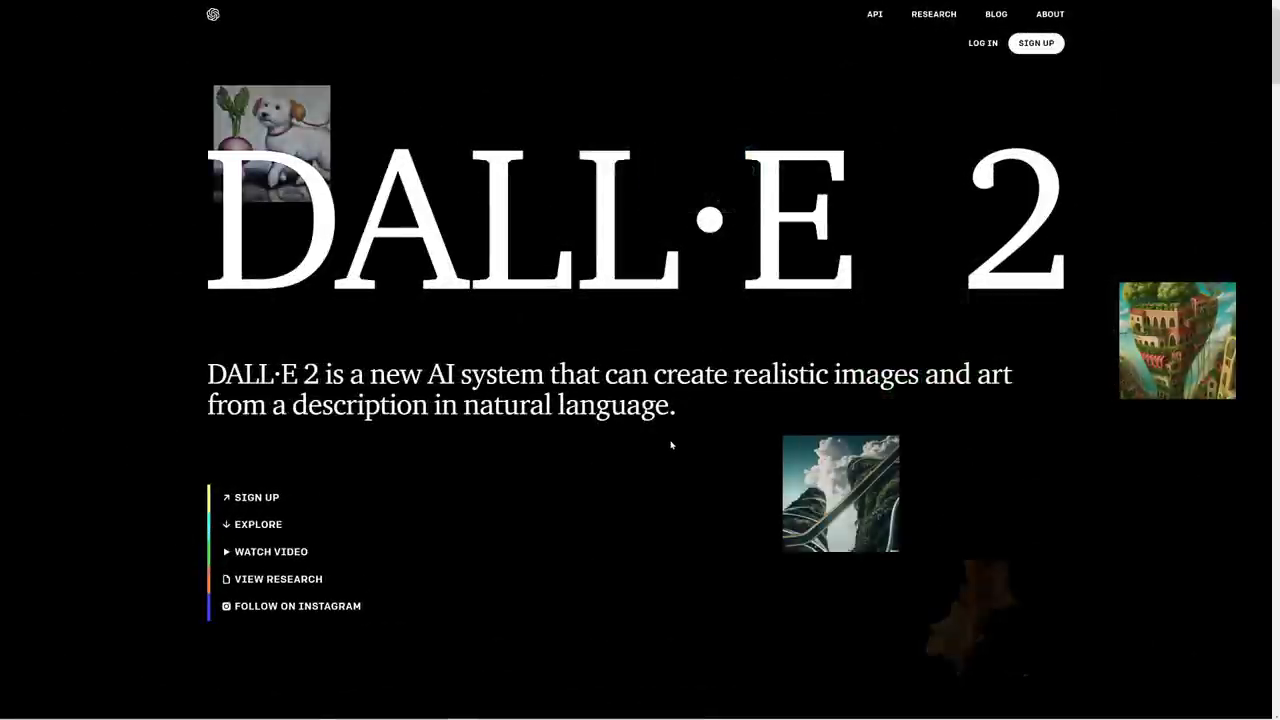
Step: Highlight part of the DALL·E 2 description text, then clear the selection
left_click_drag(565, 405, 640, 405)
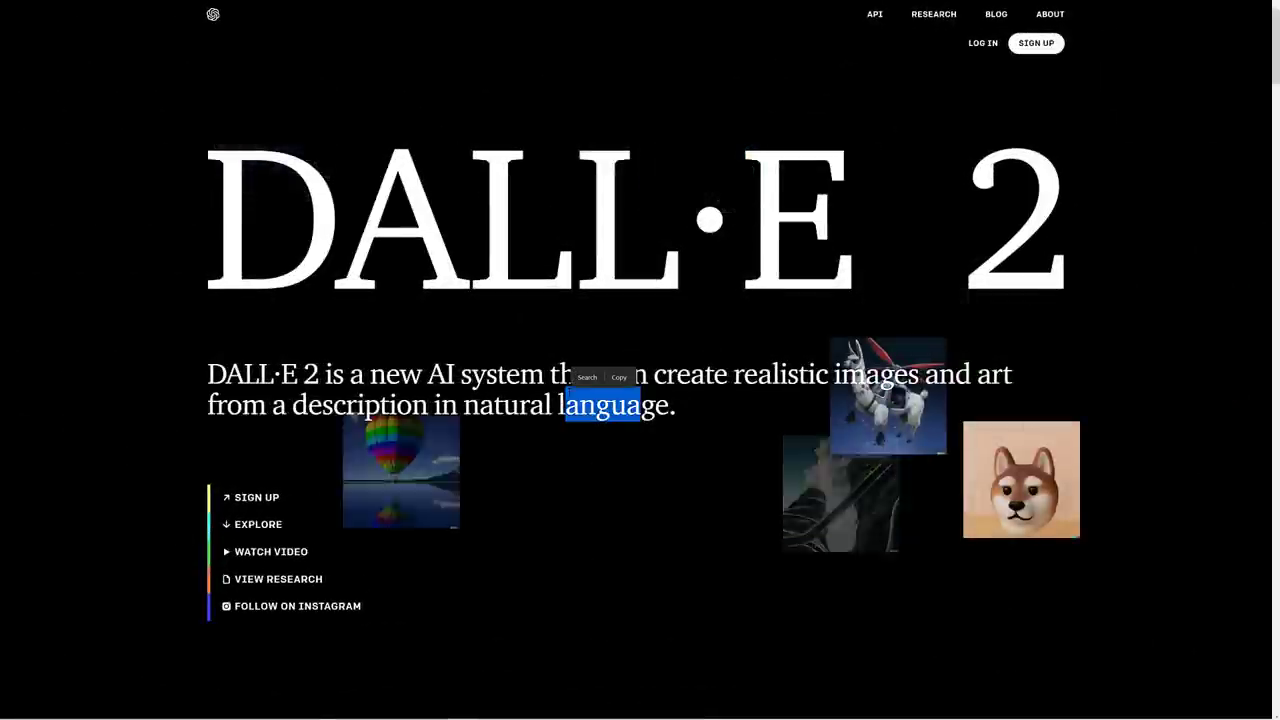
left_click(289, 317)
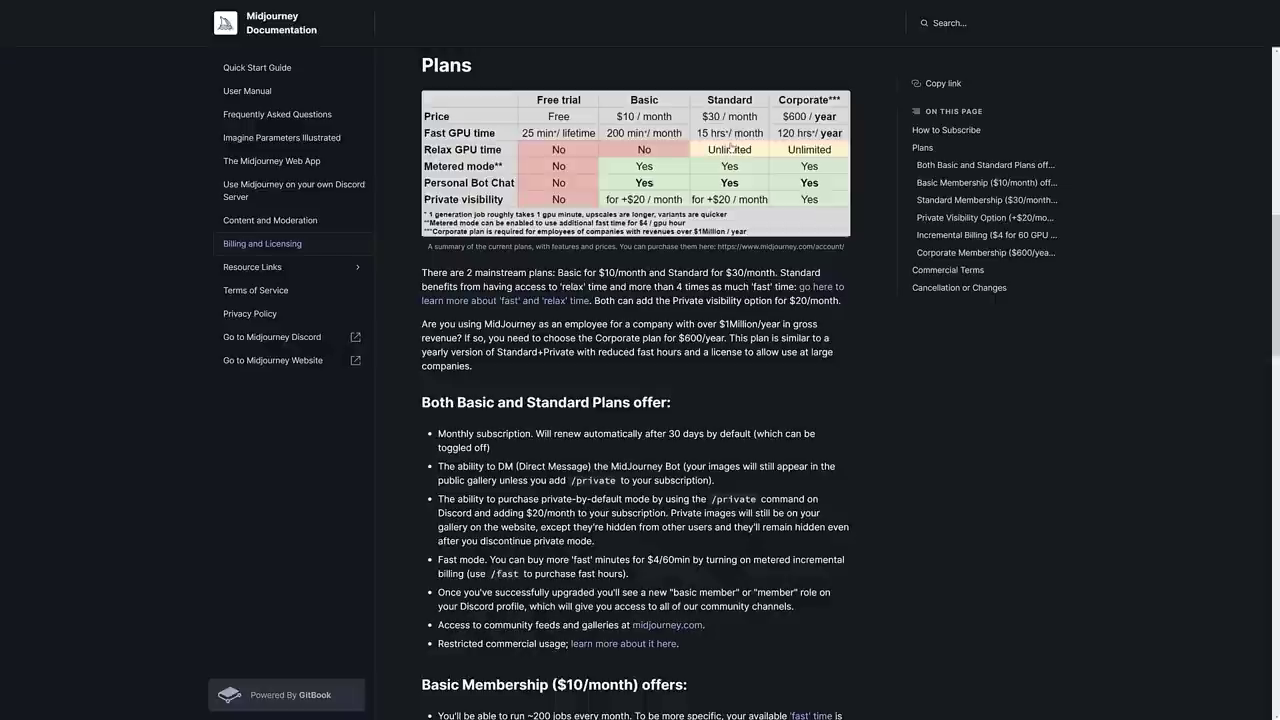
Step: Switch to the r/StableDiffusion 'Dreamer's Guide to Getting Started' Reddit post
key("ctrl+Tab")
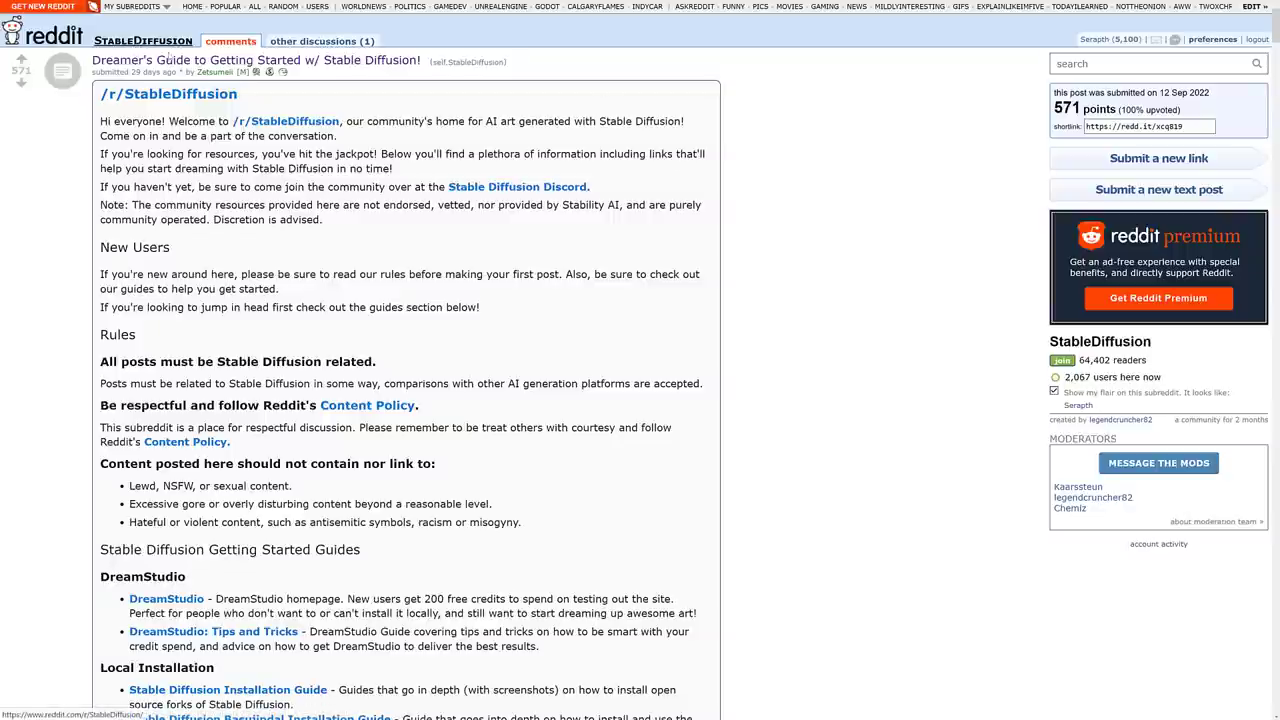
scroll(538, 264, "down", 3)
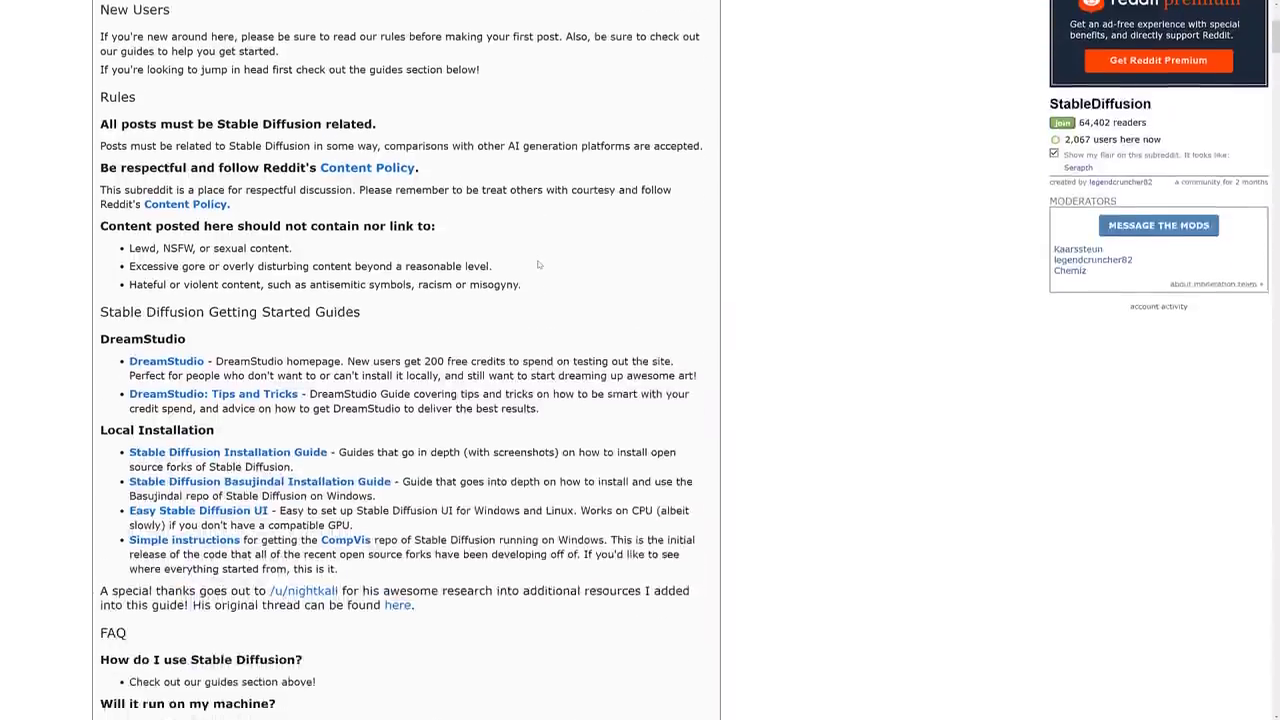
scroll(538, 264, "down", 3)
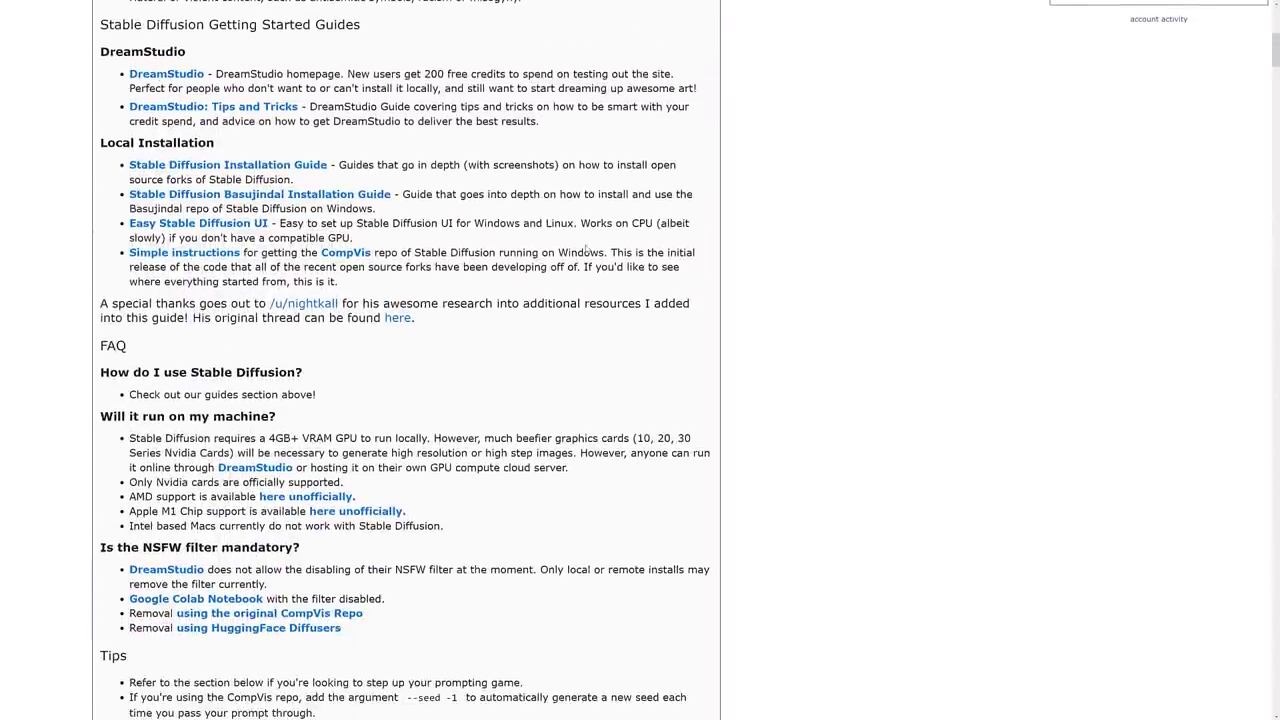
scroll(585, 251, "down", 3)
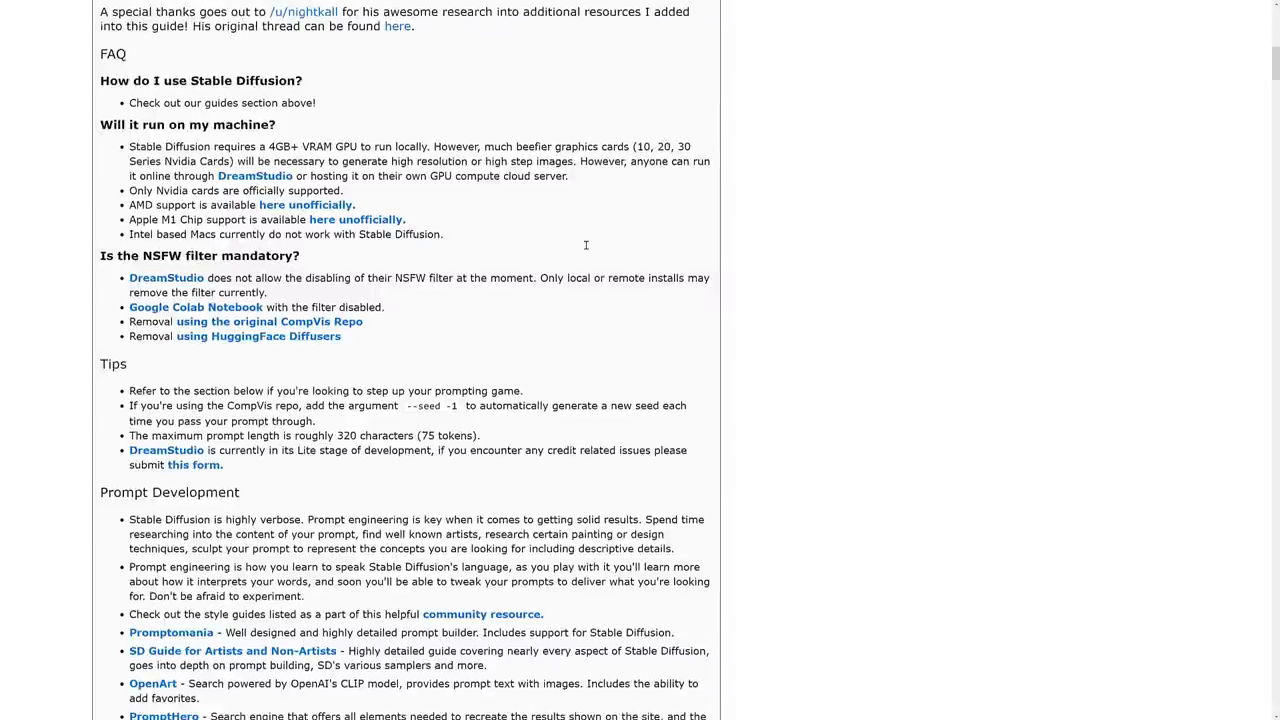
scroll(587, 248, "down", 1)
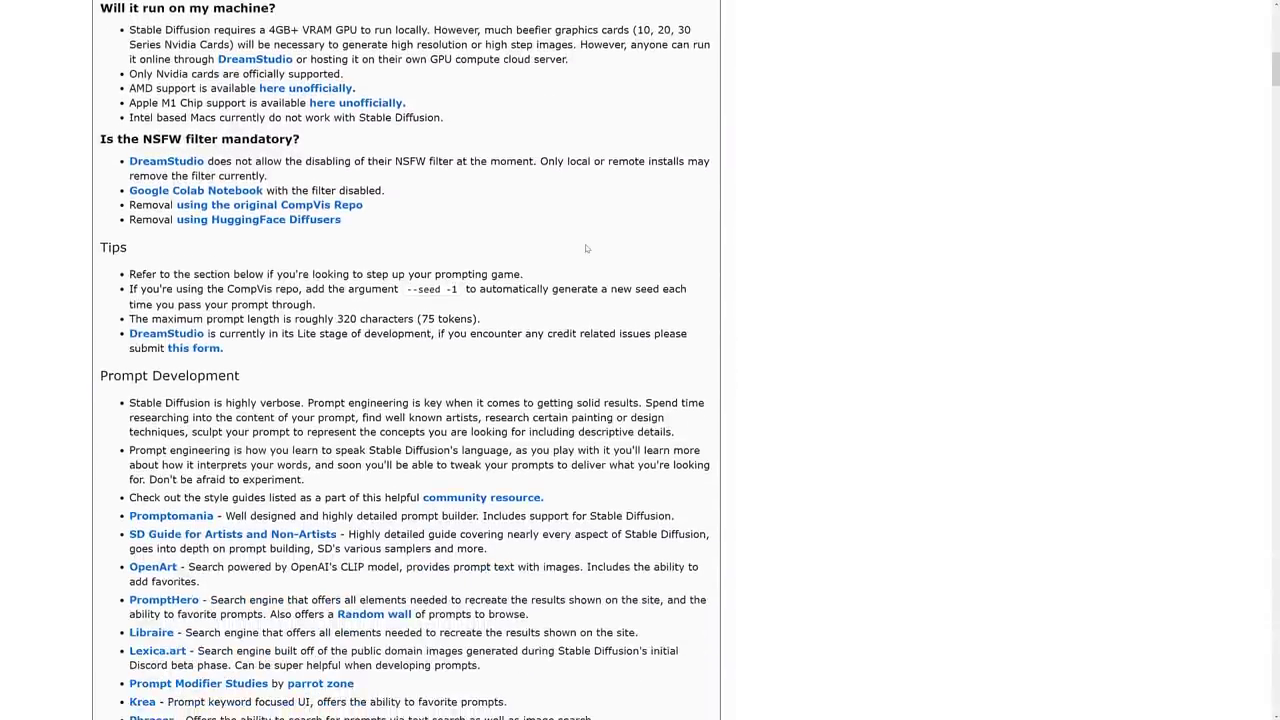
scroll(587, 248, "down", 3)
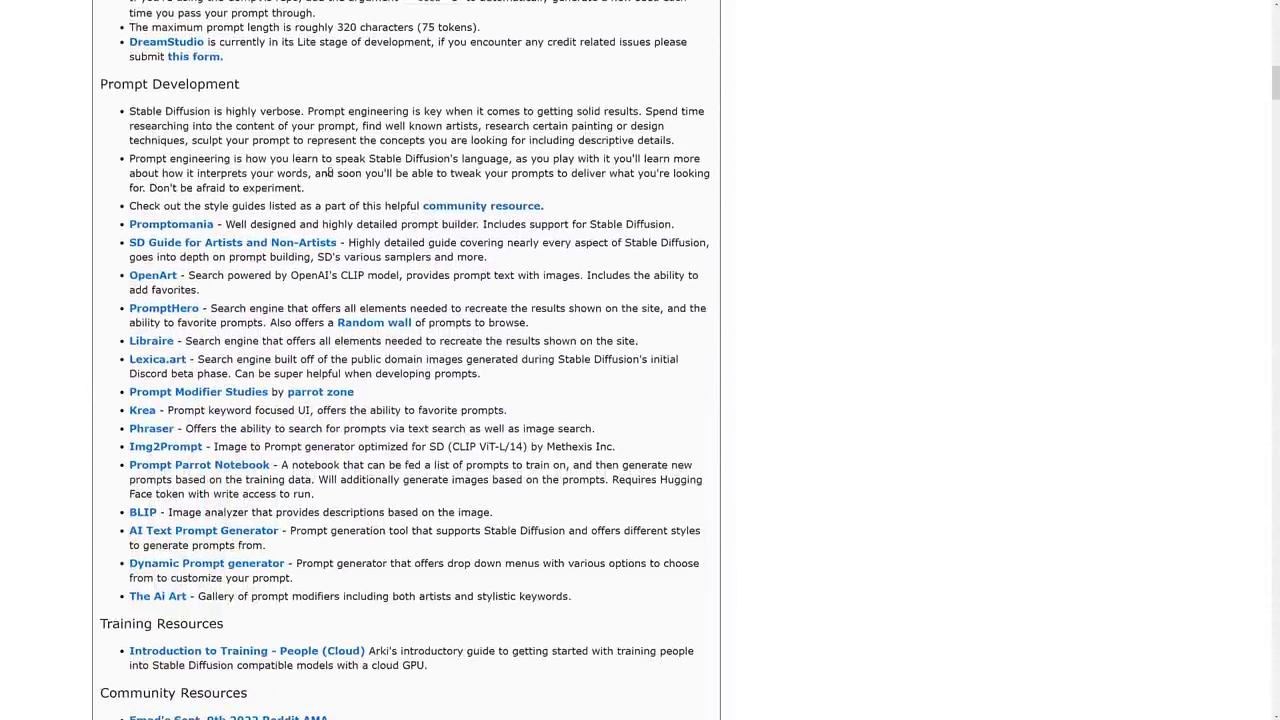
scroll(348, 181, "down", 9)
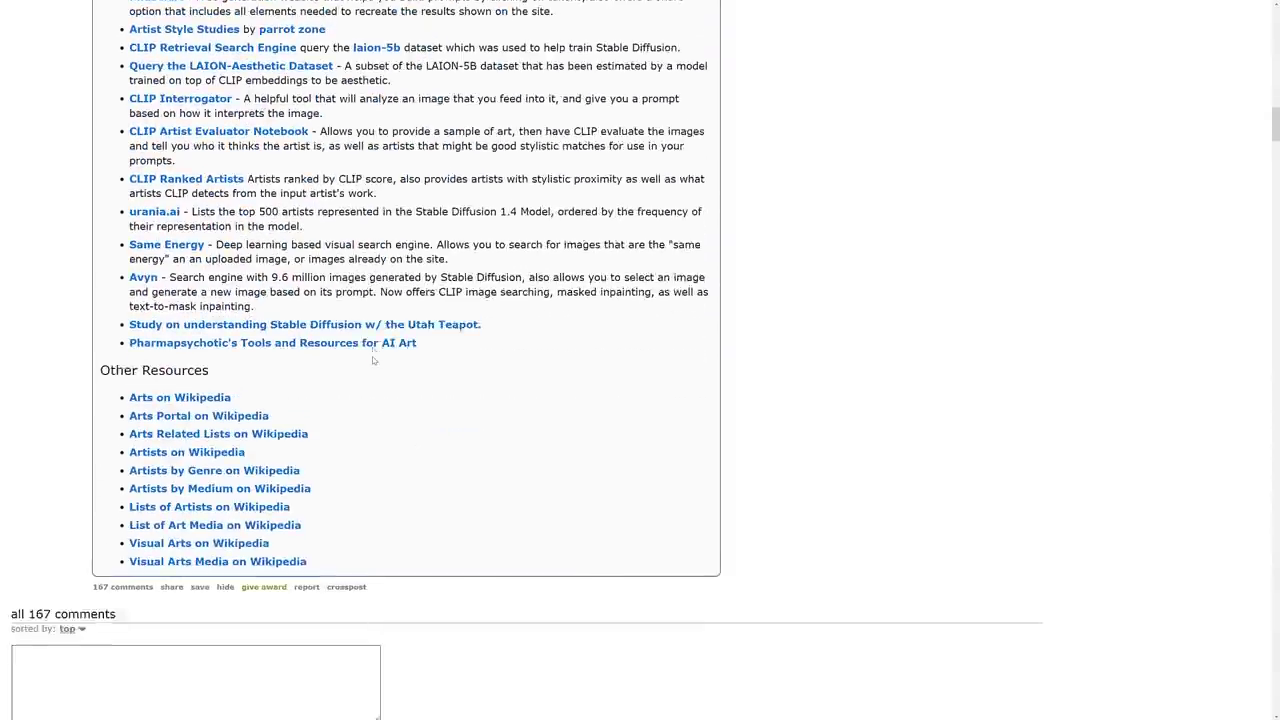
scroll(372, 356, "up", 9)
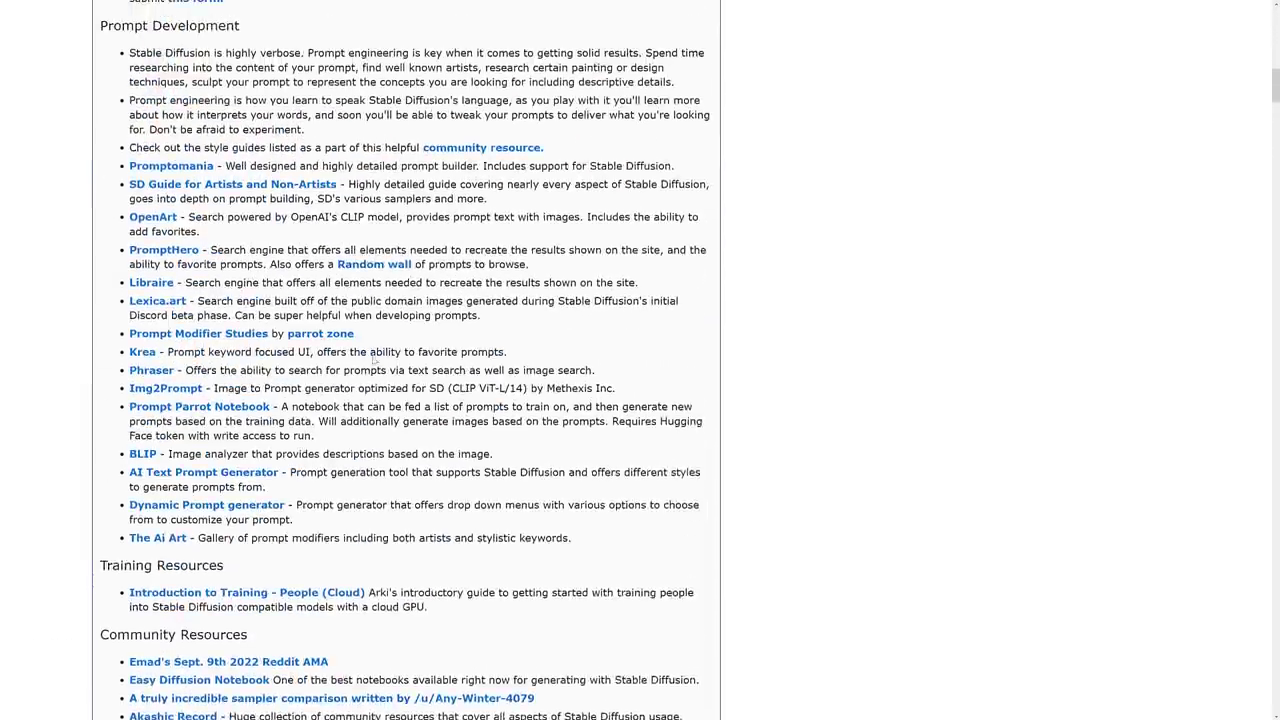
scroll(372, 356, "up", 5)
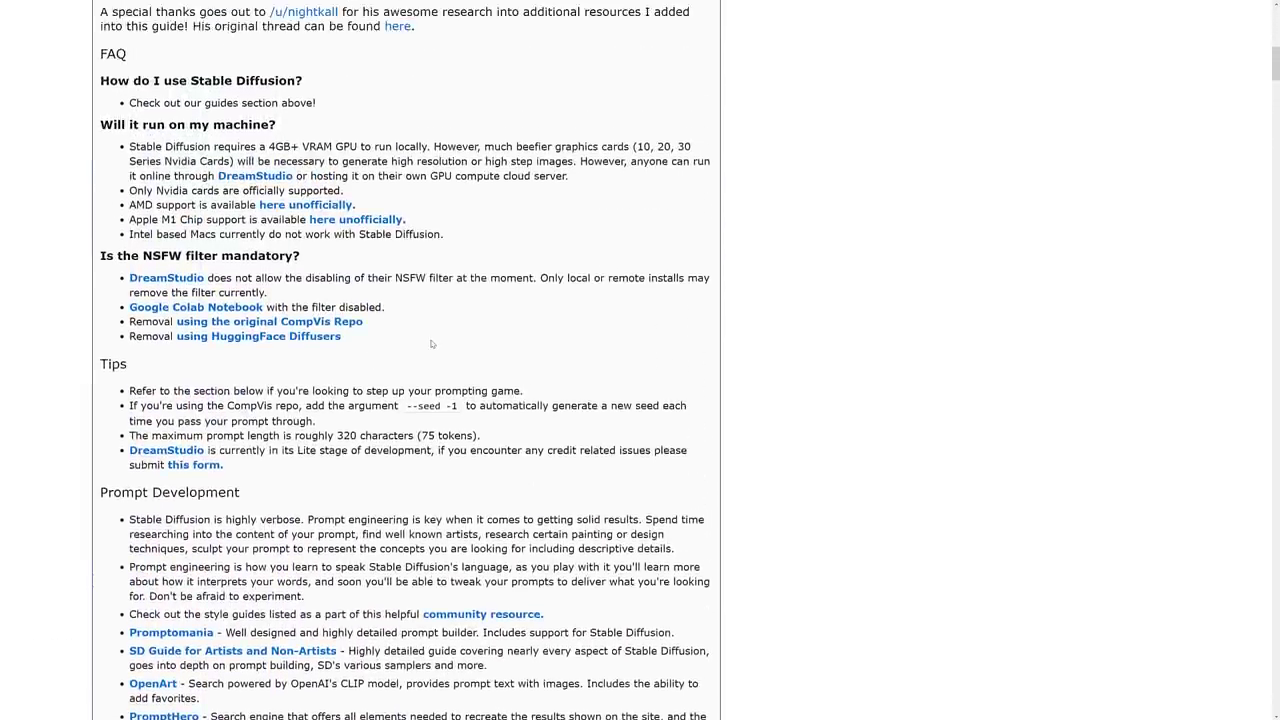
scroll(434, 342, "up", 1)
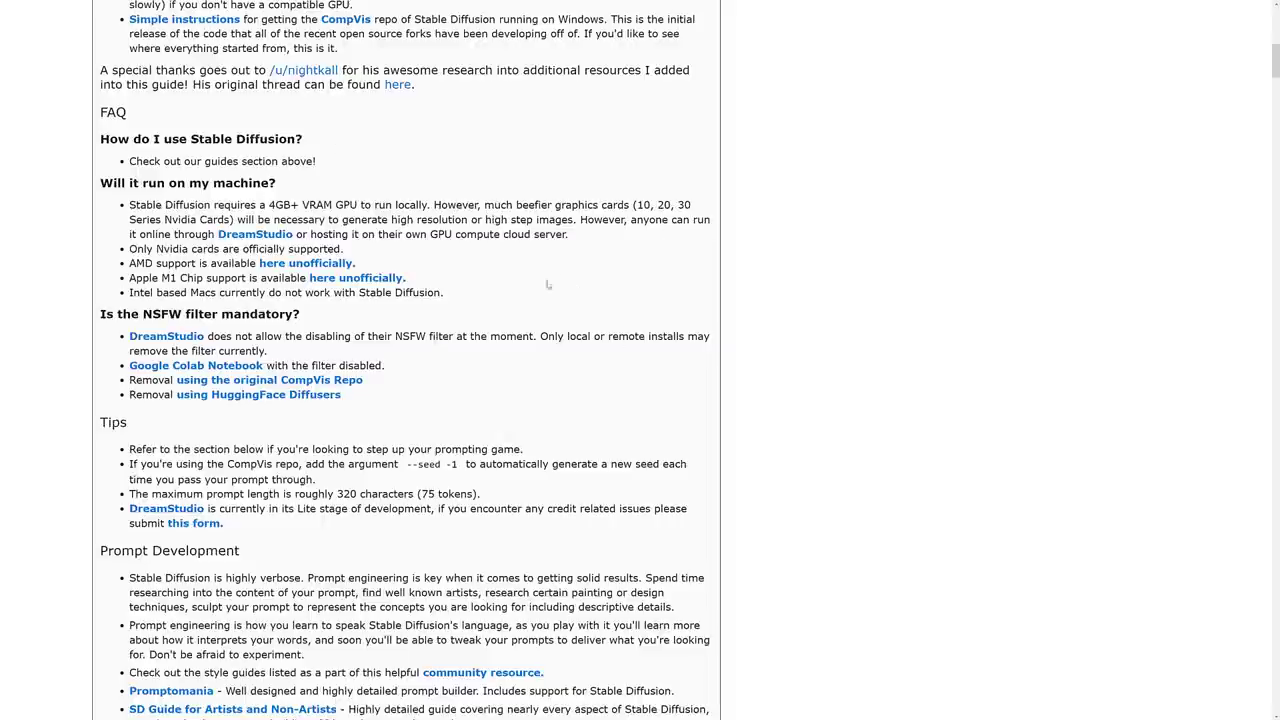
scroll(550, 277, "up", 2)
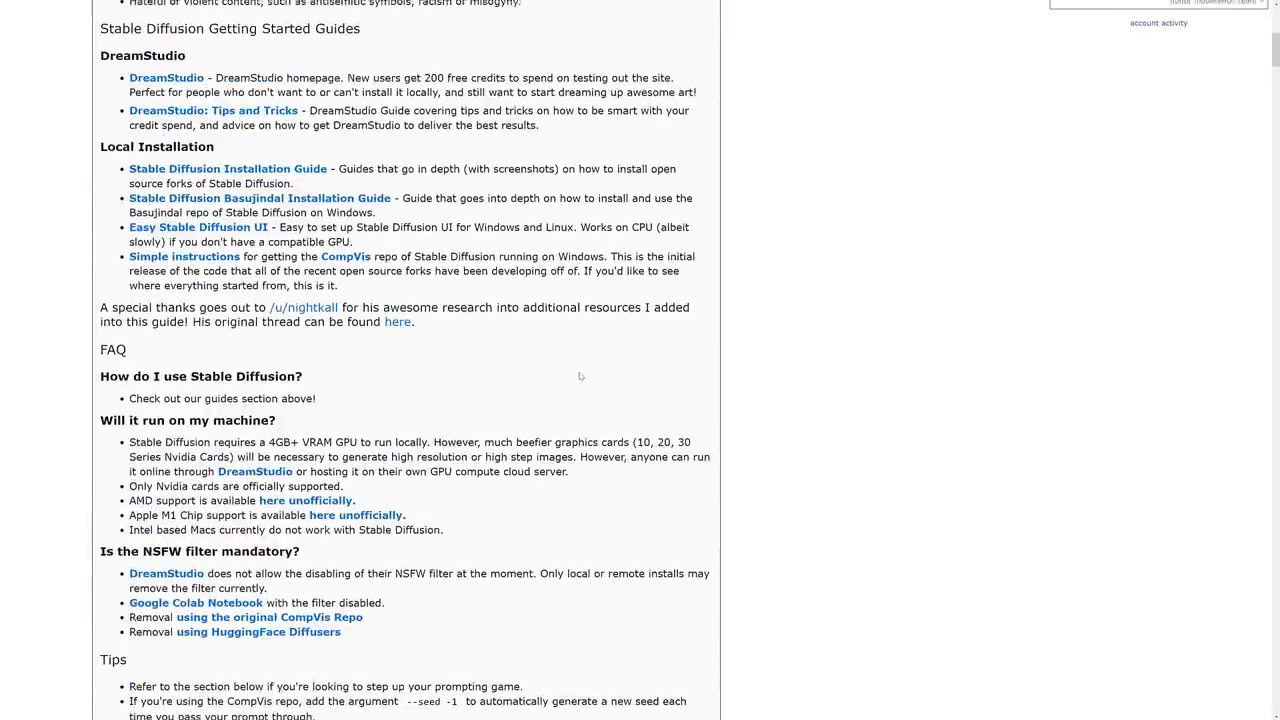
scroll(577, 371, "up", 4)
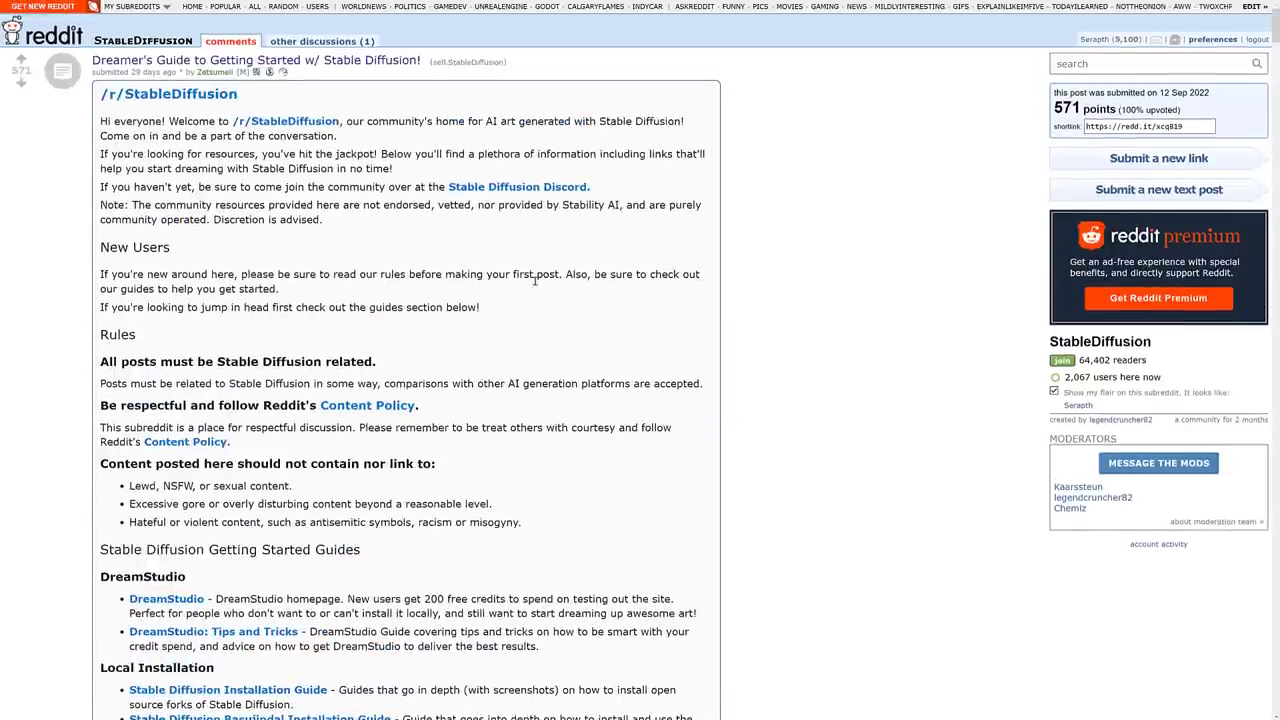
scroll(495, 222, "up", 2)
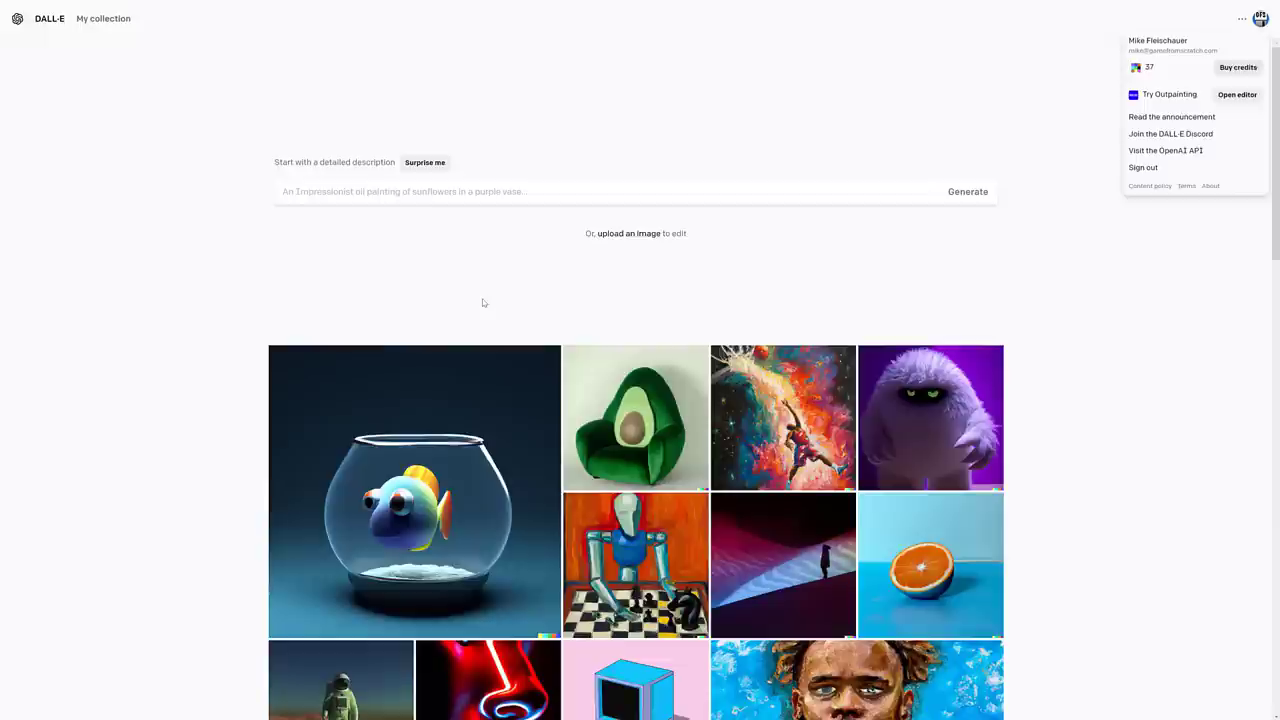
Step: Bring up the Untitled-1 Visual Studio Code note listing the test prompts
key("alt+Tab")
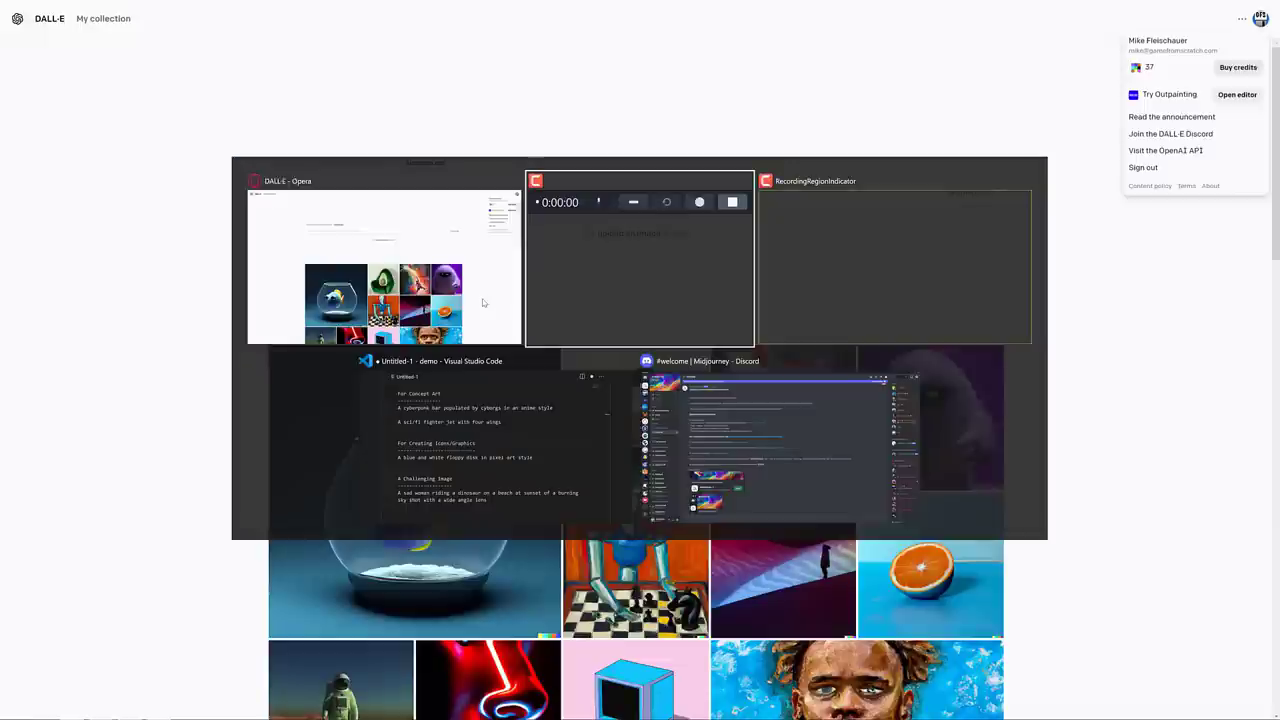
key("alt+Tab")
key("alt+Tab")
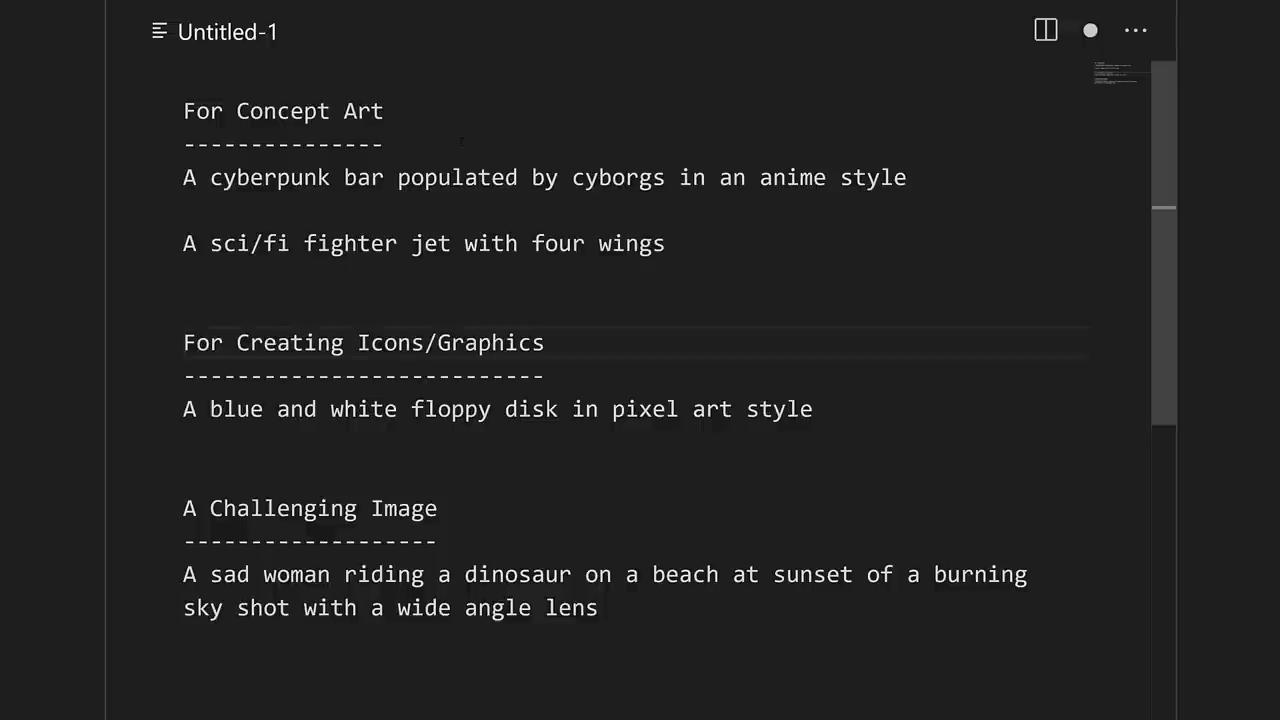
Step: Select the cyberpunk bar prompt line in the note for copying
left_click_drag(185, 178, 907, 178)
key("ctrl+c")
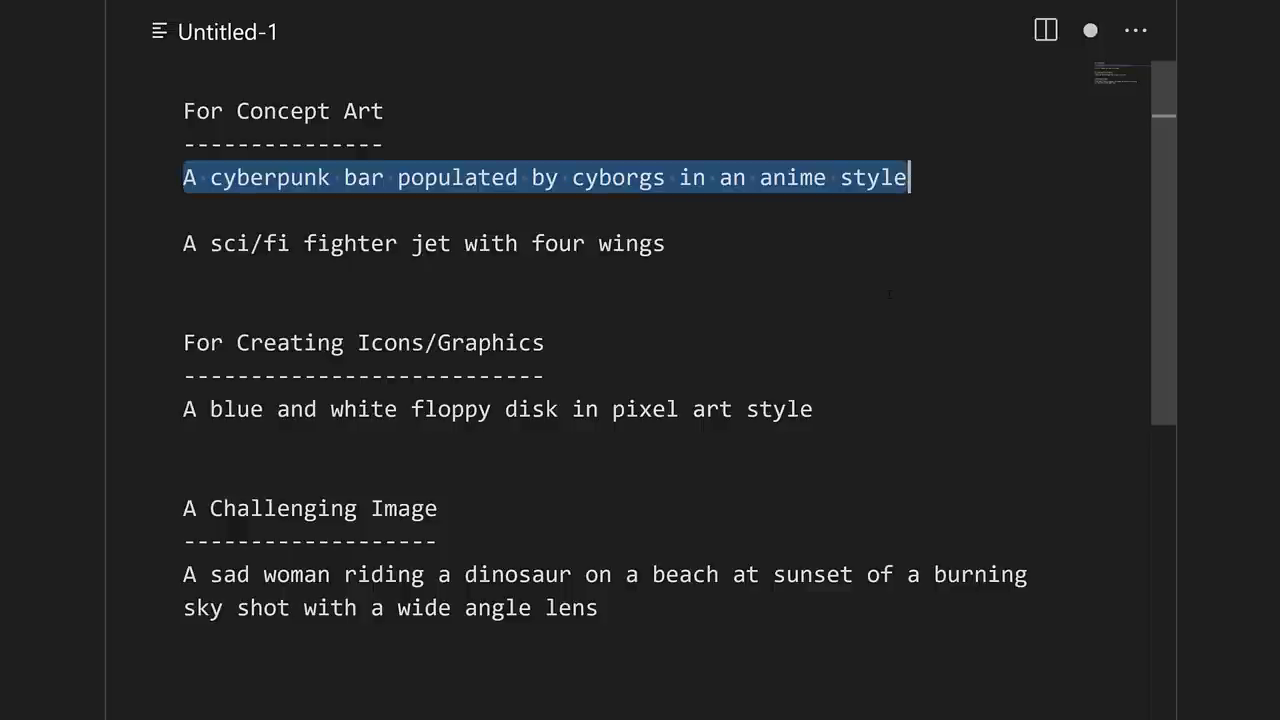
Step: Paste 'A cyberpunk bar populated by cyborgs in an anime style' into DALL·E's prompt field
key("alt+Tab")
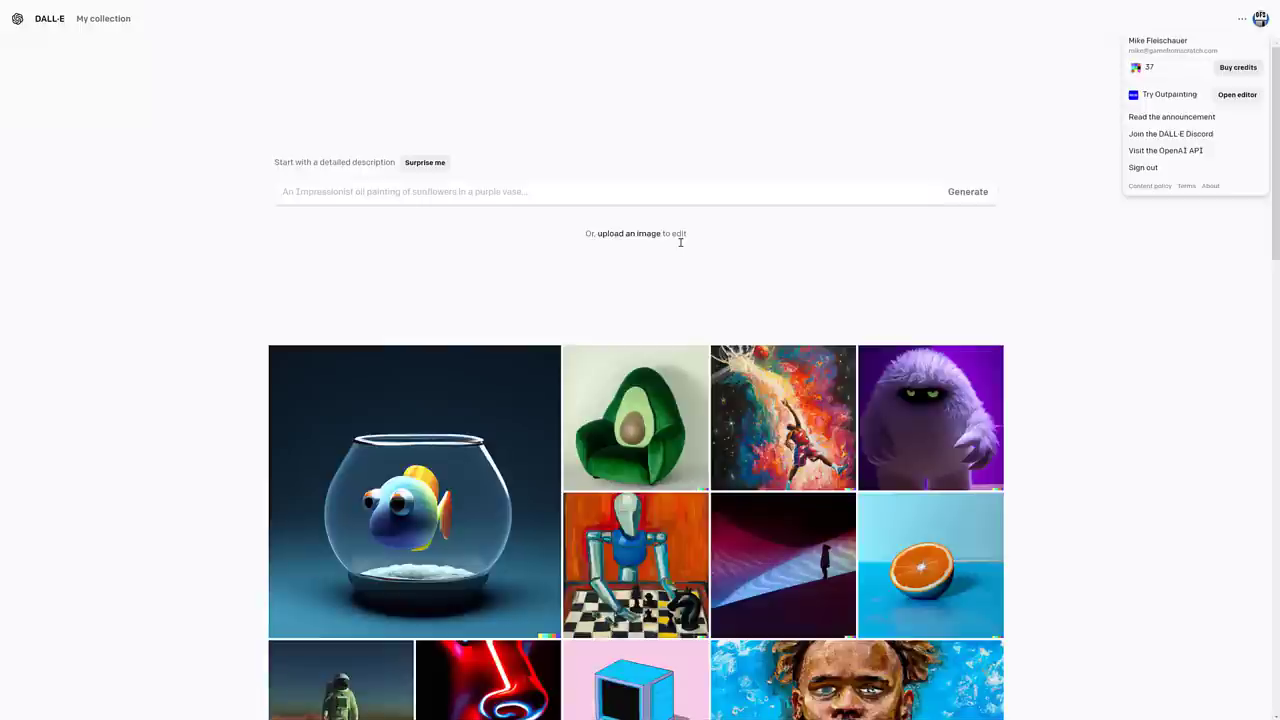
left_click(456, 190)
key("ctrl+v")
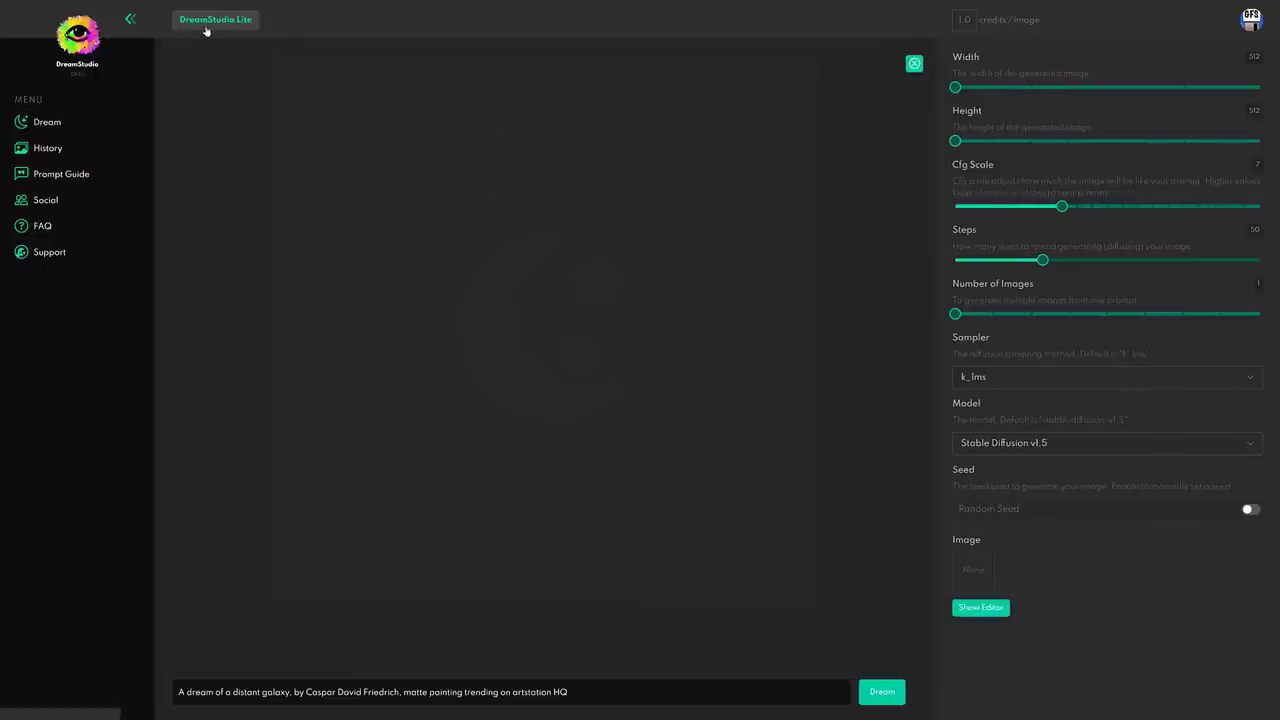
Step: Replace DreamStudio's prompt with the cyberpunk bar prompt, generate one image, then set images to 4
triple_click(372, 692)
key("ctrl+v")
left_click(884, 692)
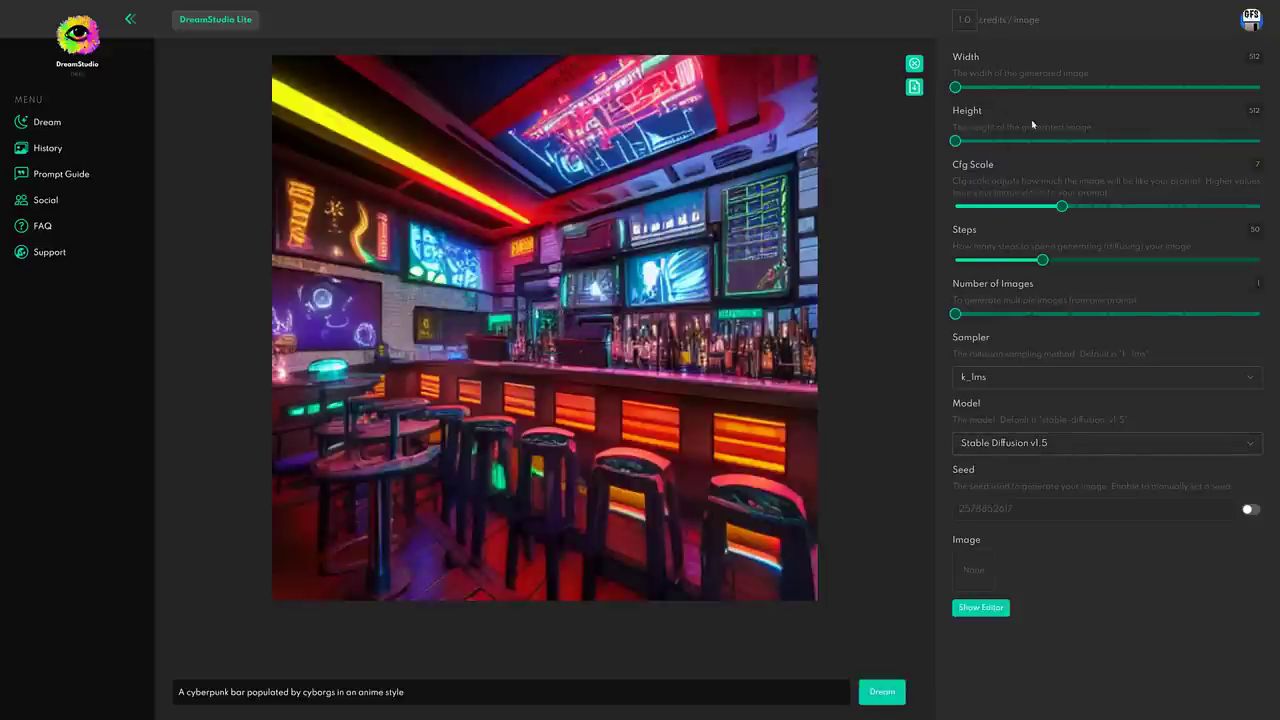
mouse_move(956, 314)
left_click_drag(956, 314, 1059, 318)
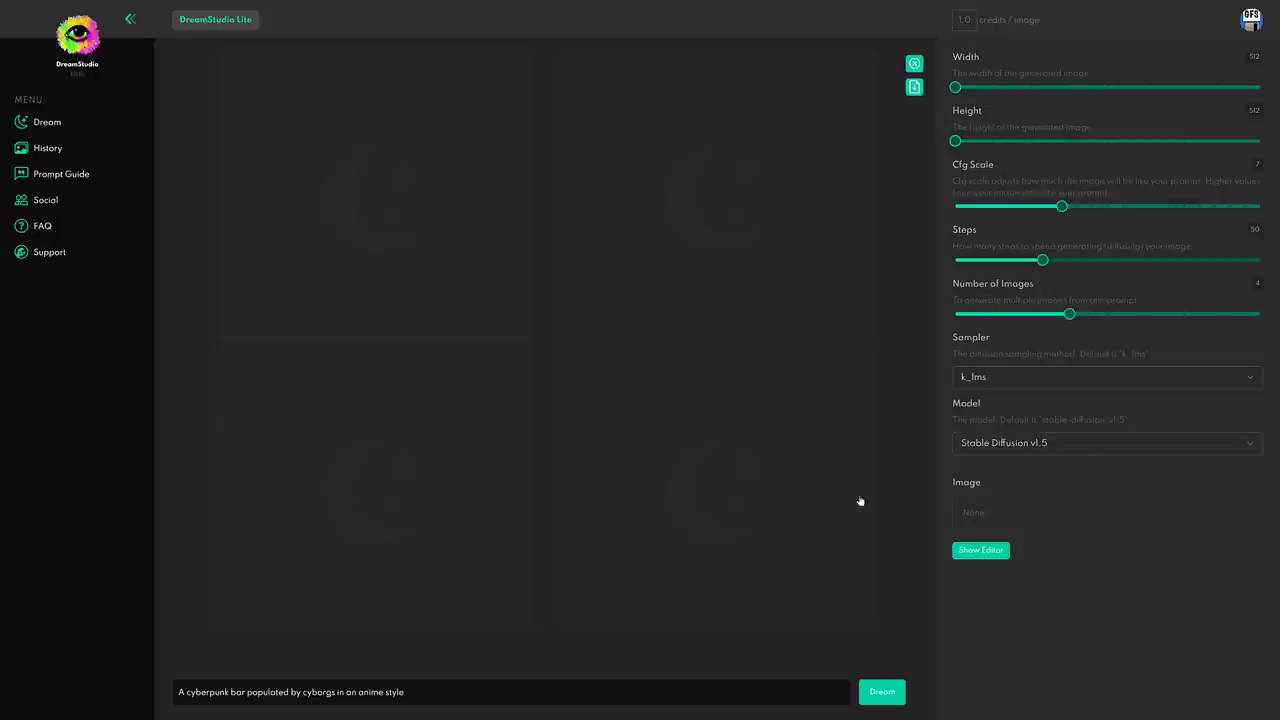
Step: Generate four cyberpunk bar images in DreamStudio with Dream
left_click(885, 690)
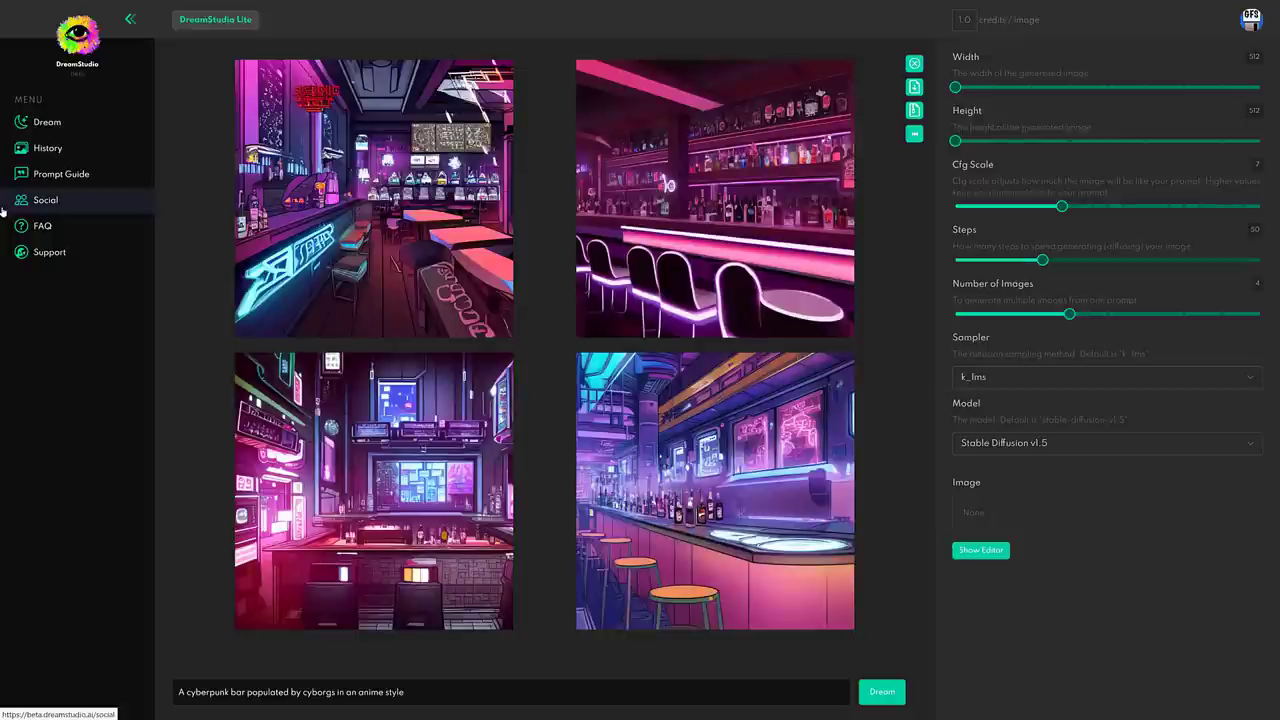
Step: Switch to Discord and open the Midjourney server's newbies-114 channel
key("alt+Tab")
key("alt+Tab")
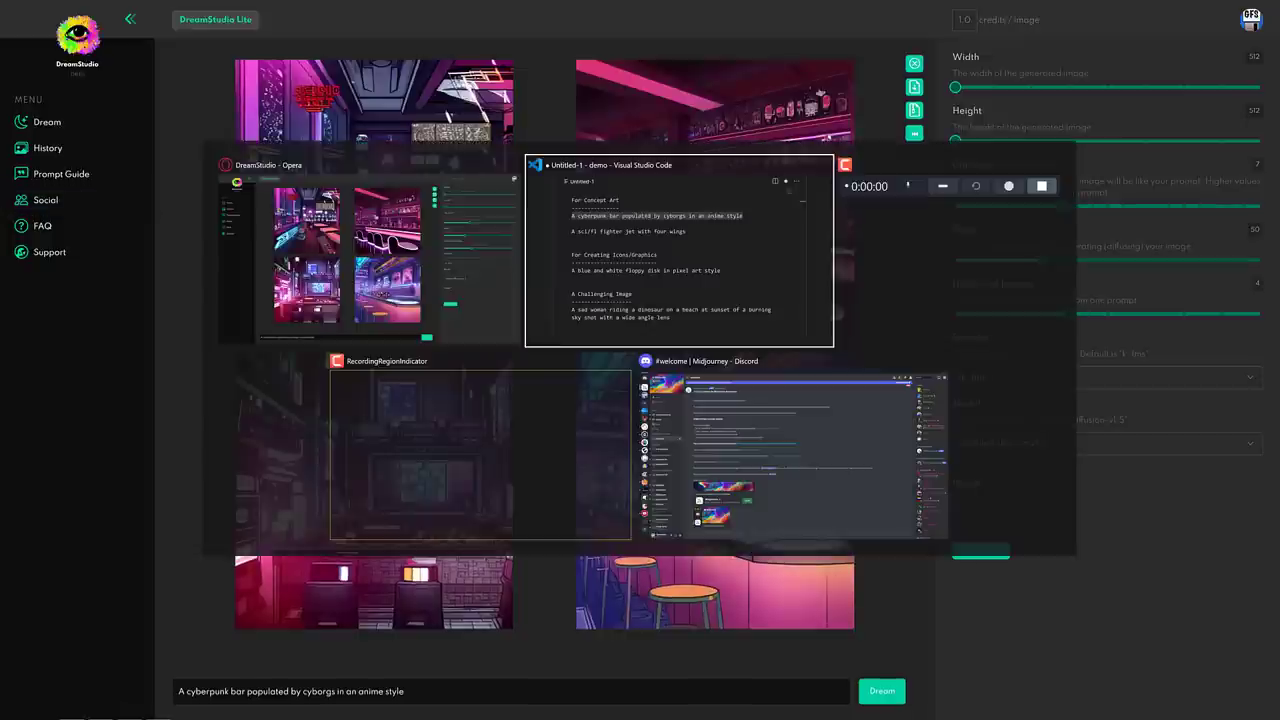
key("alt+Tab")
key("alt+Tab")
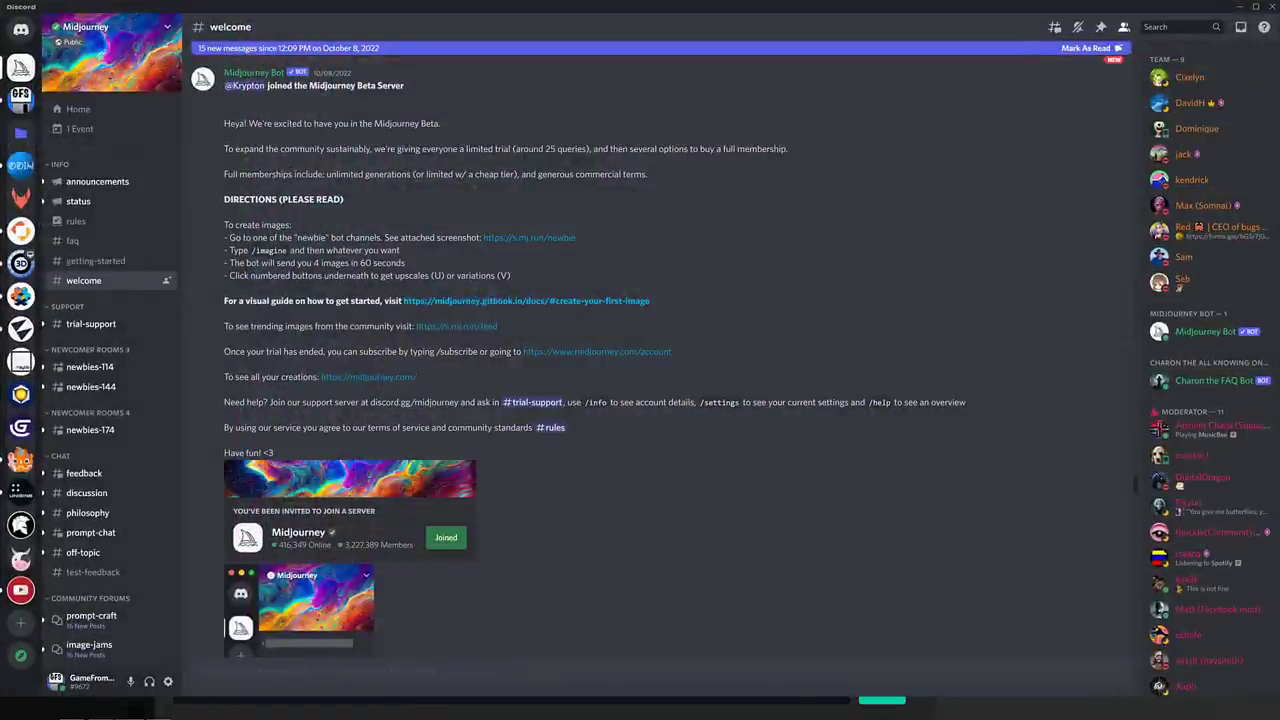
left_click(88, 369)
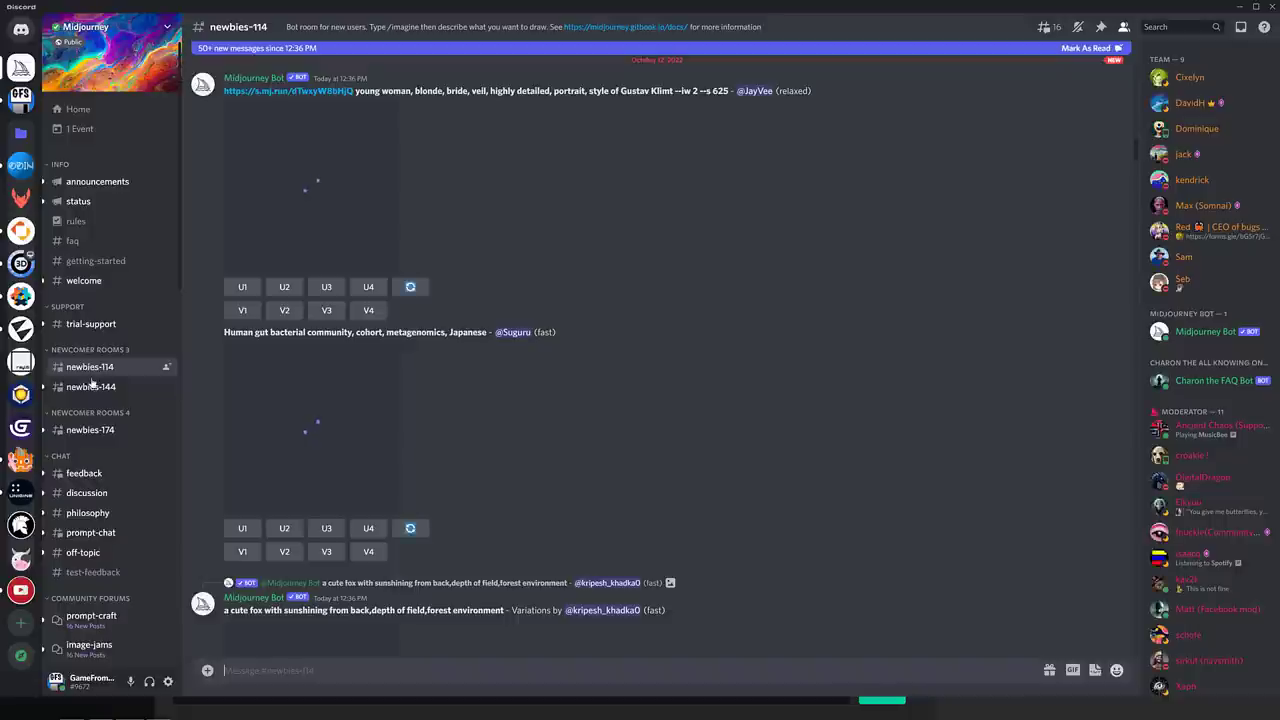
mouse_move(90, 383)
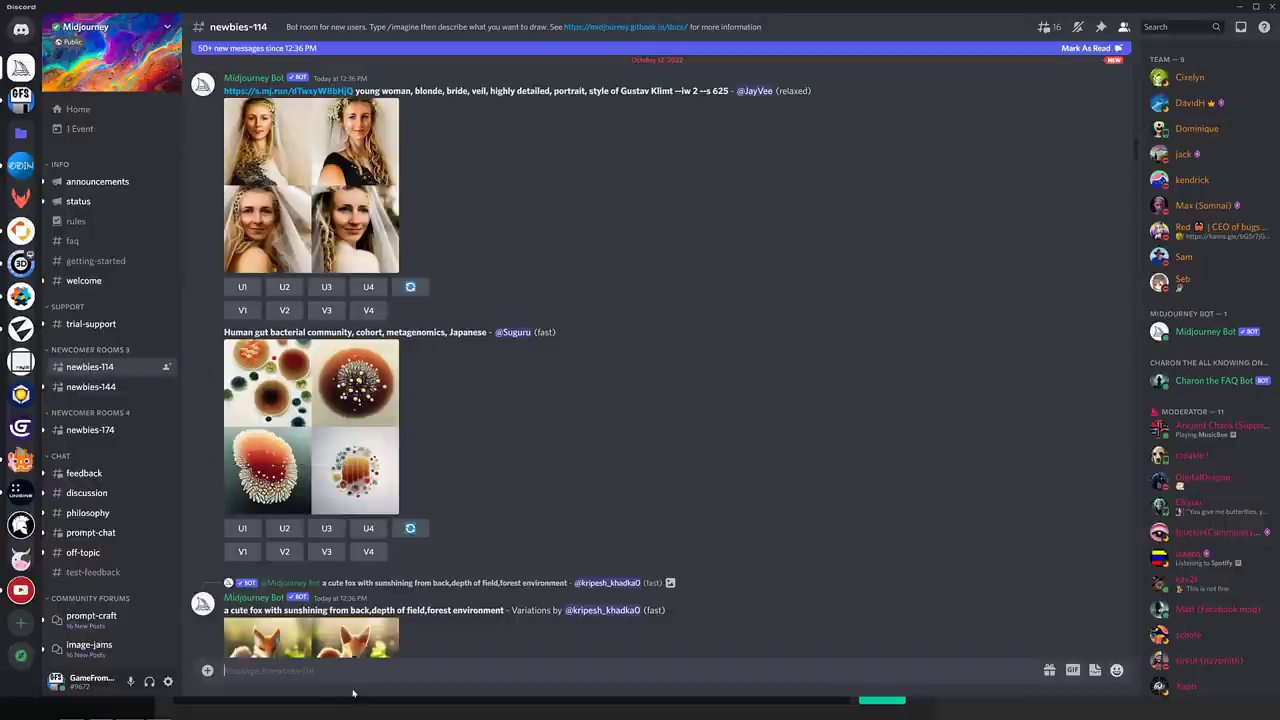
Step: Send /imagine with the cyberpunk bar prompt to the Midjourney bot
type("/")
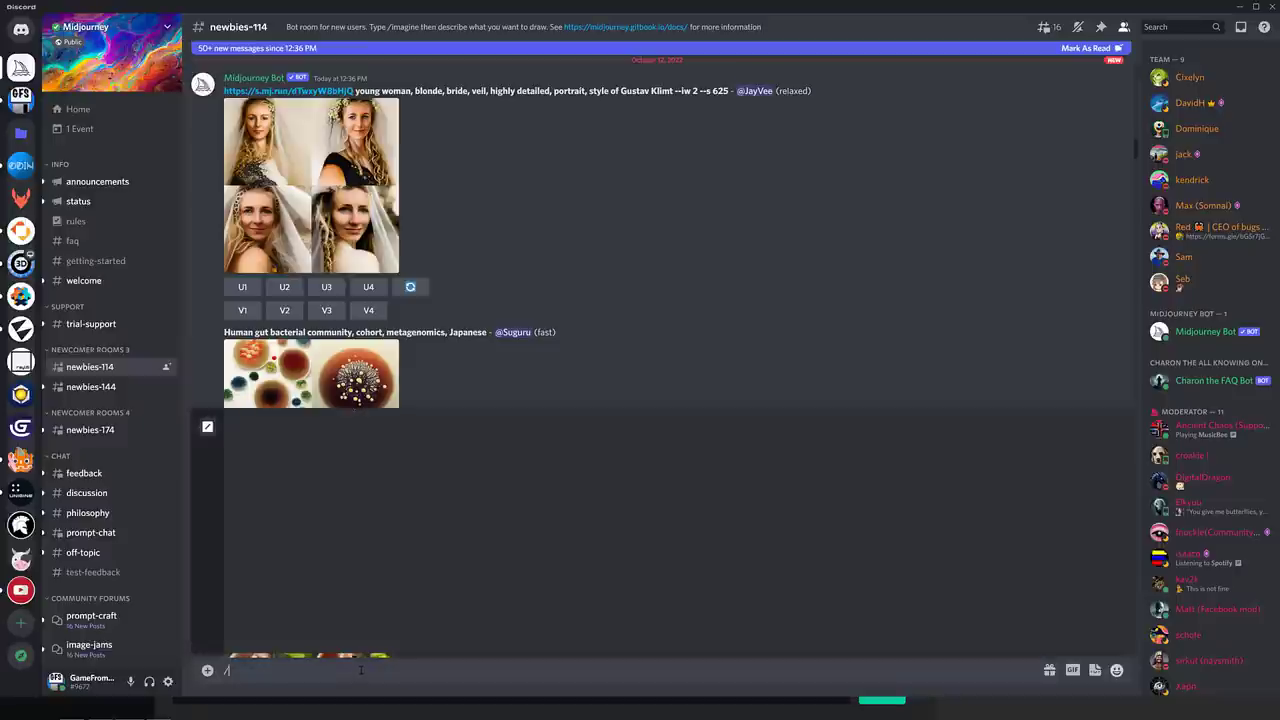
type("dream")
key("BackSpace")
key("BackSpace")
key("BackSpace")
key("BackSpace")
key("BackSpace")
key("BackSpace")
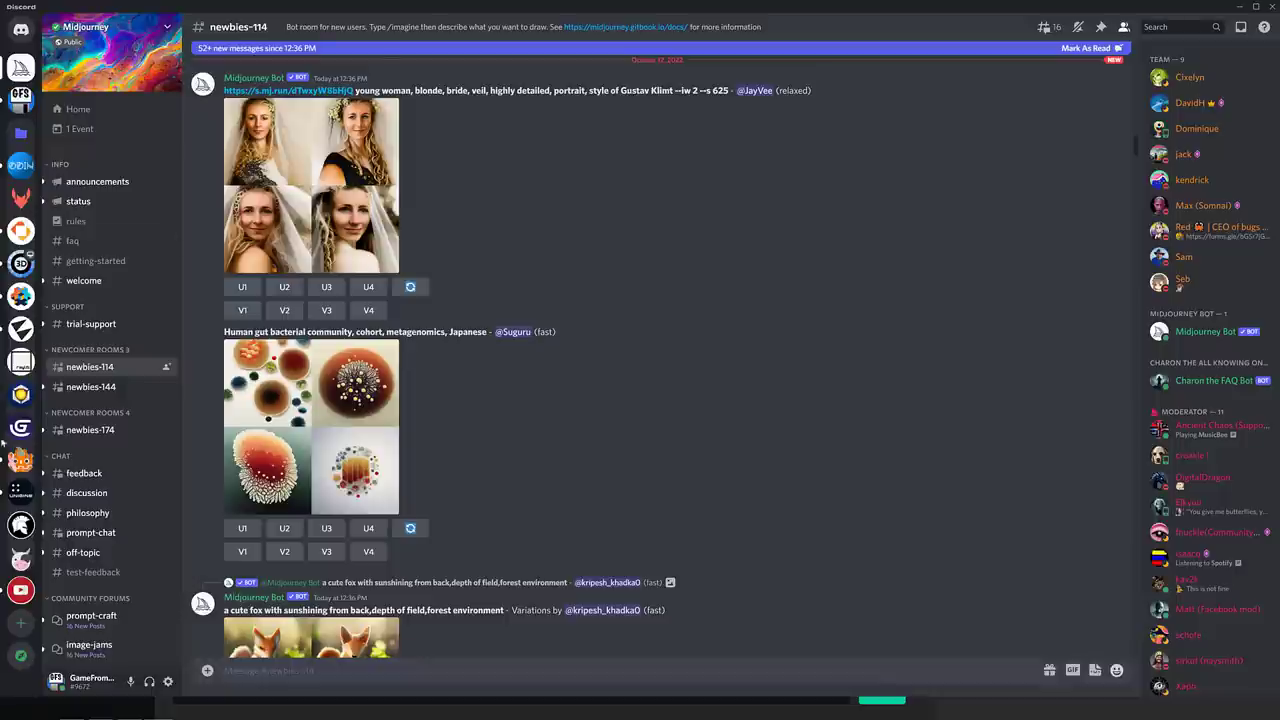
type("/imagine")
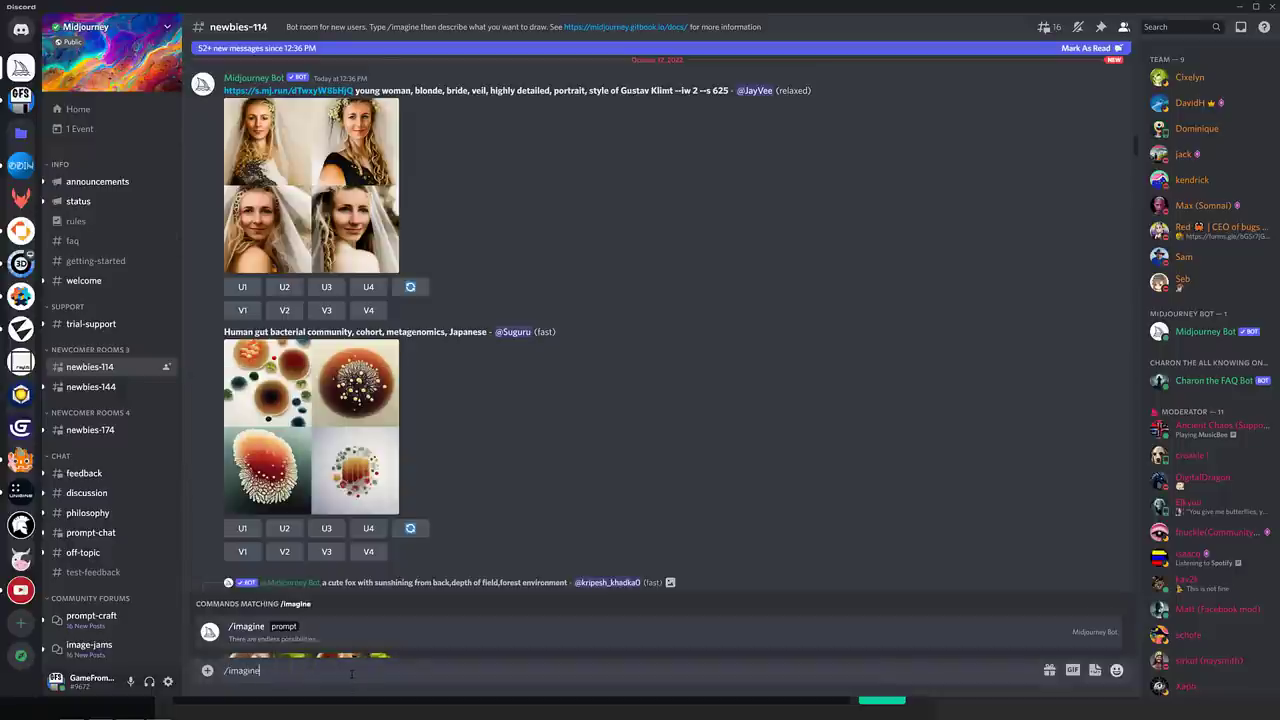
key("Tab")
type("A cyberpunk bar populated by cyborgs in an anime style")
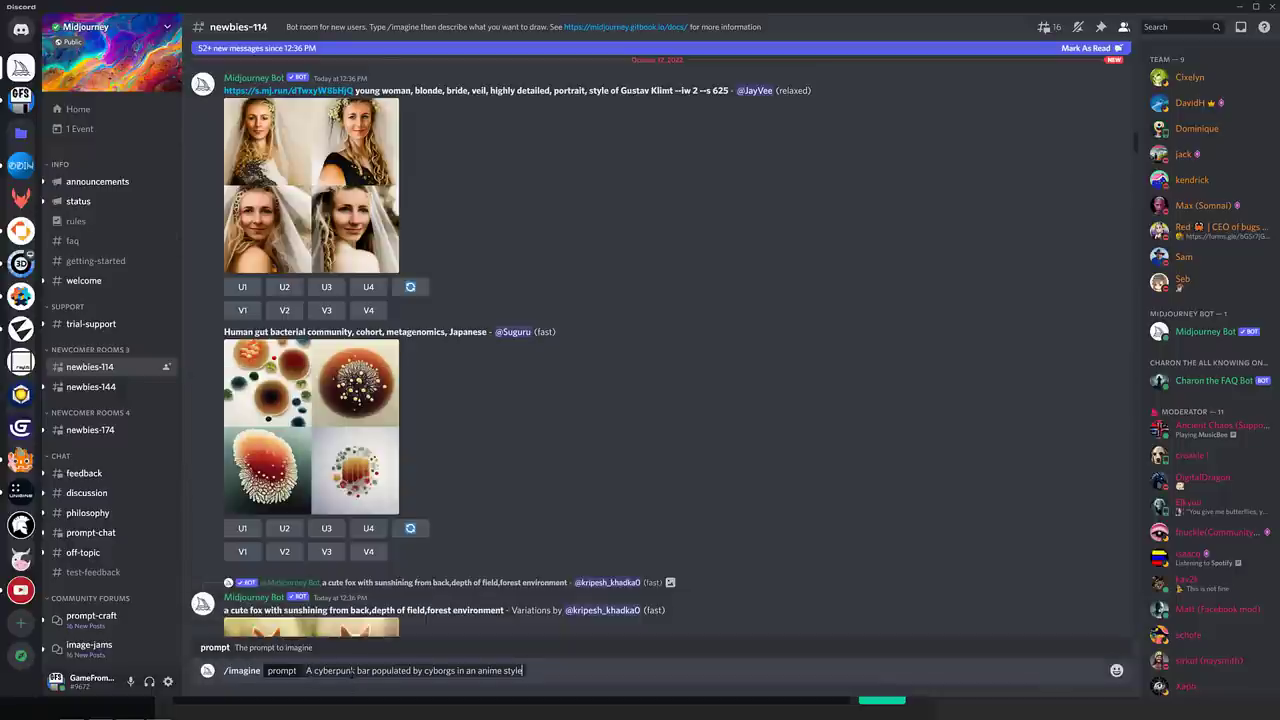
key("Return")
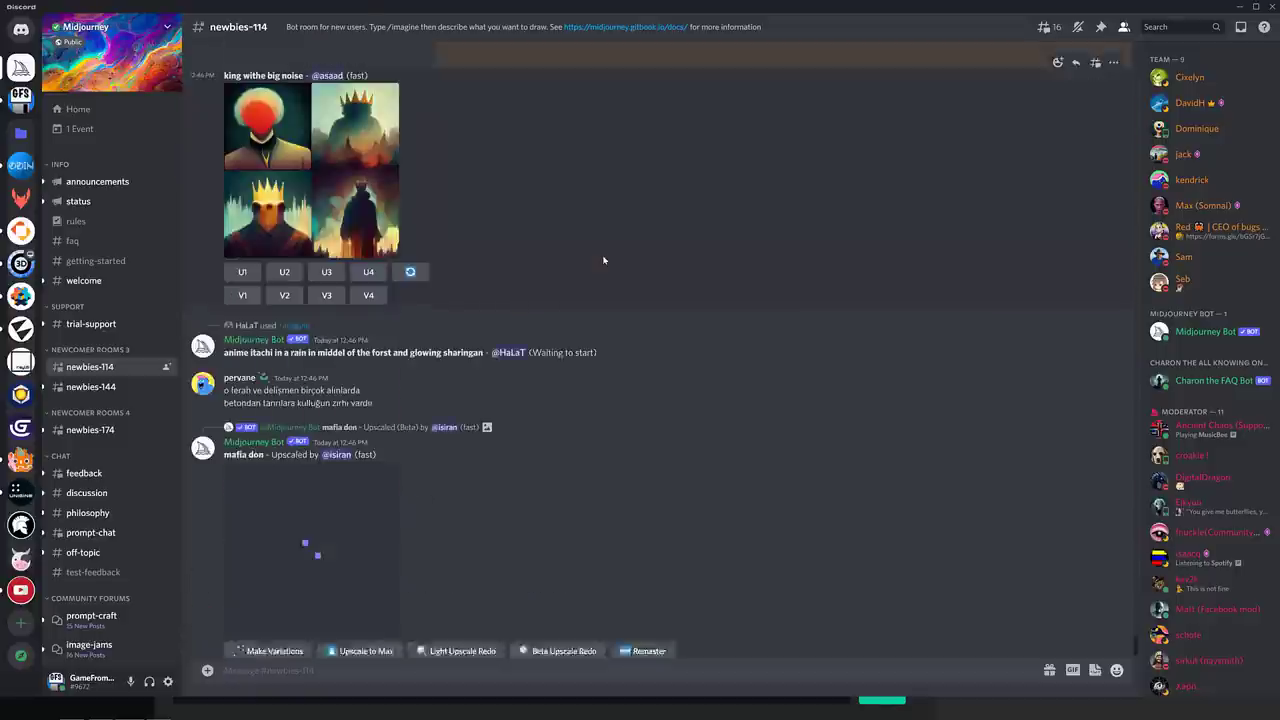
Step: Scroll up to follow the grid rendering, then bring DALL·E's cyberpunk-bar results back
scroll(560, 270, "up", 4)
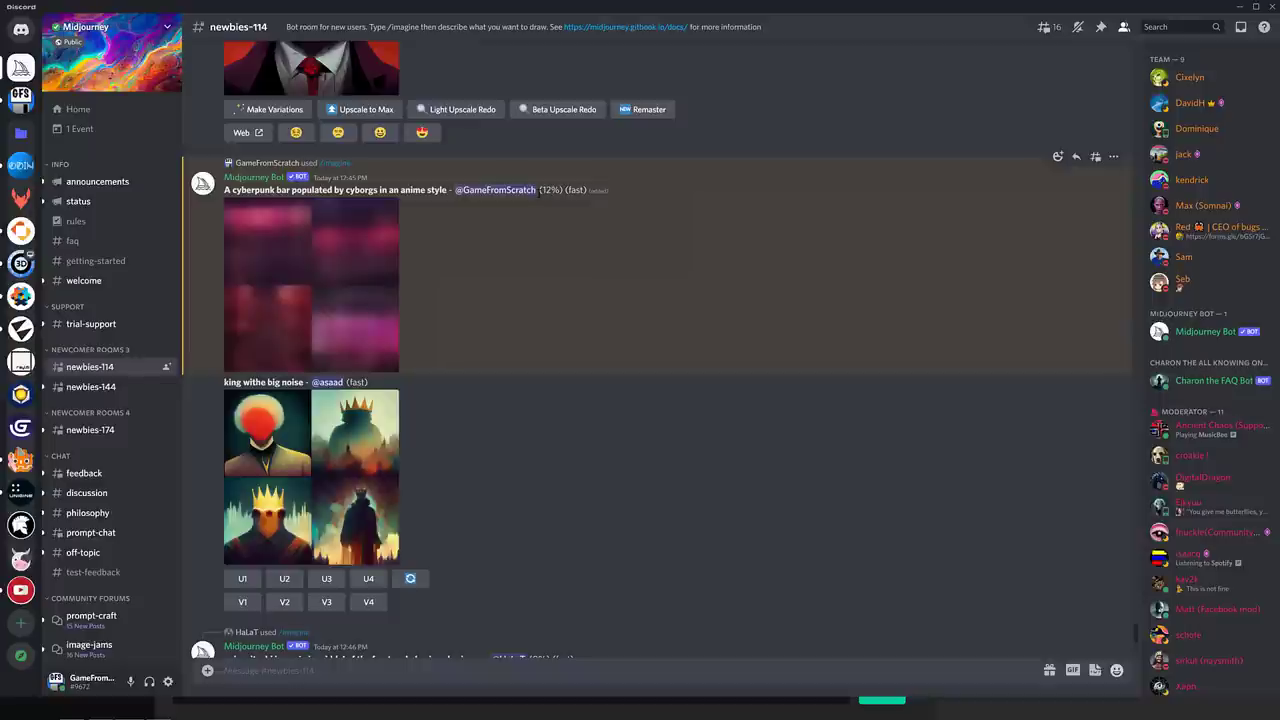
scroll(615, 290, "up", 1)
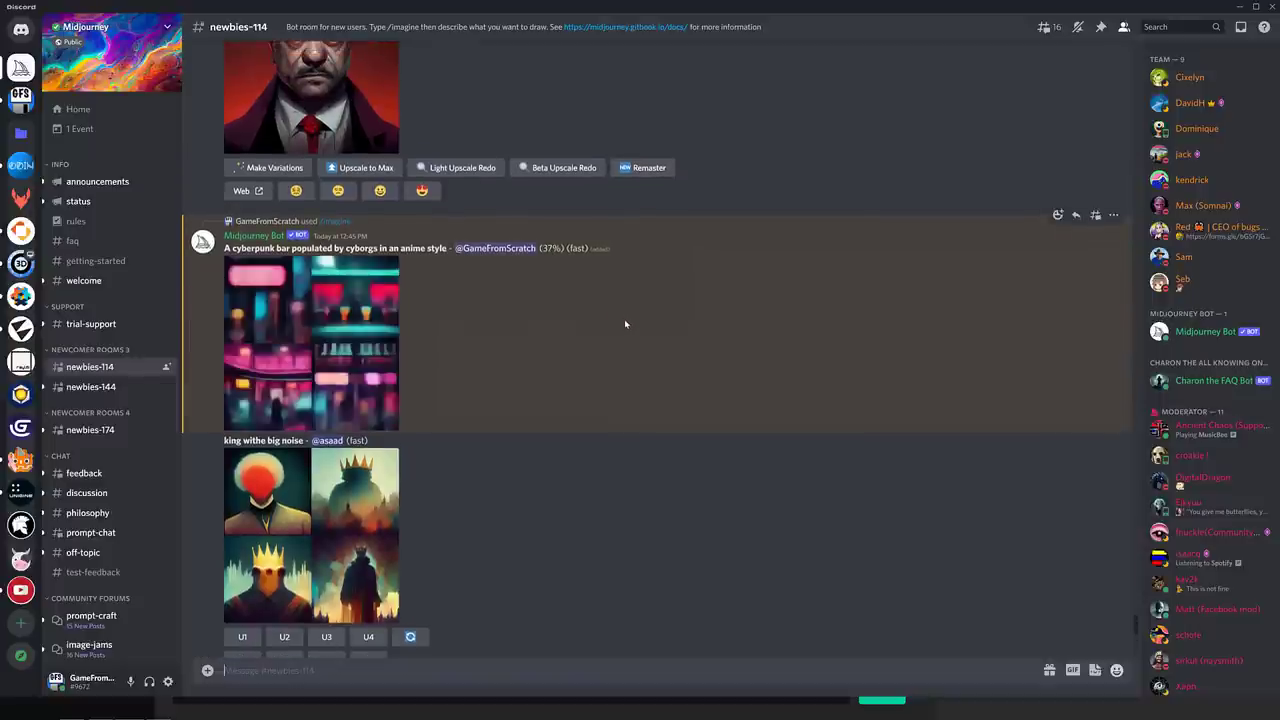
scroll(625, 325, "up", 1)
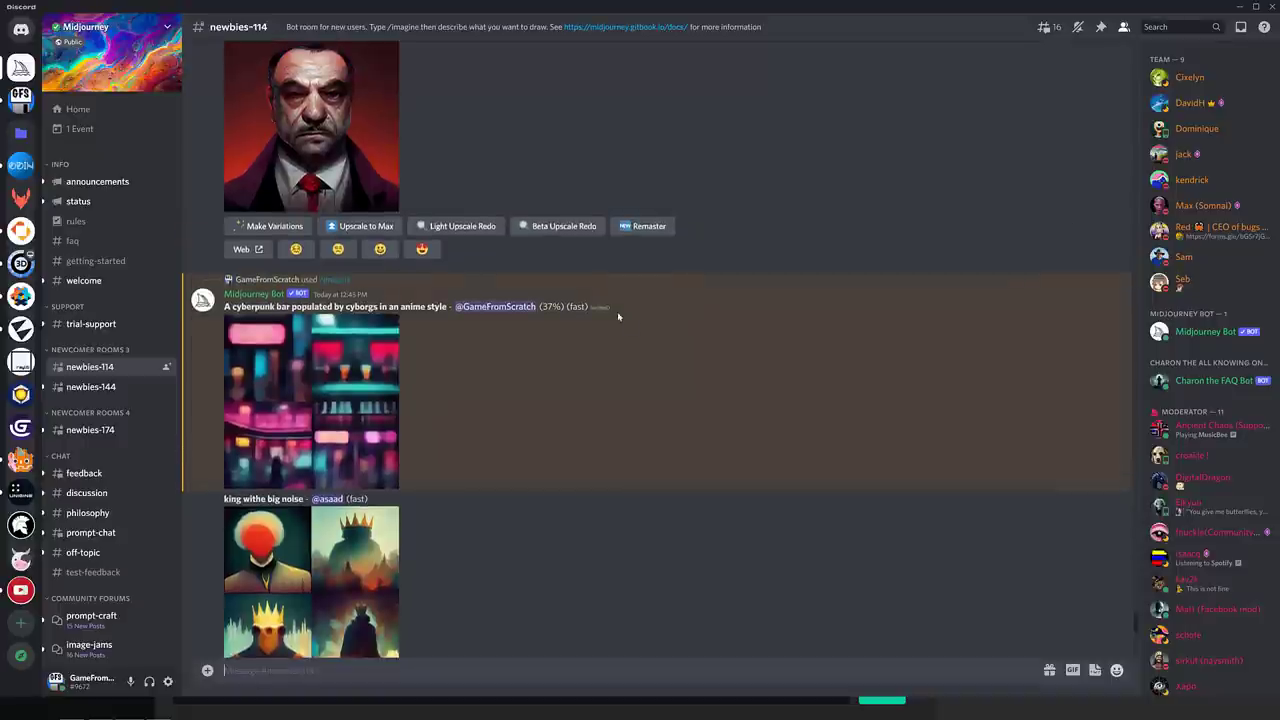
key("alt+Tab")
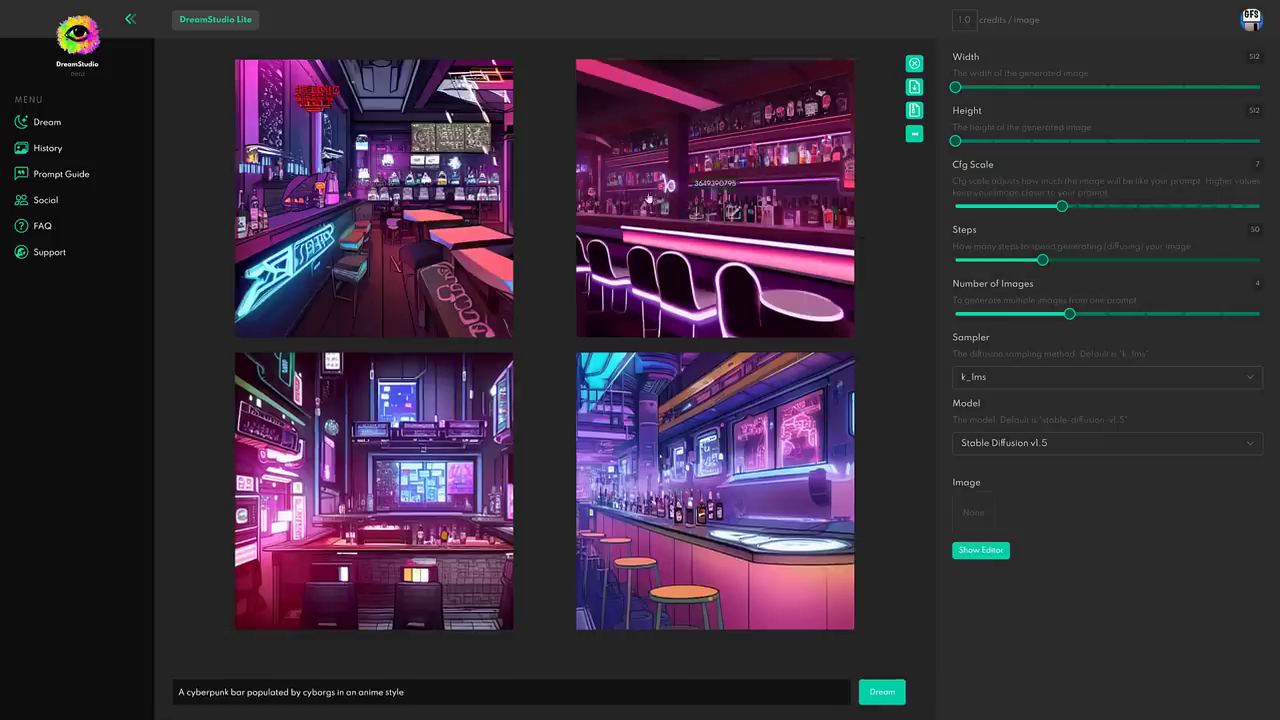
key("alt+Tab")
key("alt+Tab")
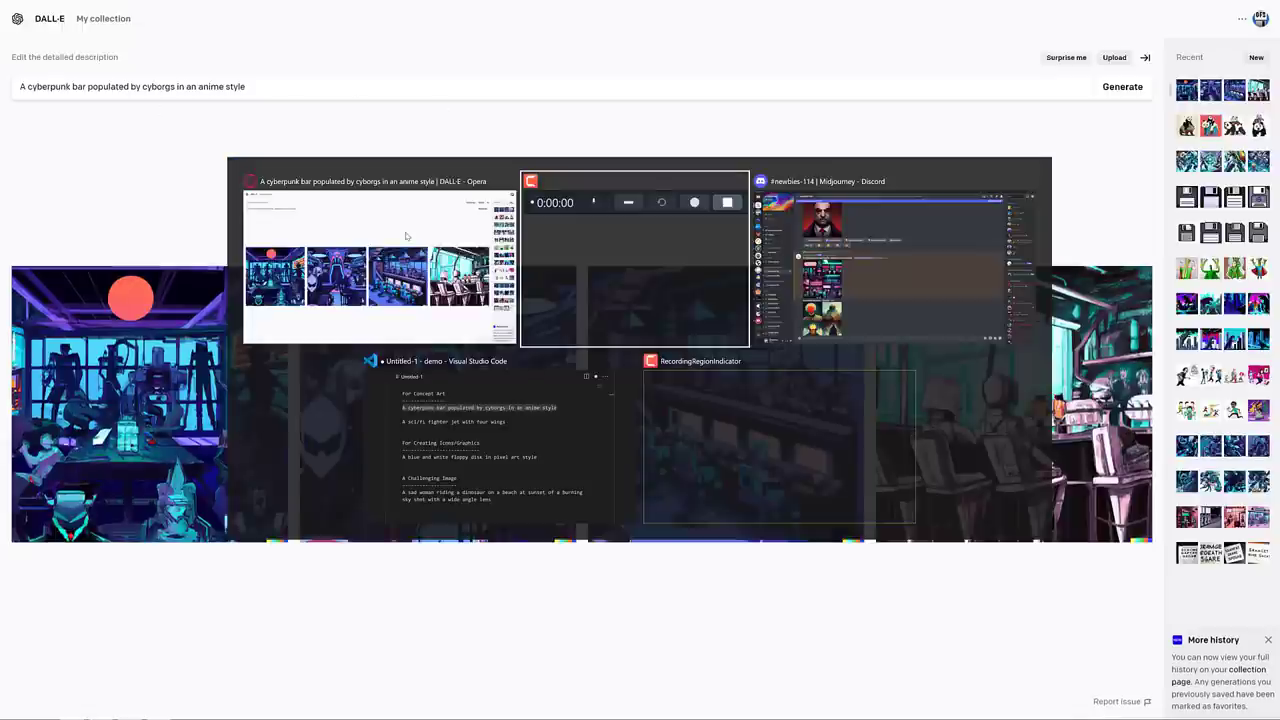
key("alt+Tab")
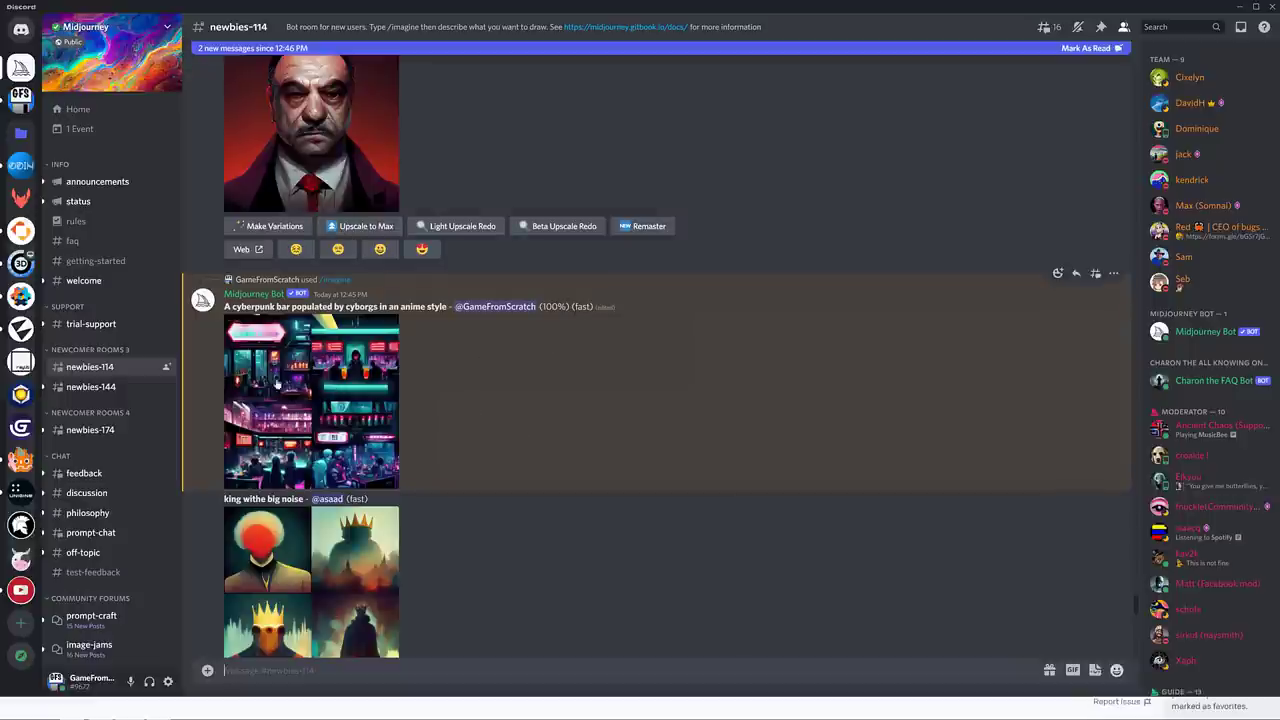
left_click(308, 371)
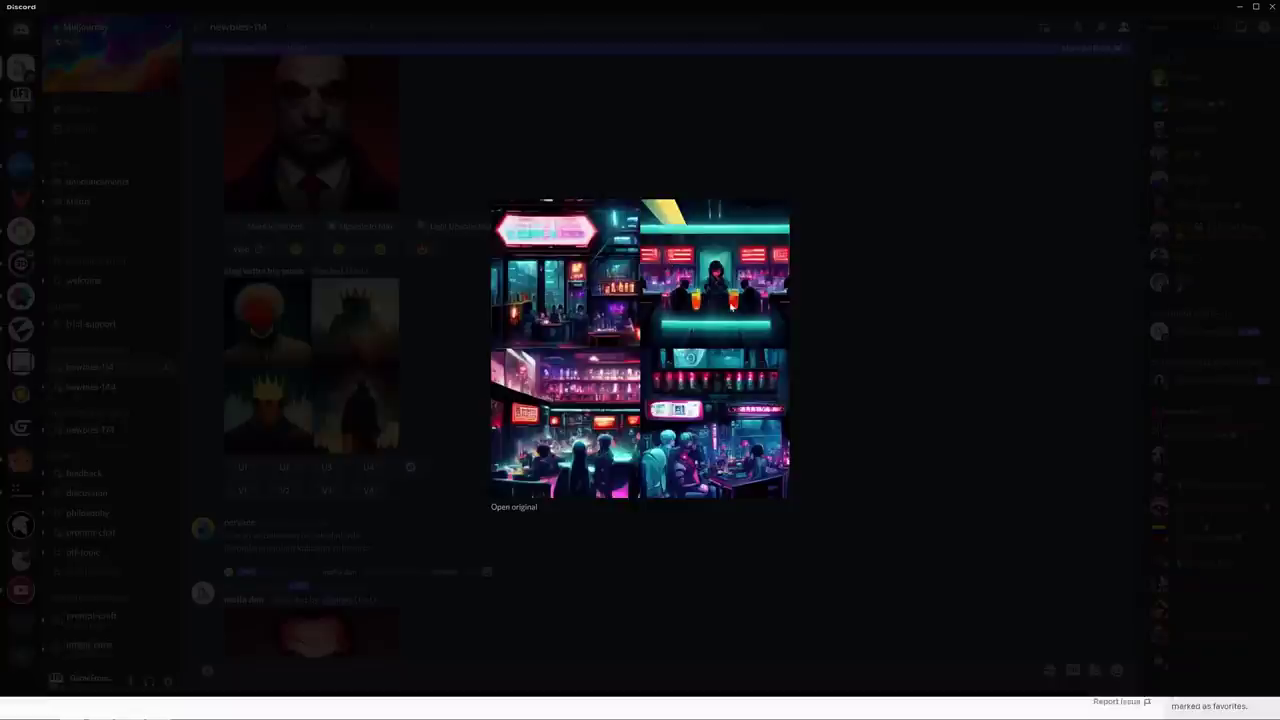
key("alt+Tab")
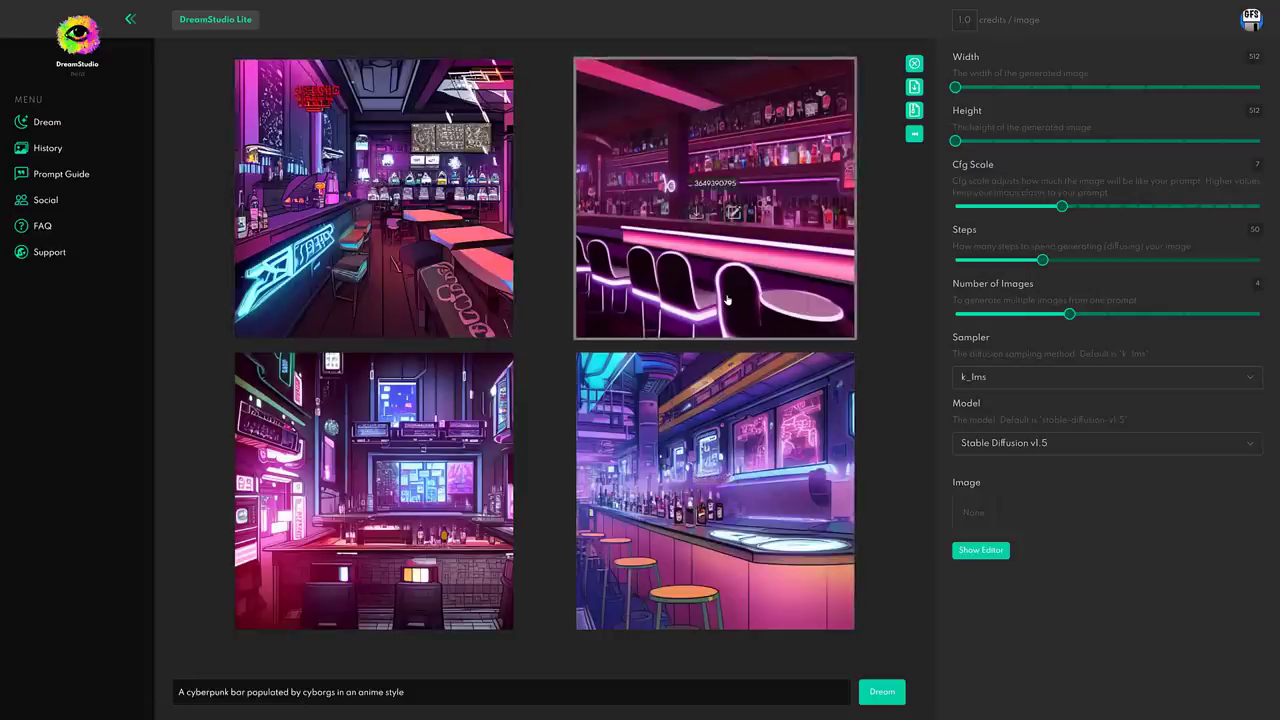
key("alt+Tab")
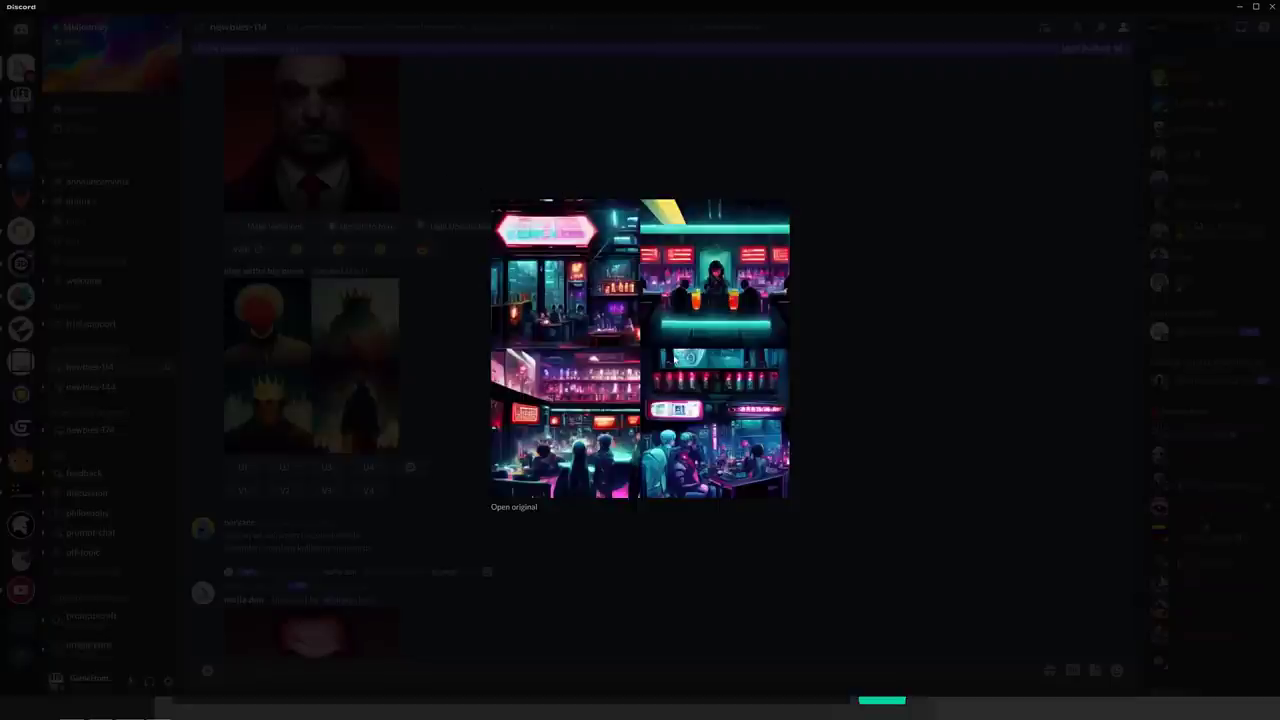
key("Escape")
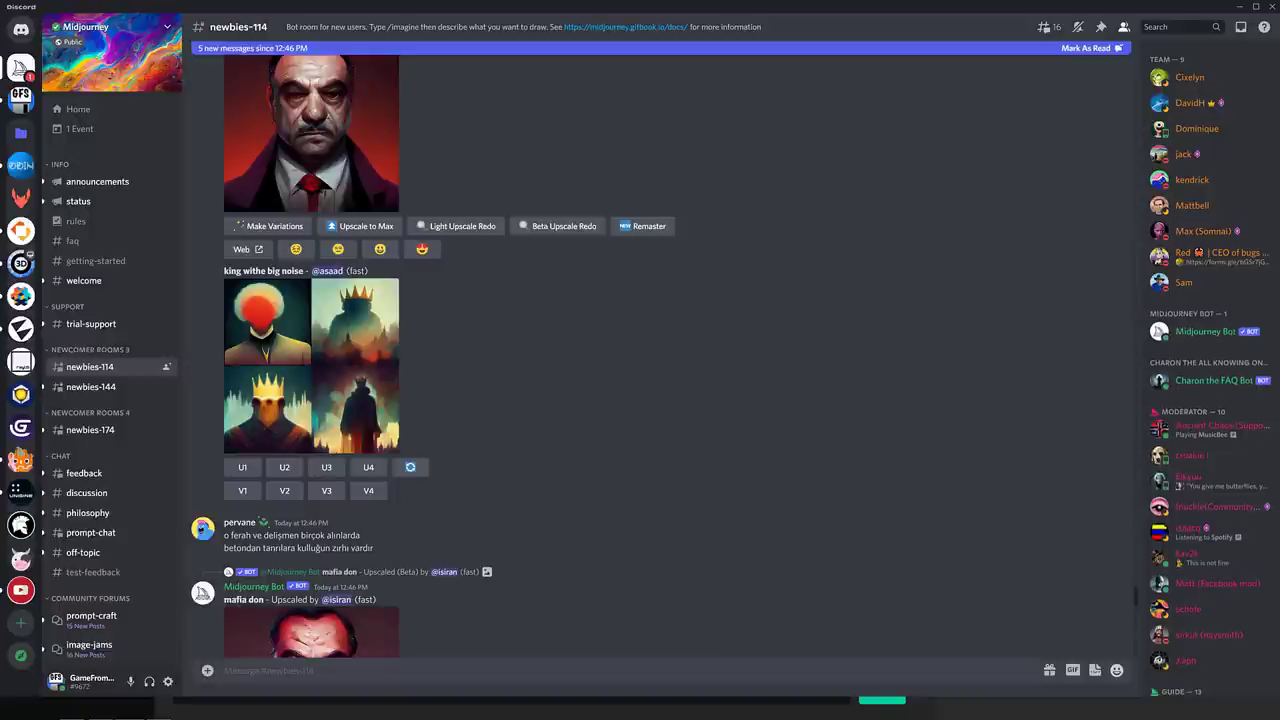
Step: Select the 'A sci/fi fighter jet with four wings' line in the VS Code note
key("alt+Tab")
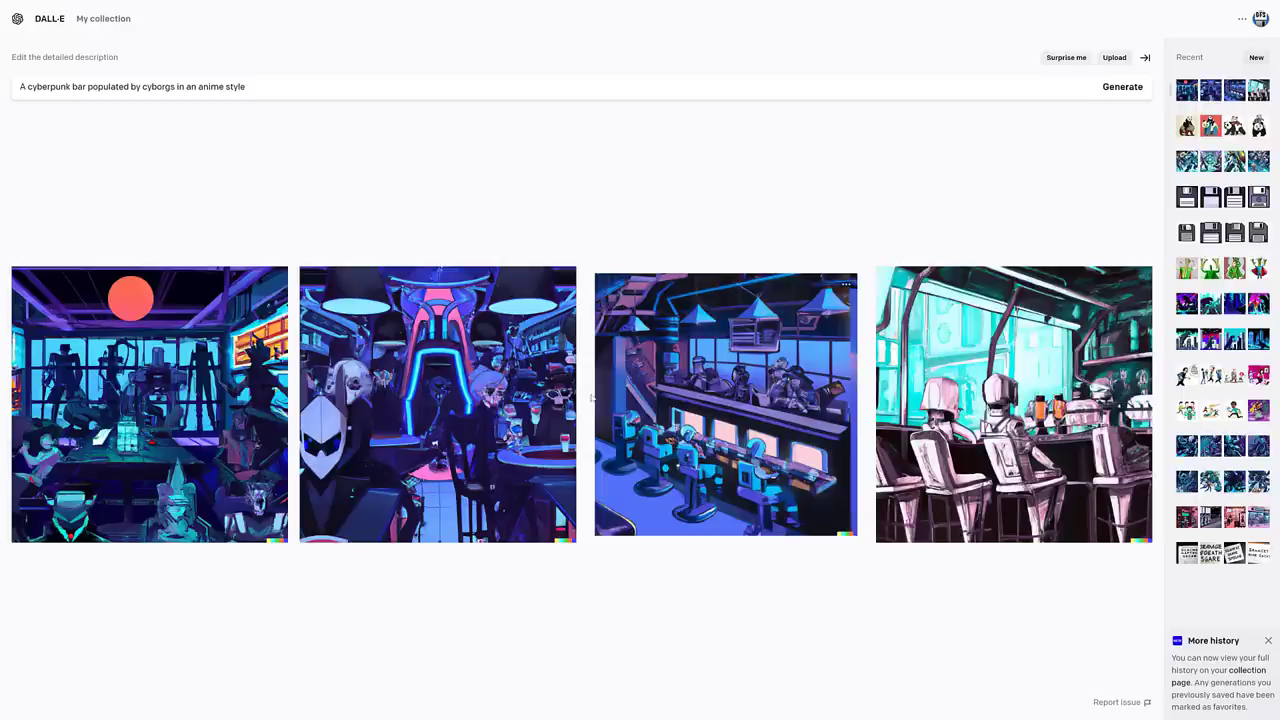
key("alt+Tab")
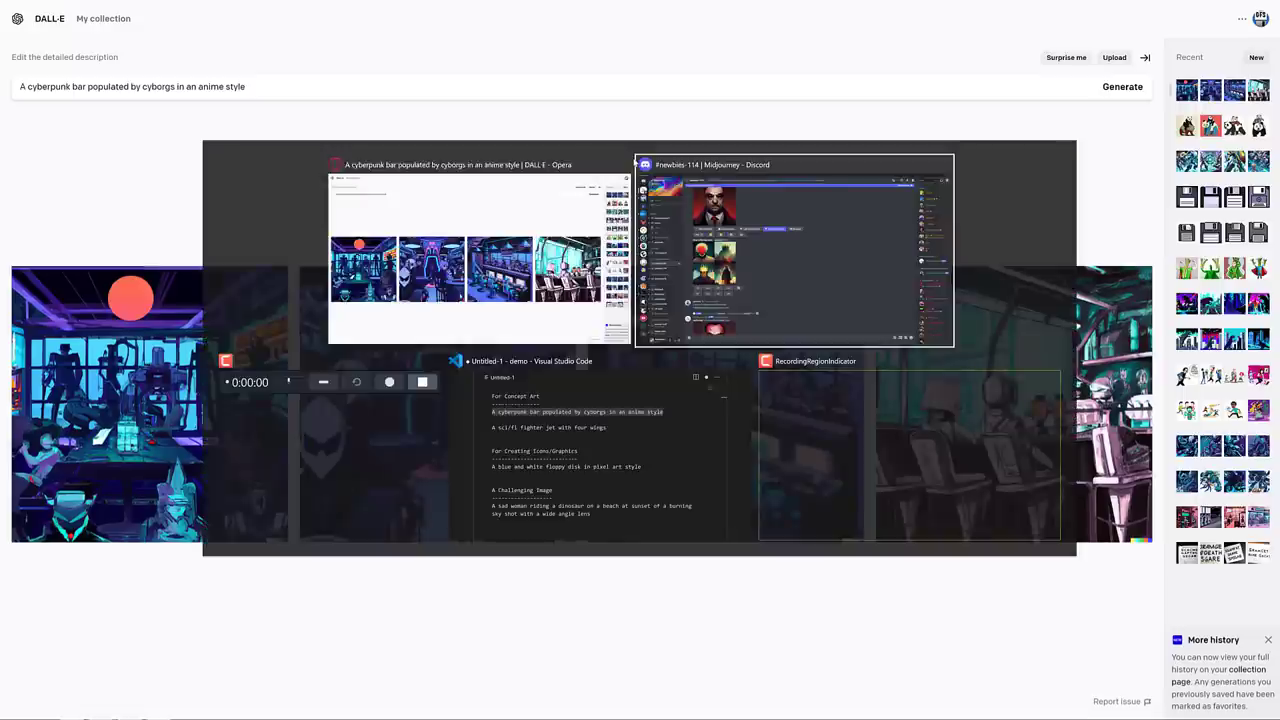
key("alt+Tab")
left_click_drag(665, 243, 183, 243)
key("ctrl+c")
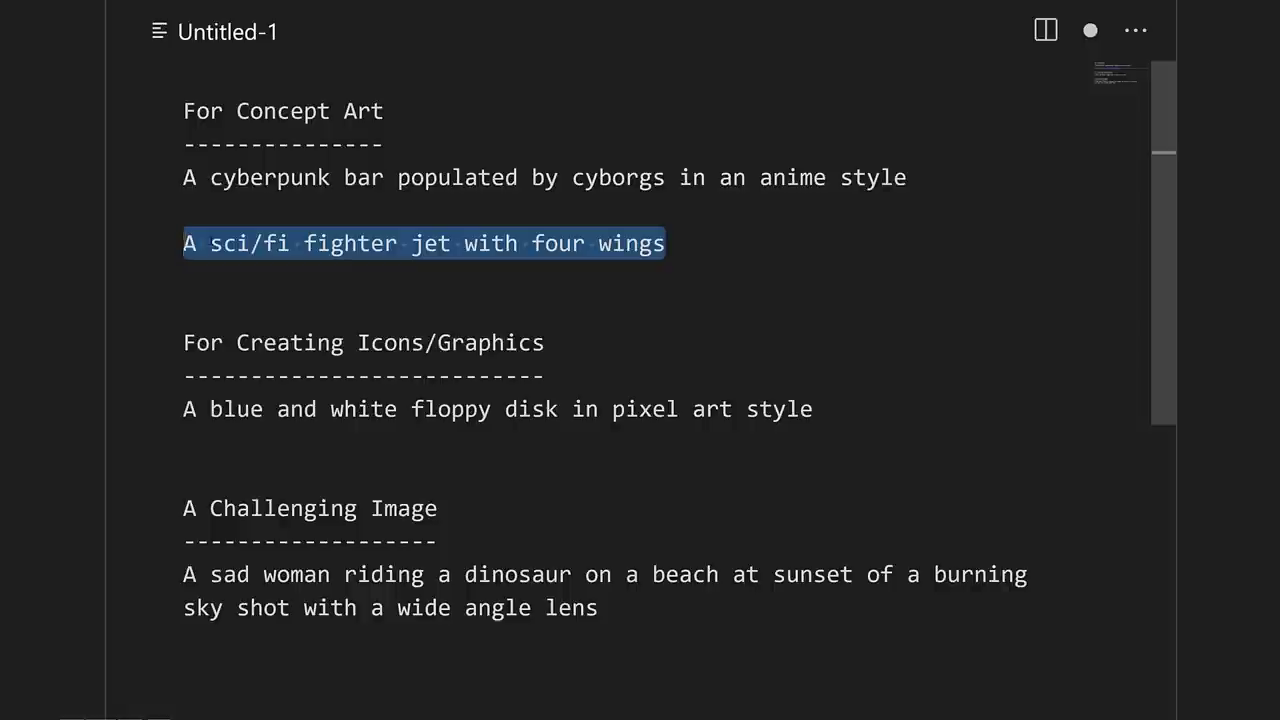
Step: Replace DALL·E's prompt with the fighter jet prompt and generate images
key("alt+Tab")
left_click(308, 85)
key("ctrl+a")
key("ctrl+v")
key("Return")
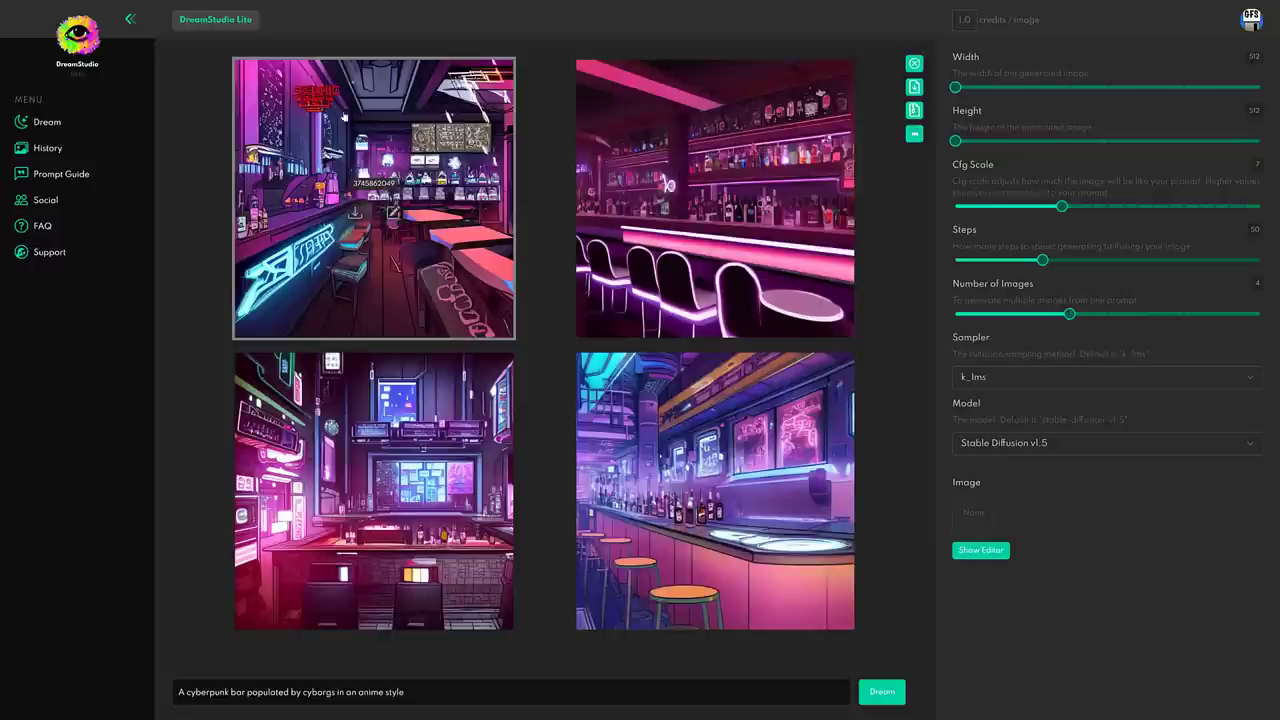
Step: Replace DreamStudio's prompt with the fighter jet prompt and start Dream
left_click(438, 688)
key("ctrl+a")
key("ctrl+v")
left_click(889, 699)
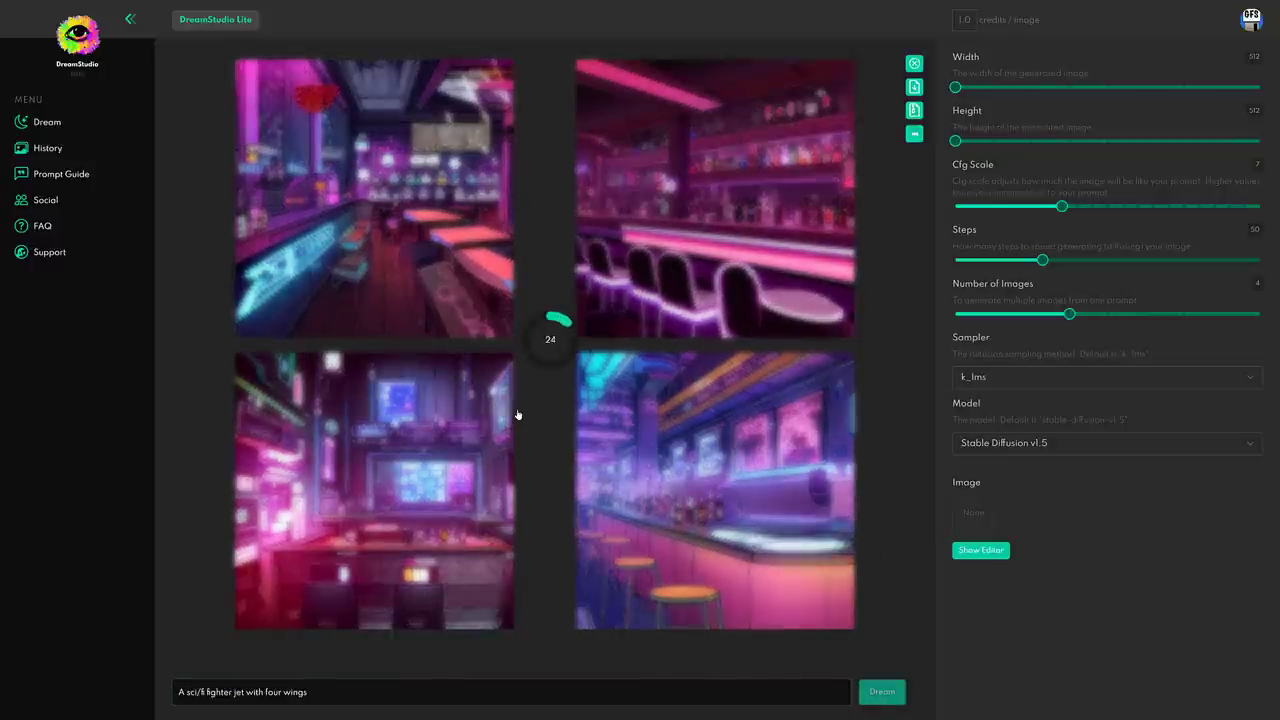
Step: Submit the fighter jet prompt to Midjourney via /imagine, then return to DreamStudio's results
key("alt+Tab")
key("alt+Tab")
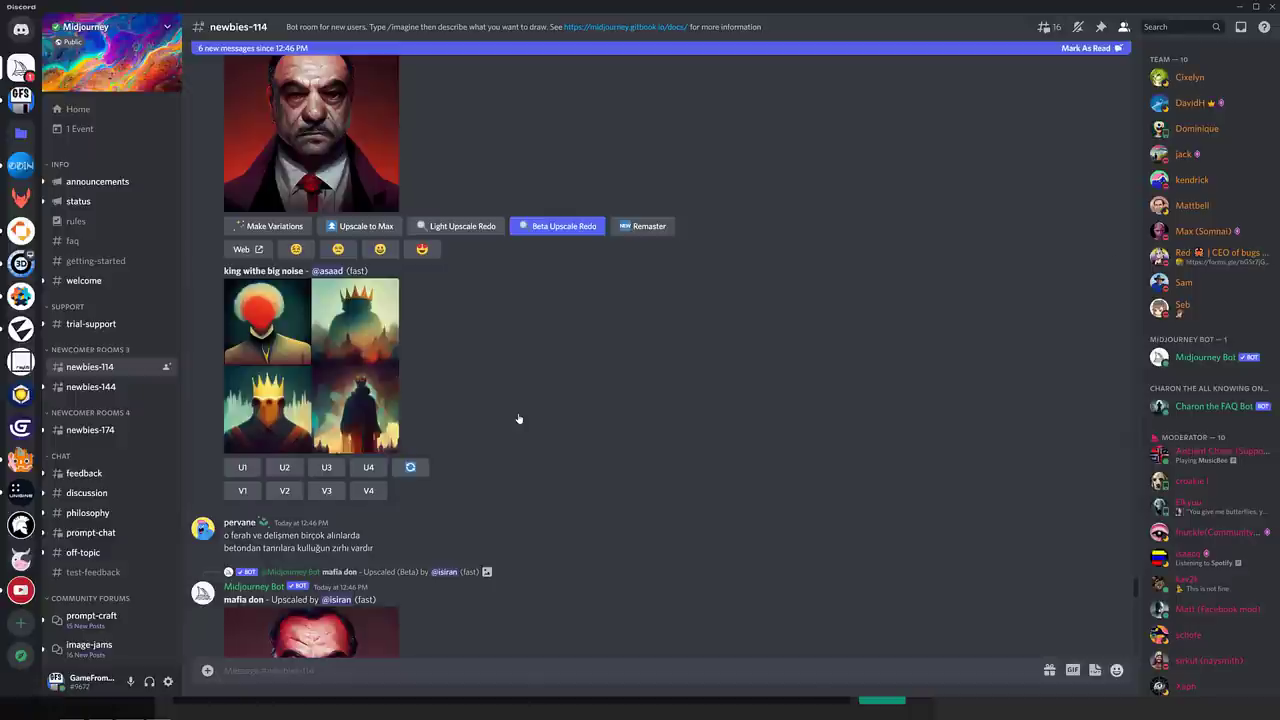
type("/imag")
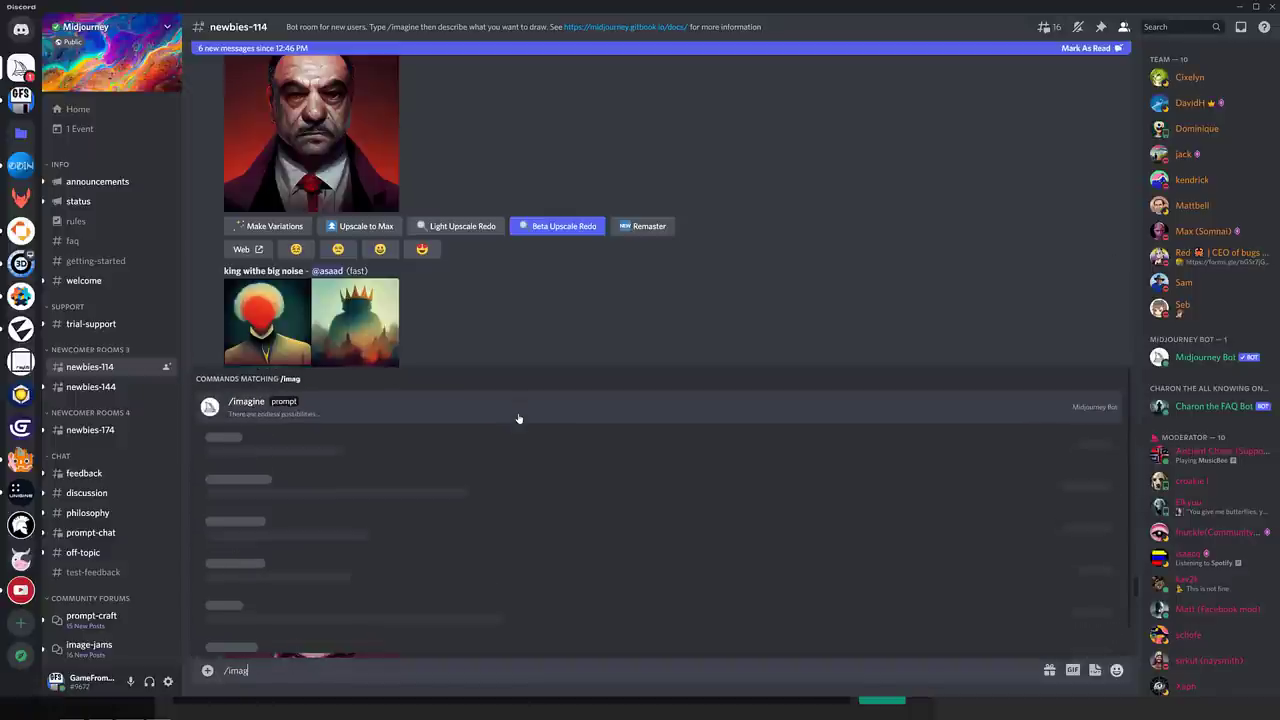
key("Tab")
key("ctrl+v")
key("Return")
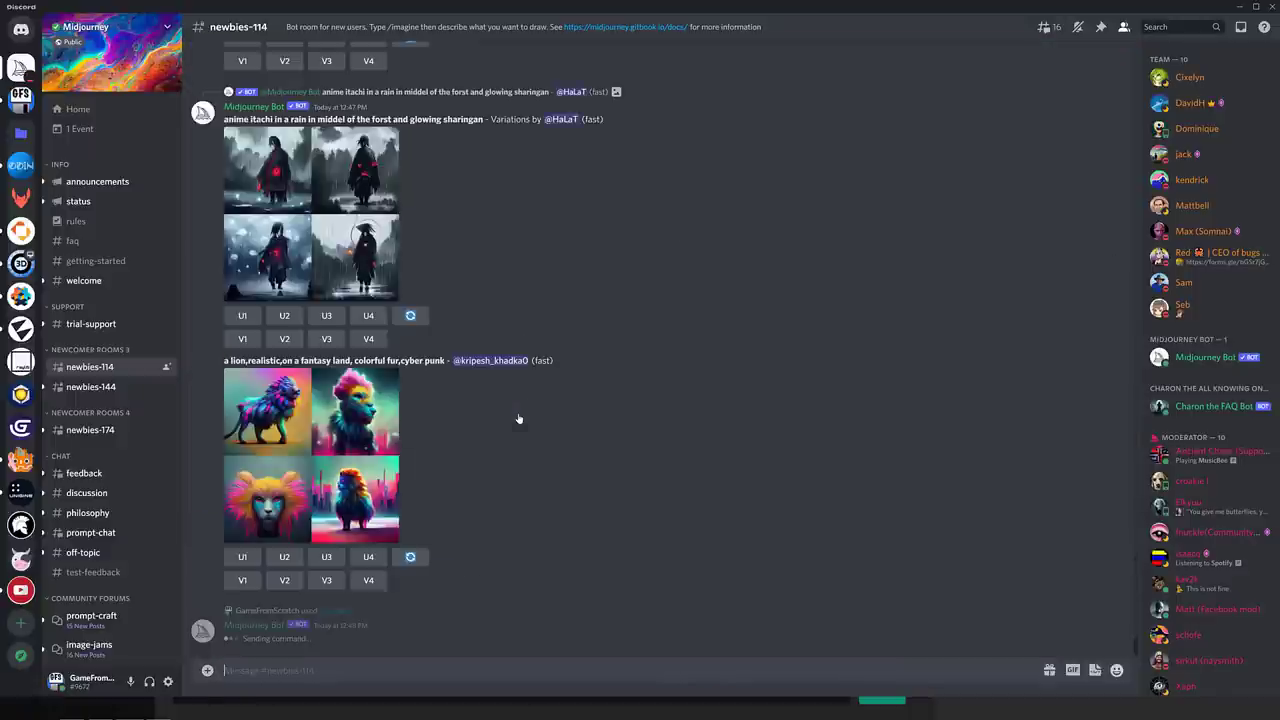
key("alt+Tab")
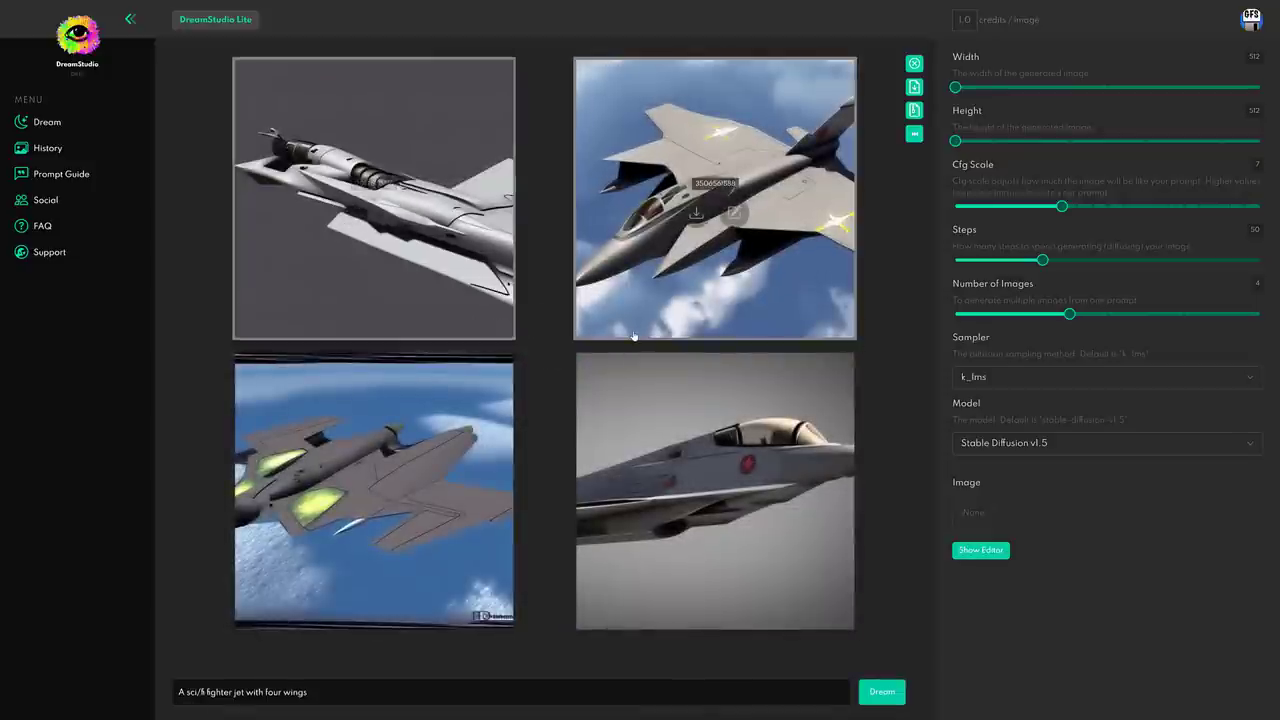
key("alt+Tab")
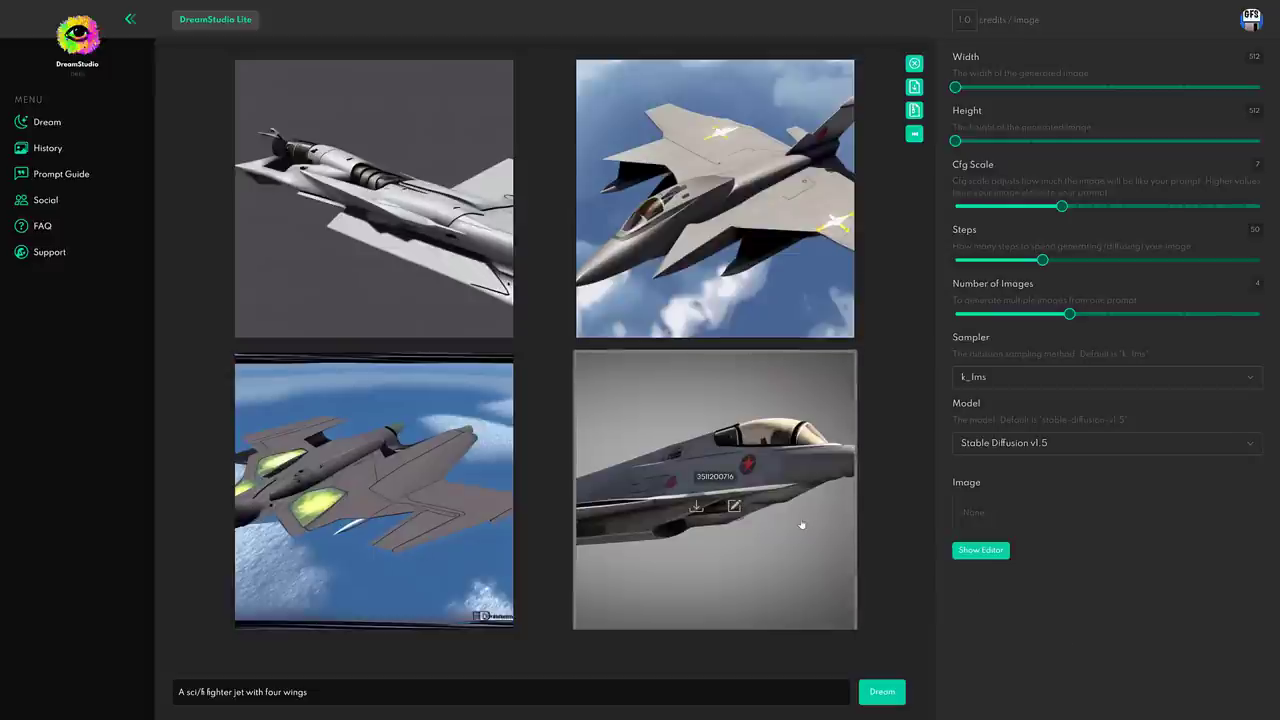
Step: Enlarge Midjourney's fighter-jet image grid in Discord, then bring DreamStudio's four jet renders forward
key("alt+Tab")
key("alt+Tab")
key("alt+Tab")
key("alt+Tab")
key("alt+Tab")
key("alt+Tab")
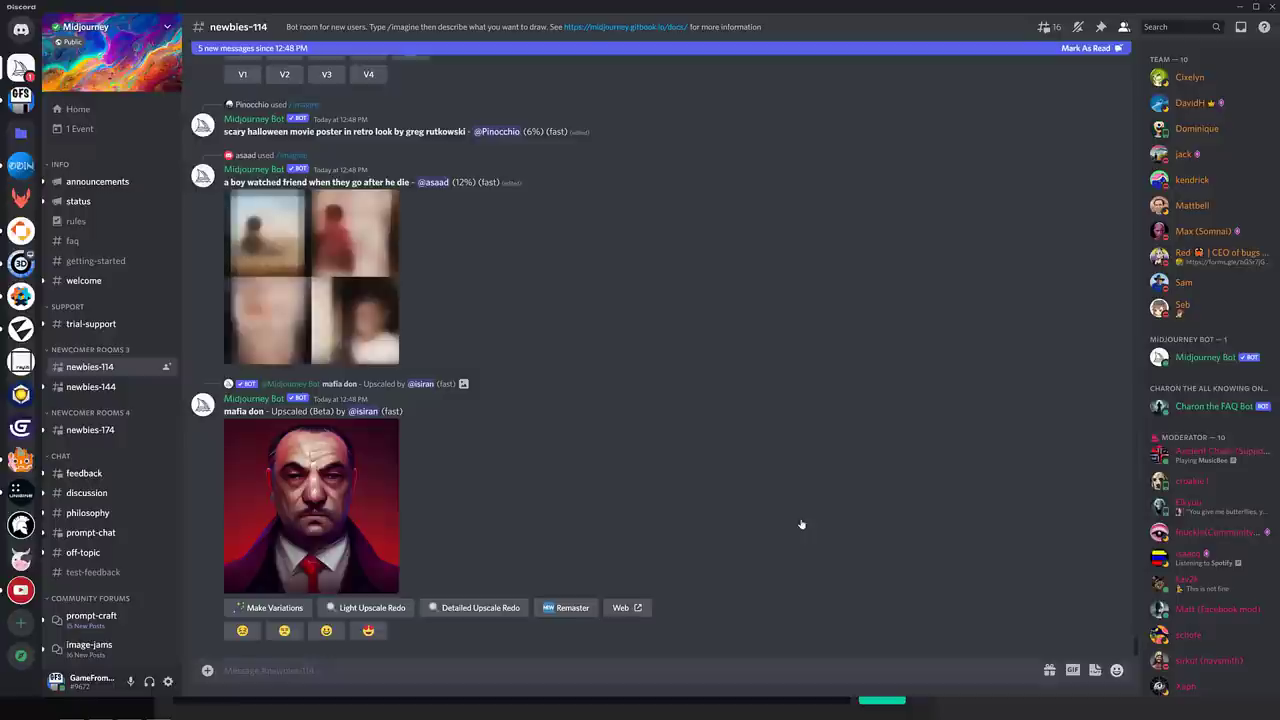
scroll(648, 480, "up", 5)
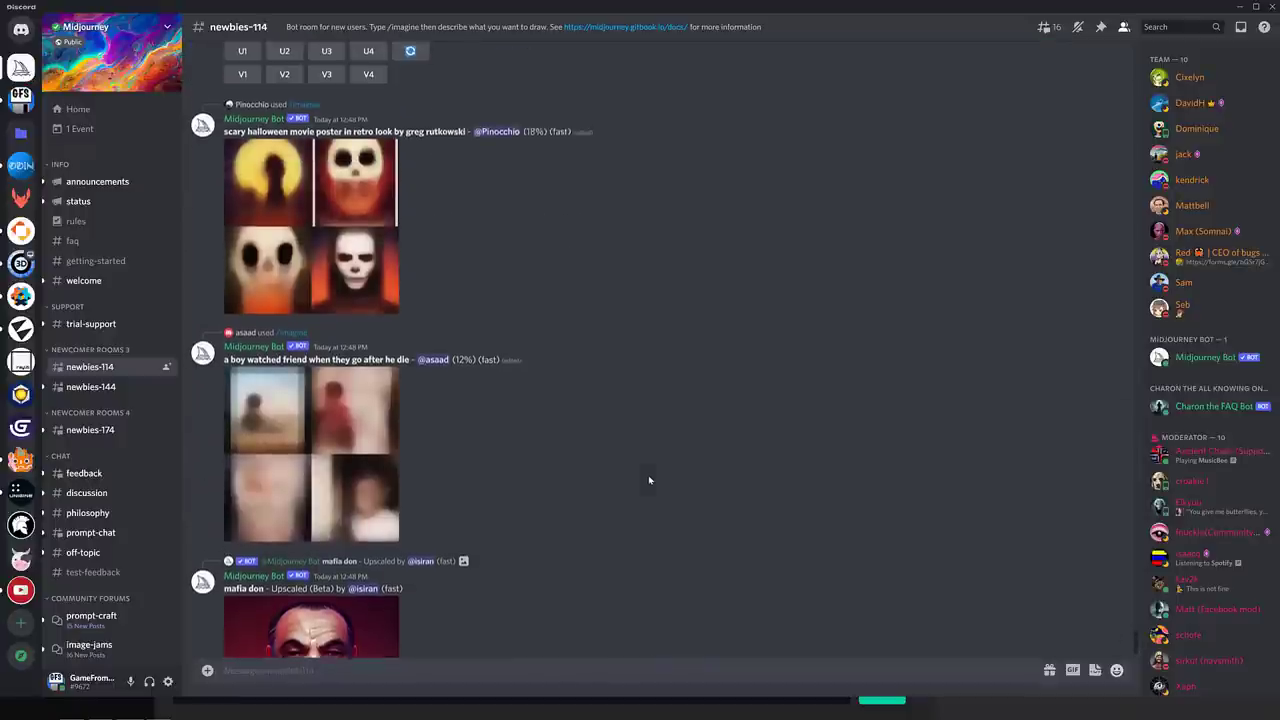
scroll(648, 477, "up", 1)
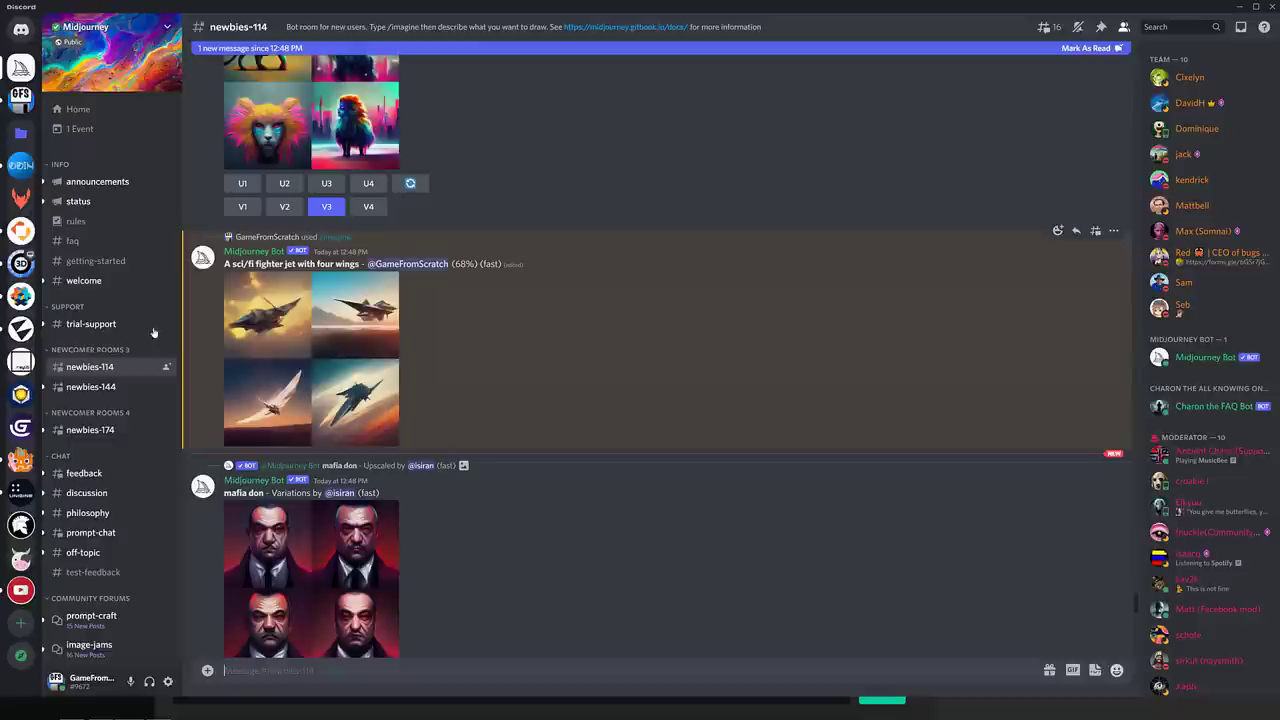
left_click(311, 358)
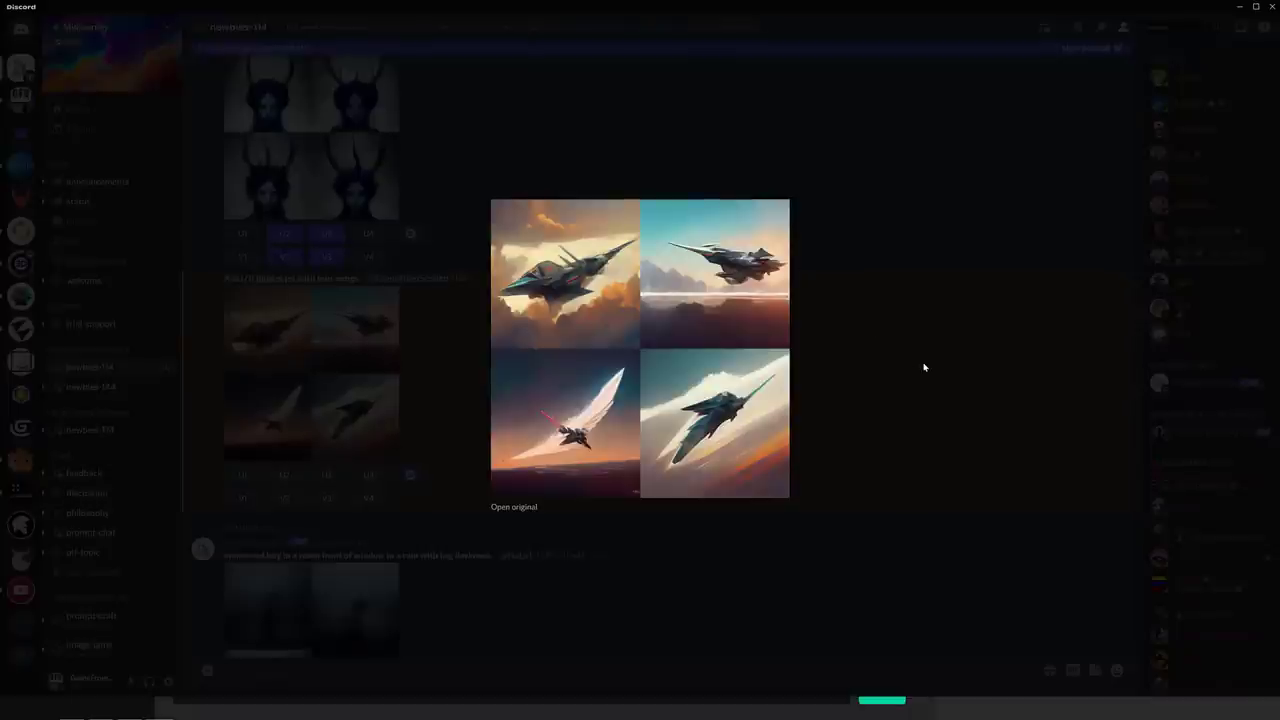
key("alt+Tab")
key("alt+Tab")
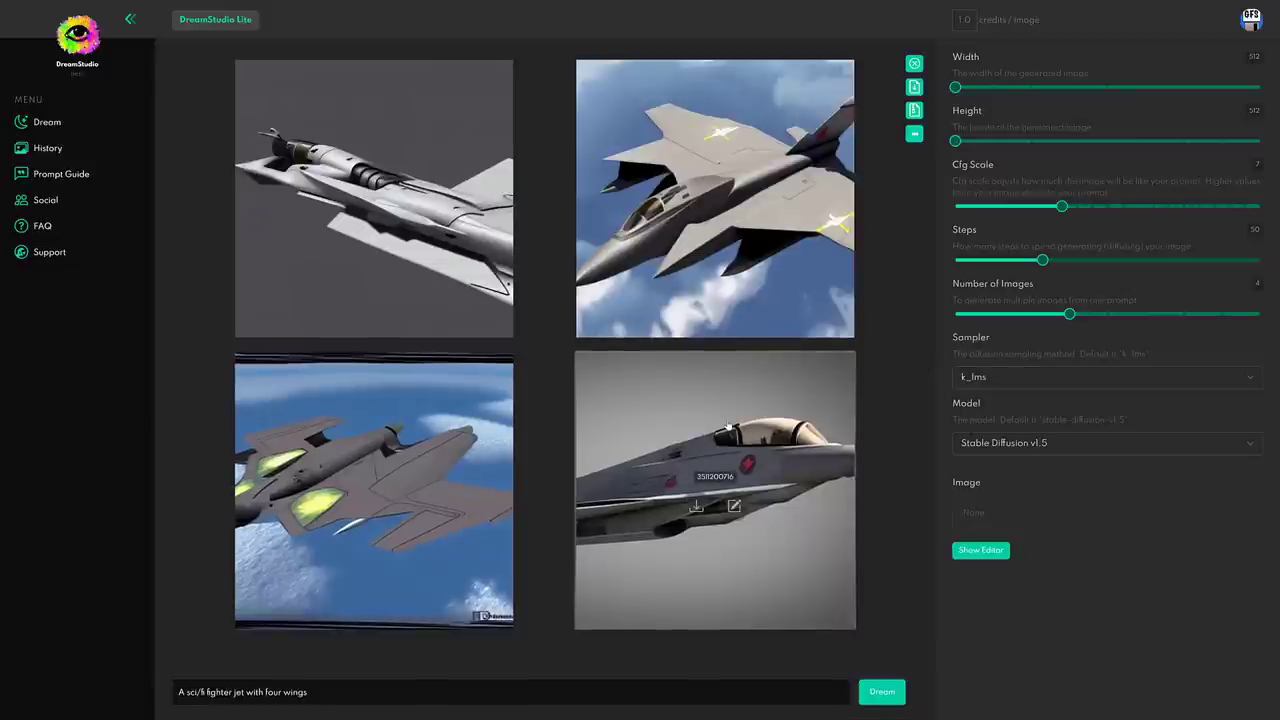
Step: Show DALL·E 2's four sci/fi fighter-jet results, then return to the VS Code prompt notes
key("ctrl+Tab")
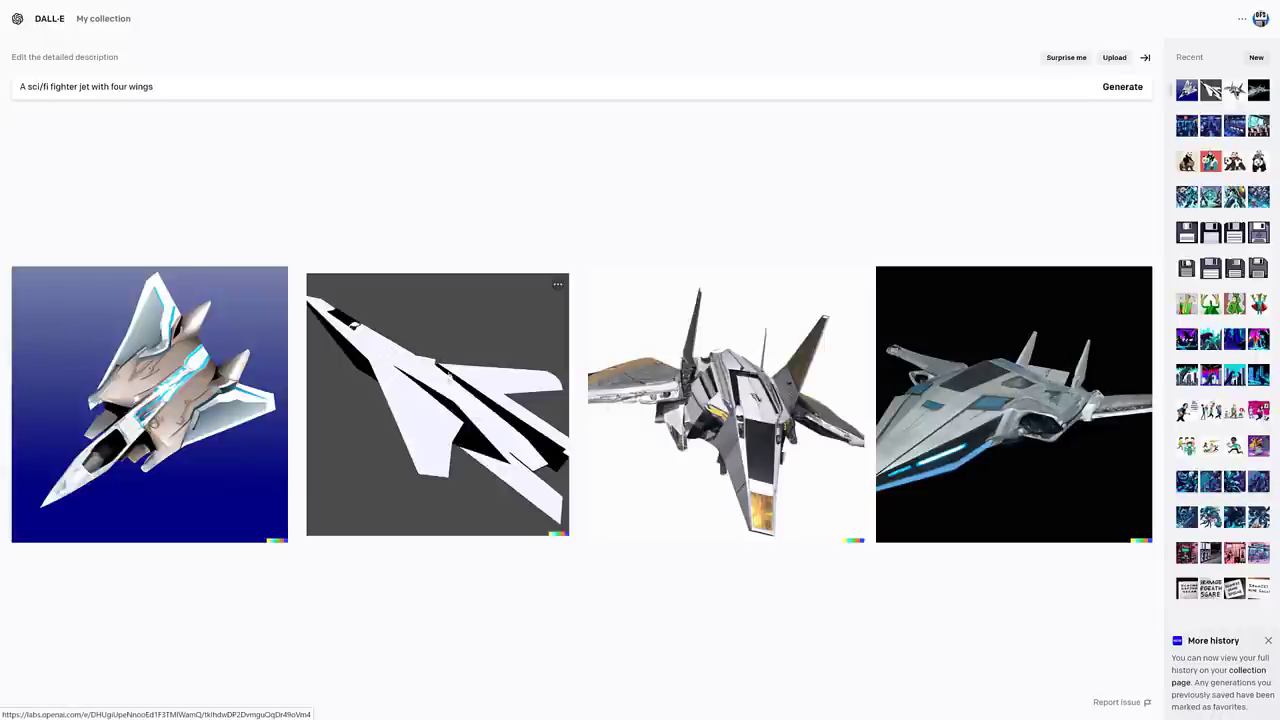
key("alt+Tab")
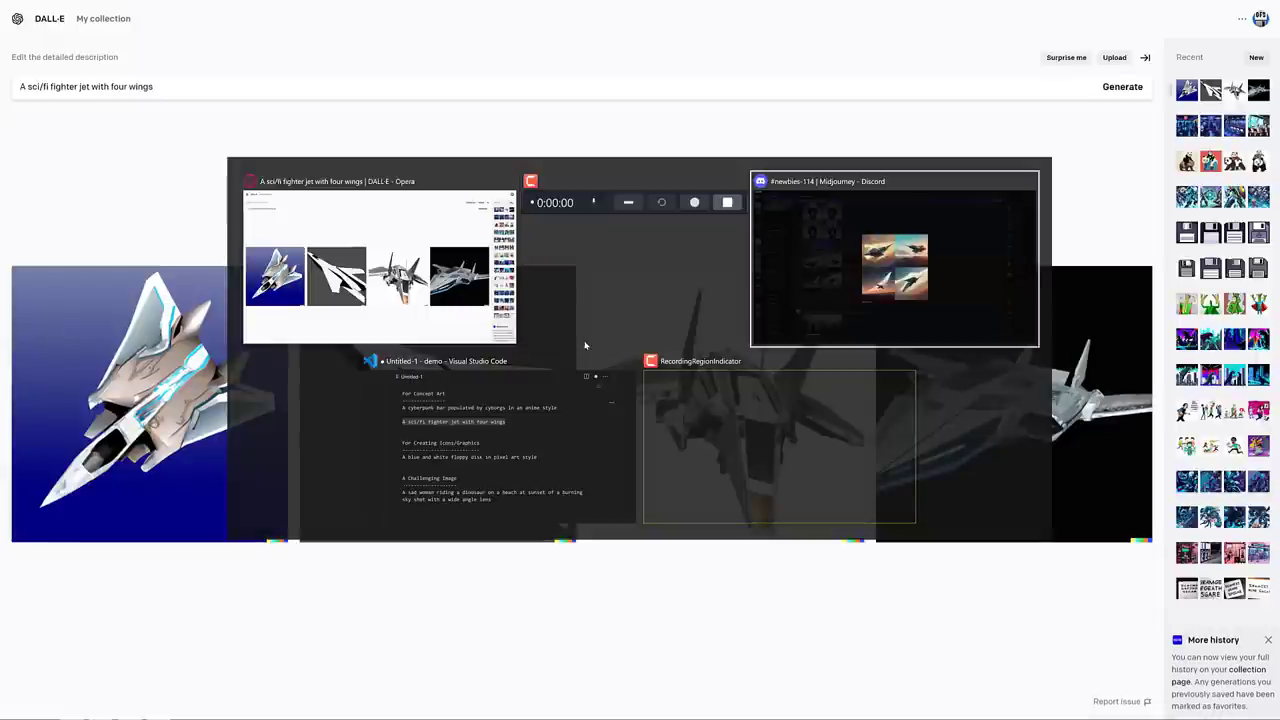
key("alt+Tab")
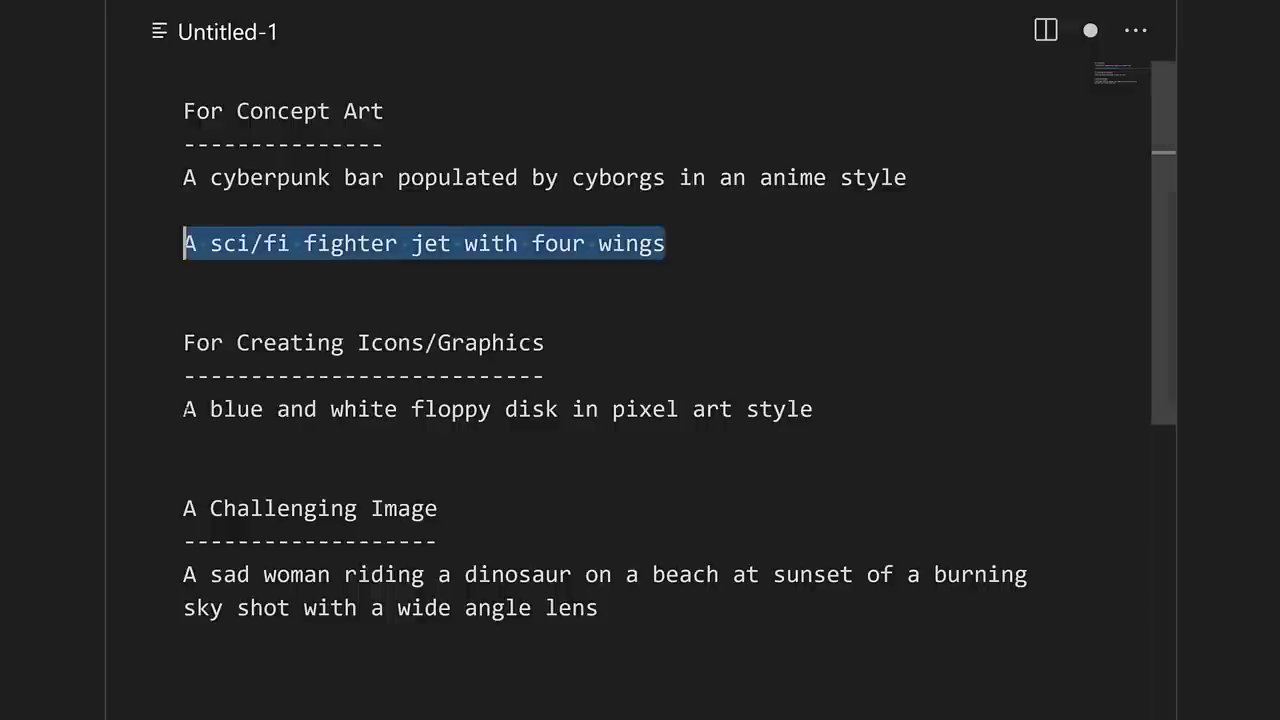
Step: Replace DALL·E's fighter-jet description with 'A blue and white floppy disk in pixel art style'
left_click_drag(183, 410, 814, 410)
key("ctrl+c")
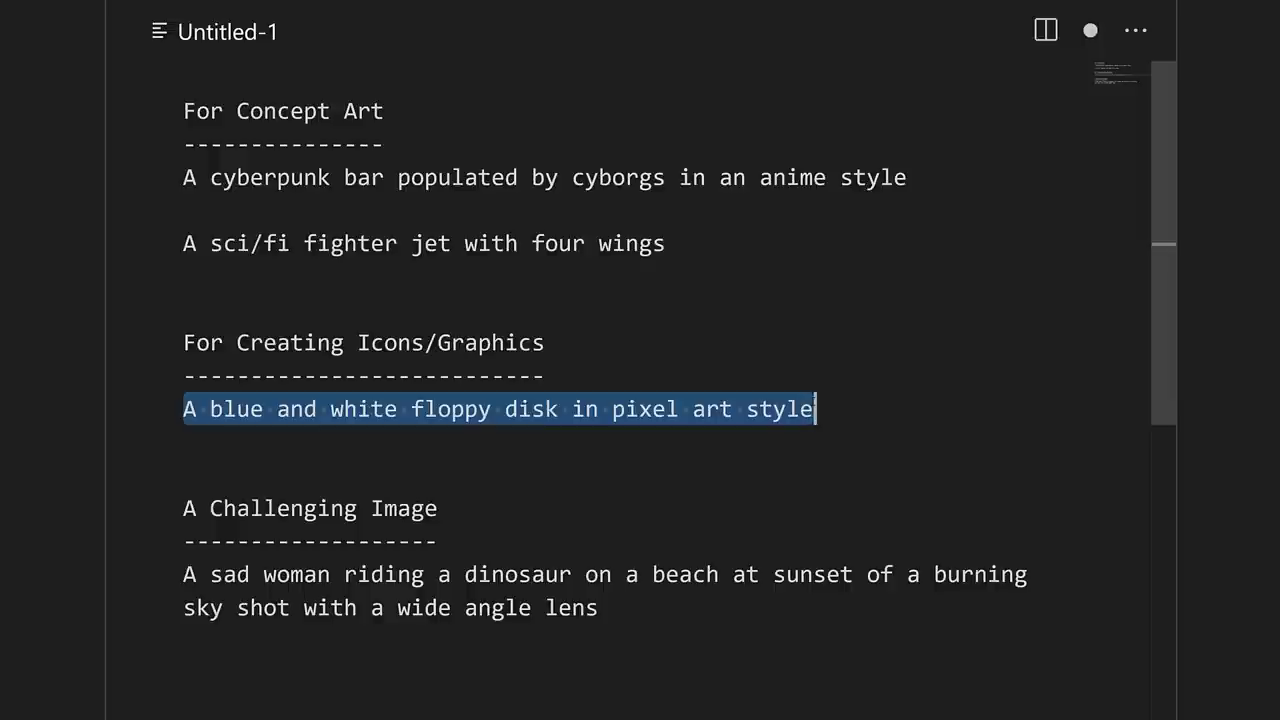
key("alt+Tab")
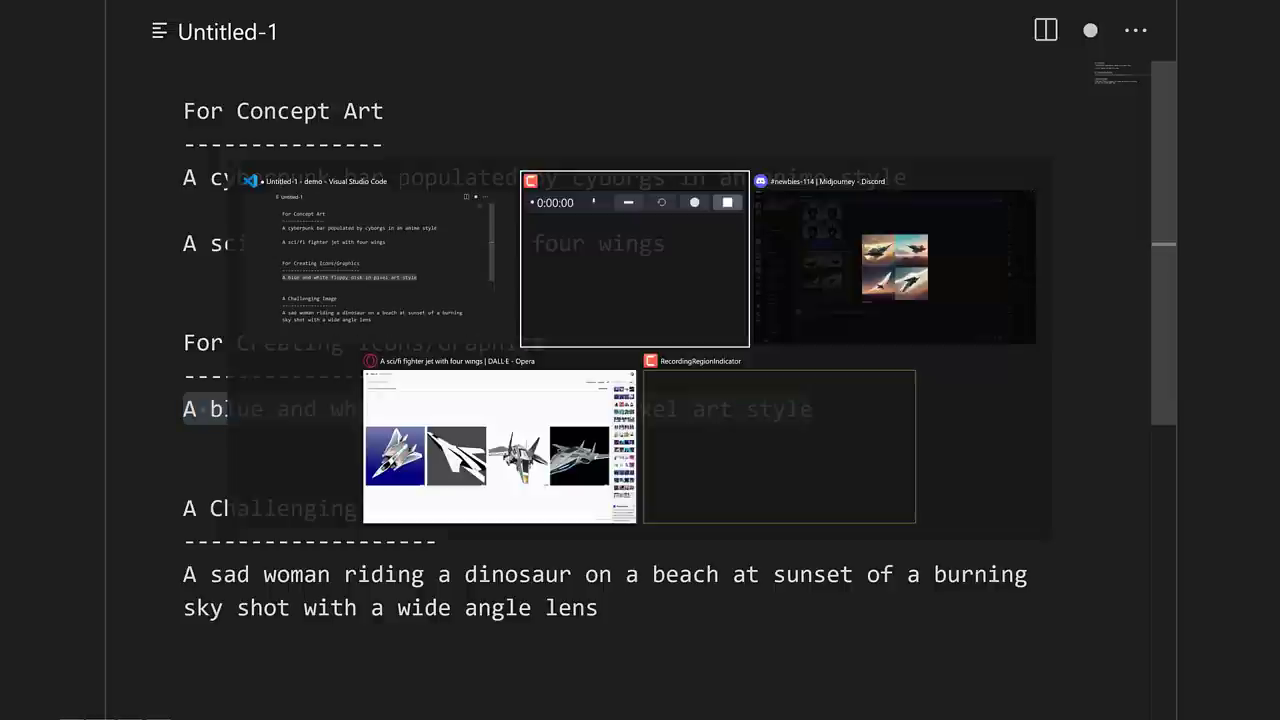
key("Tab")
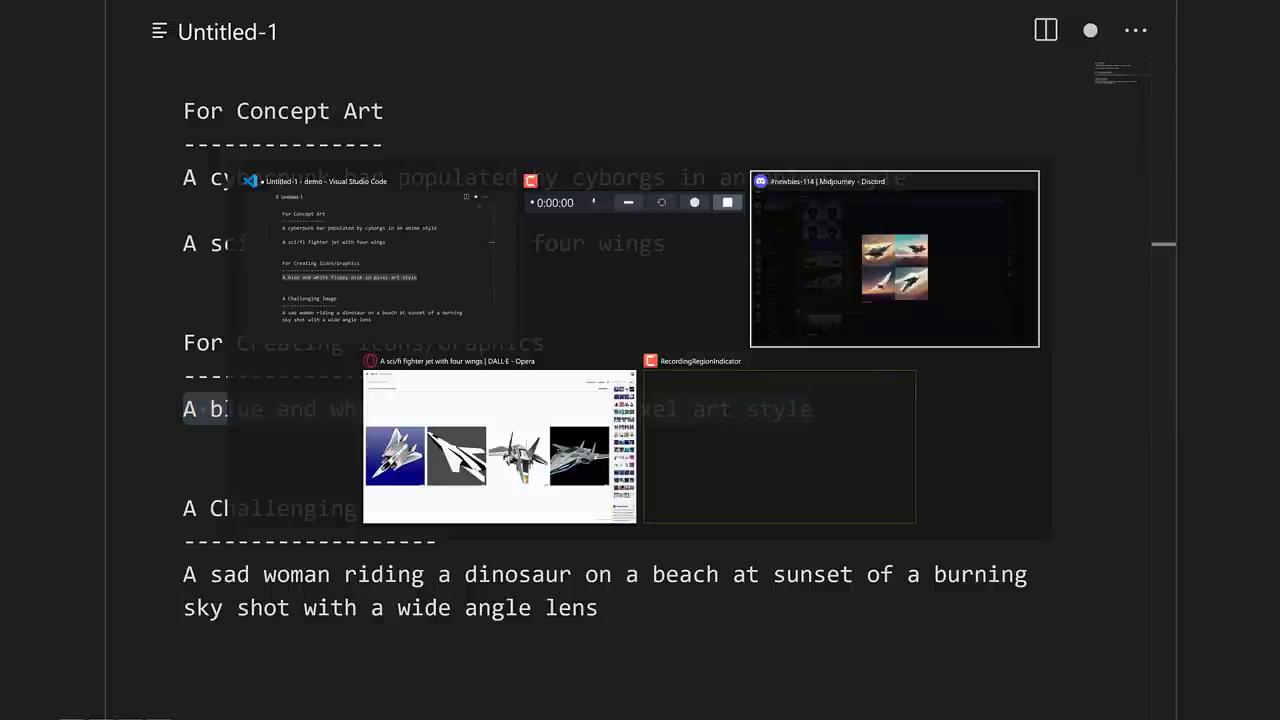
key("Tab")
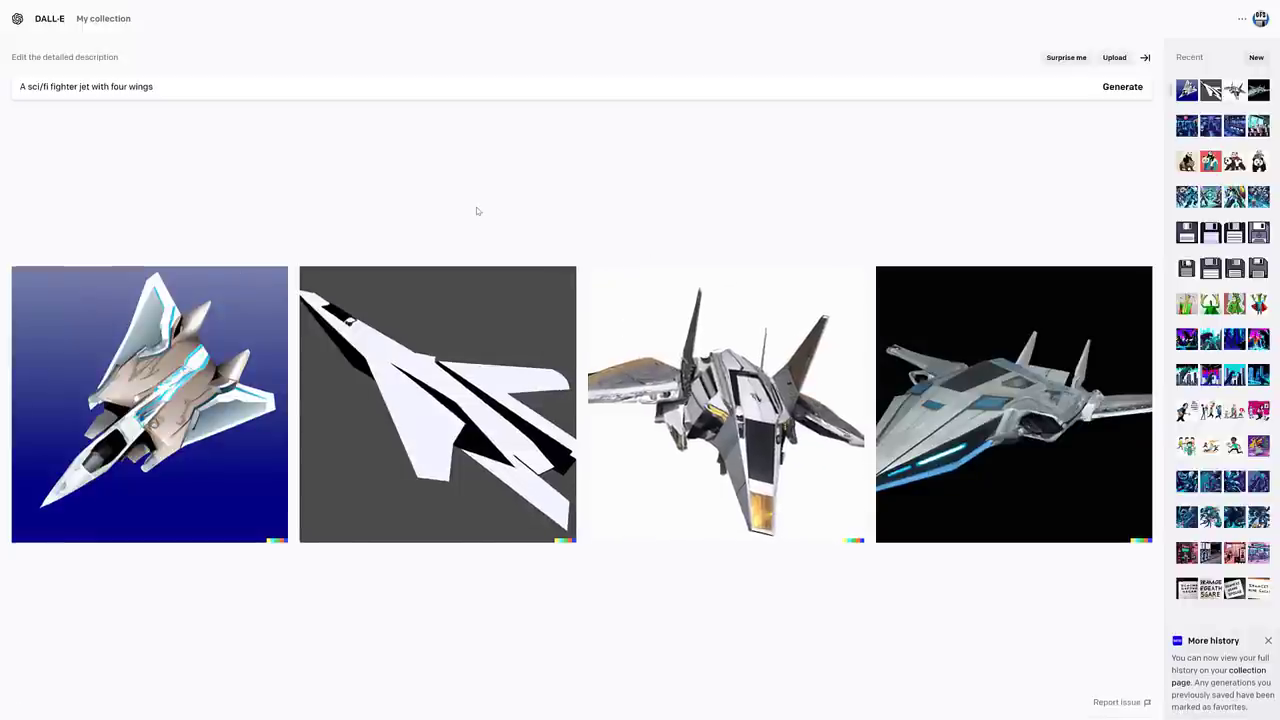
left_click(225, 92)
key("ctrl+a")
key("ctrl+v")
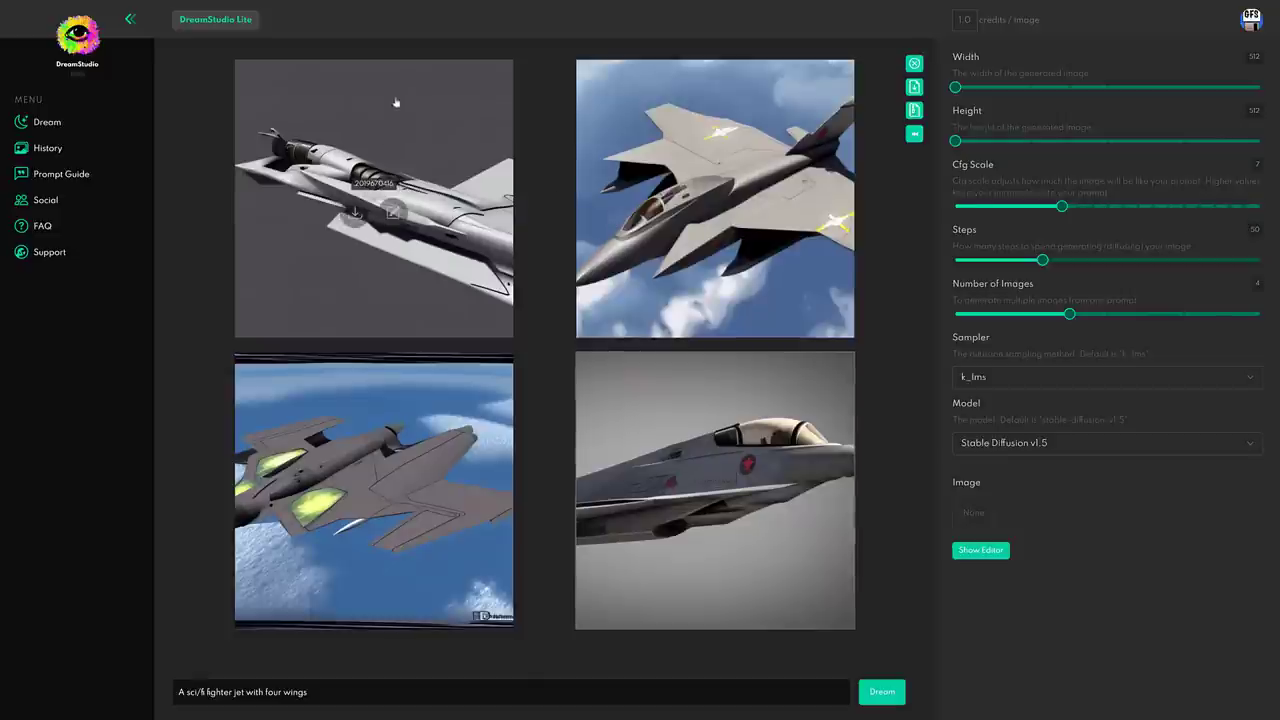
Step: Replace DreamStudio's jet prompt with the floppy-disk prompt and start generating
left_click(657, 692)
key("ctrl+a")
key("ctrl+v")
left_click(880, 691)
Step: In Discord, close the jet preview and paste the floppy-disk prompt into a /imagine command
key("alt+Tab")
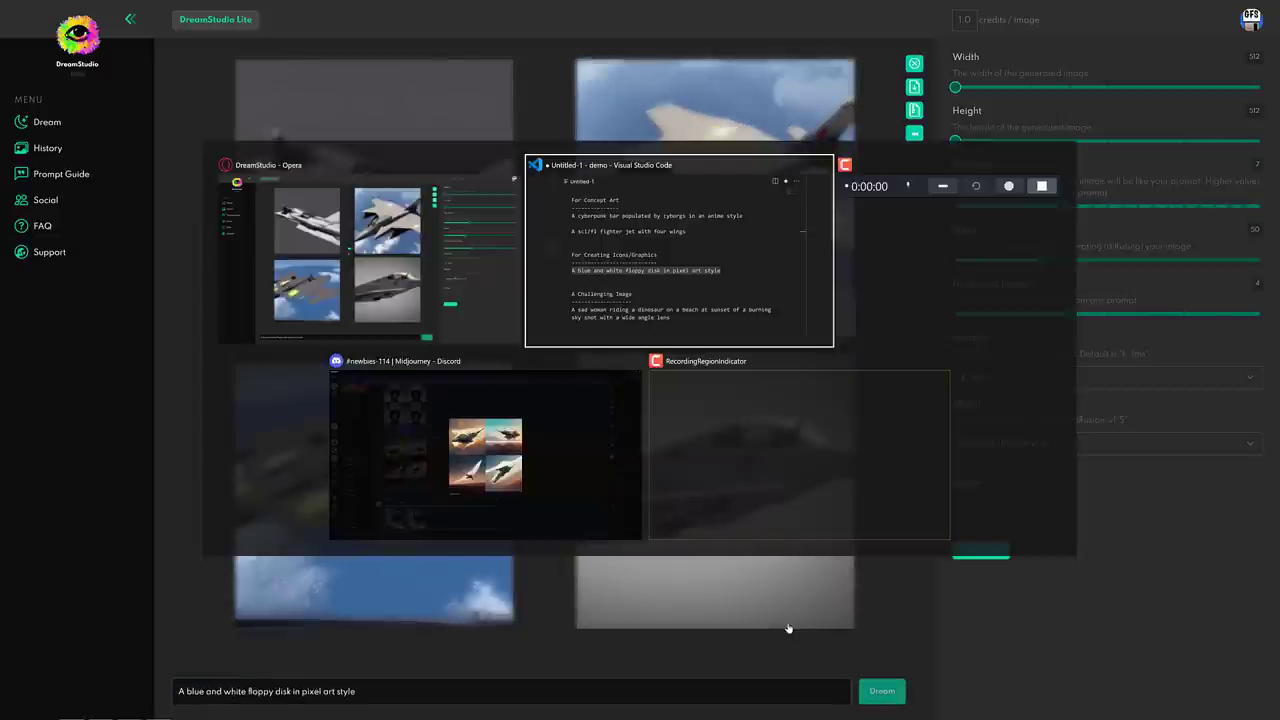
key("alt+Tab")
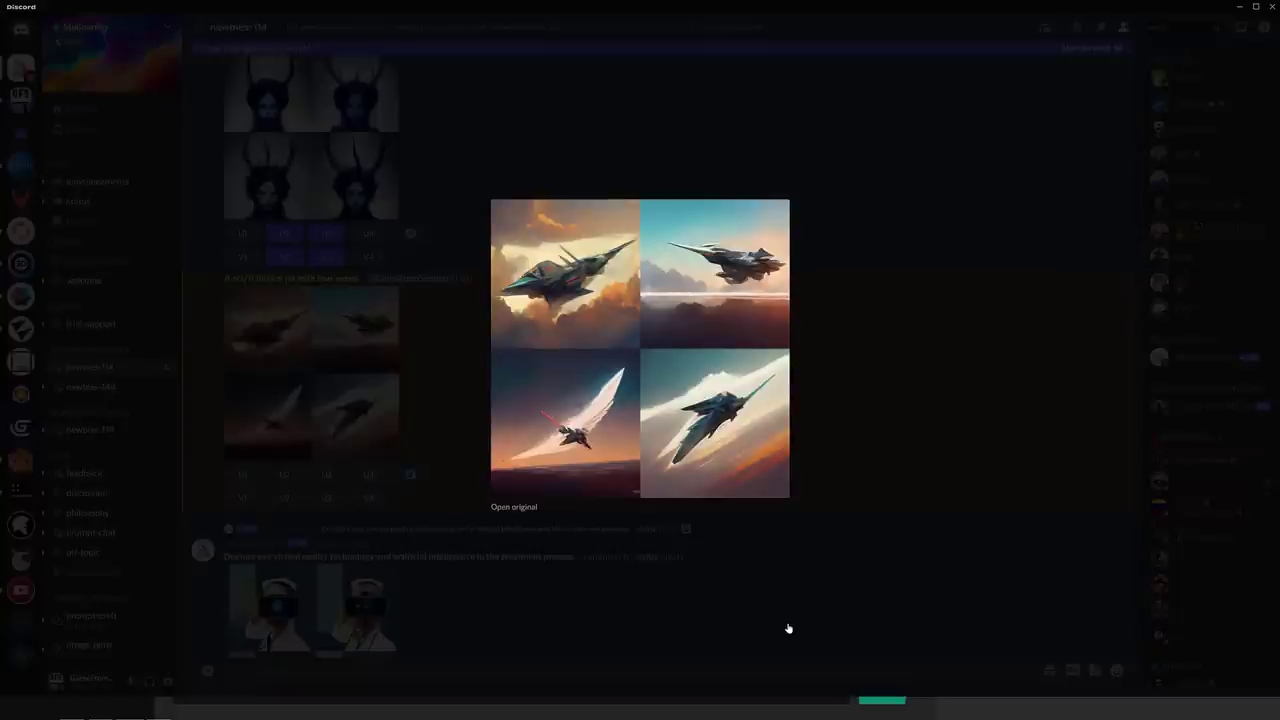
left_click(788, 628)
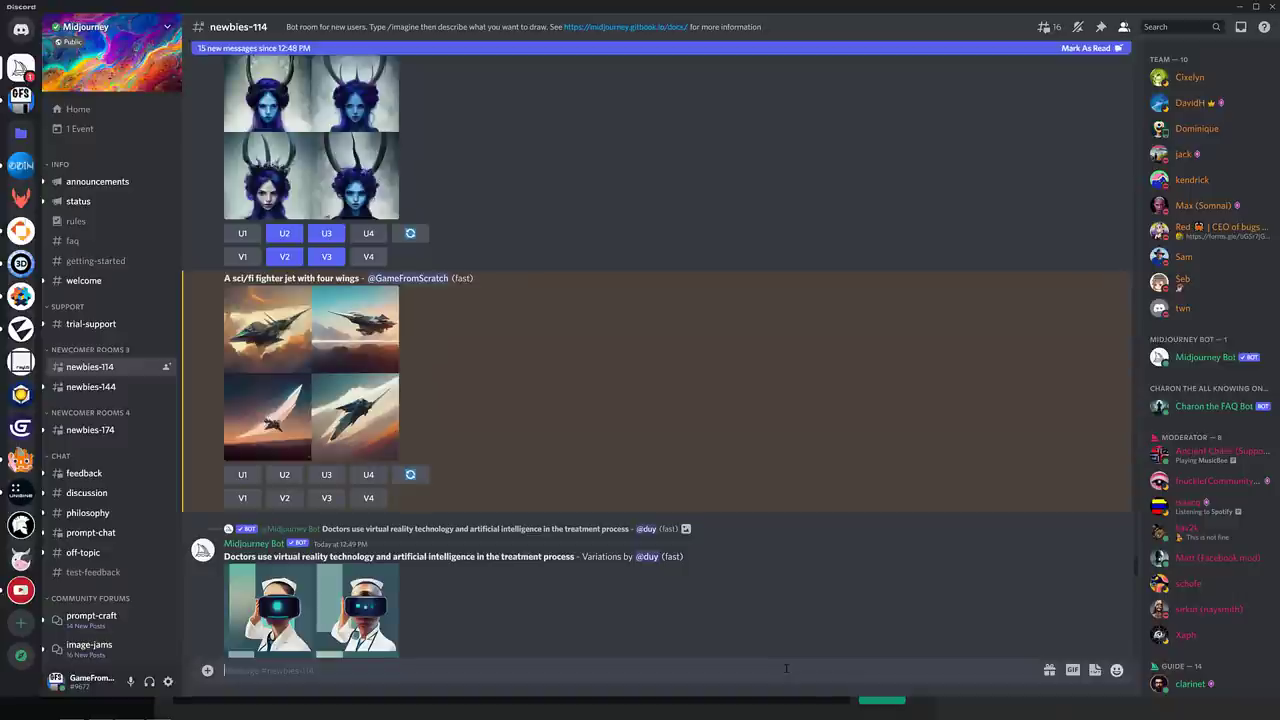
type("/imagine")
key("Tab")
key("ctrl+v")
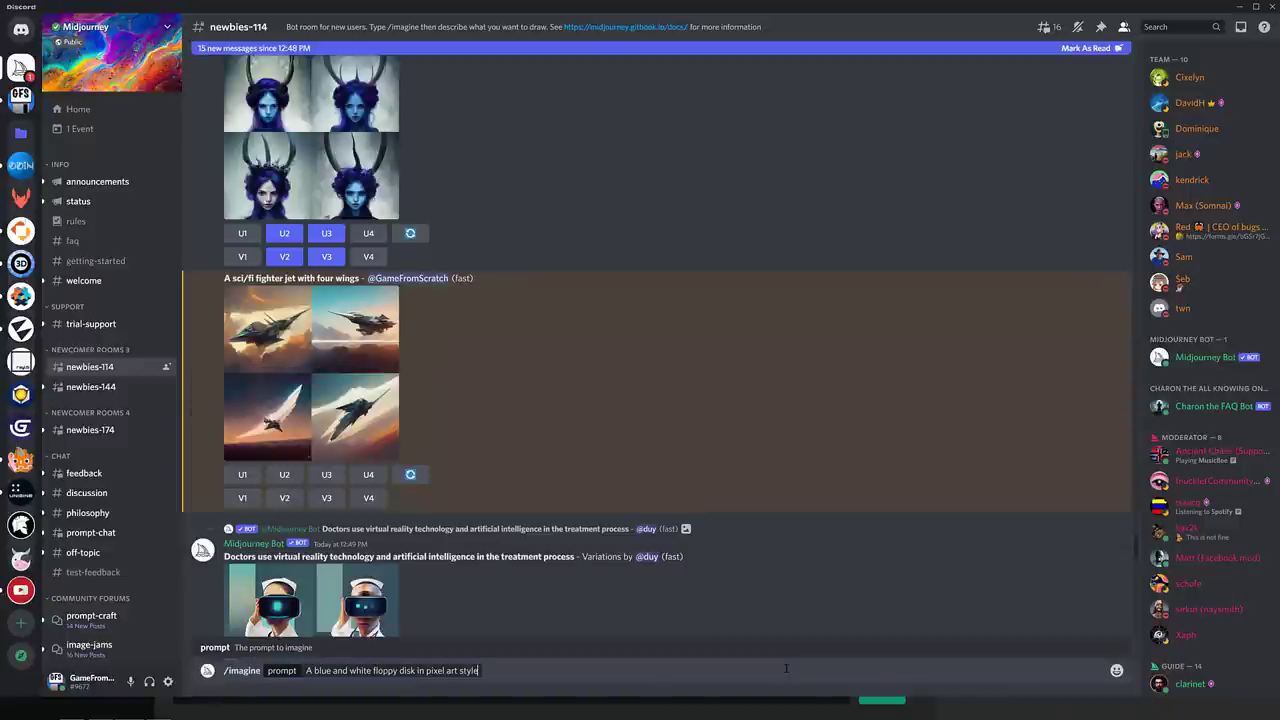
Step: Send the floppy-disk prompt to Midjourney, view DALL·E's four pixel-art floppy disks, then return to Discord
key("Return")
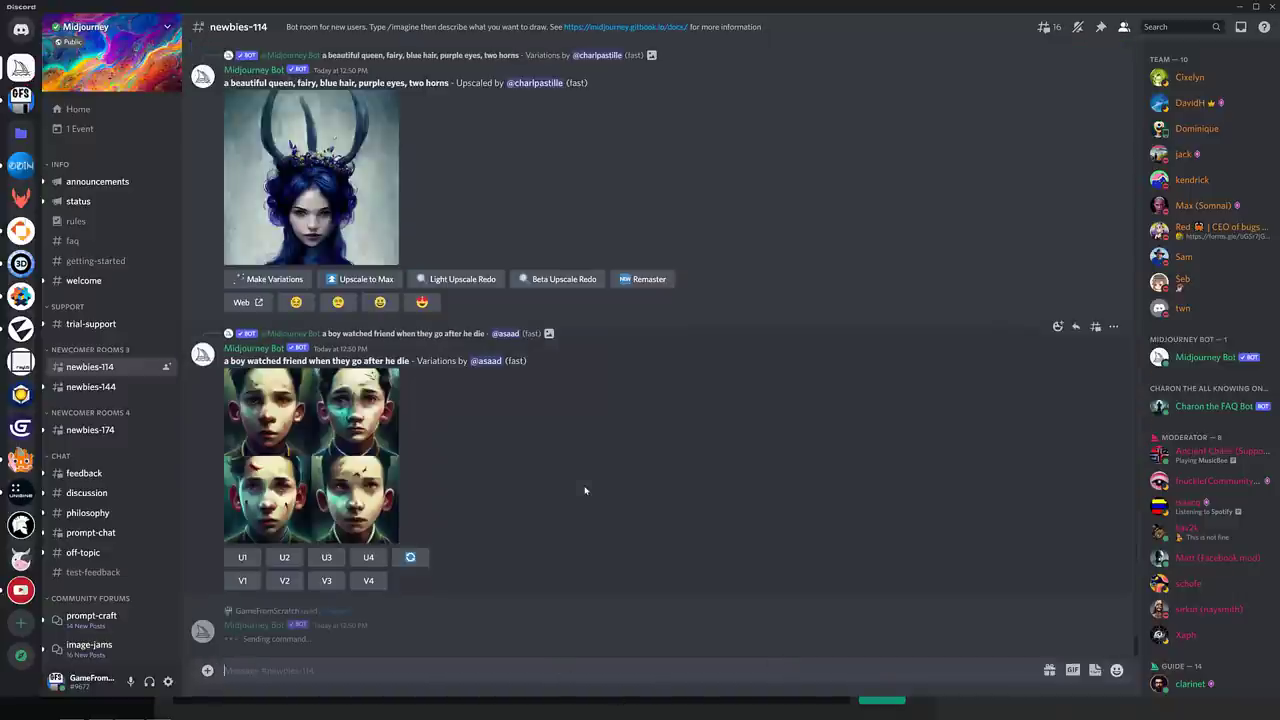
key("alt+Tab")
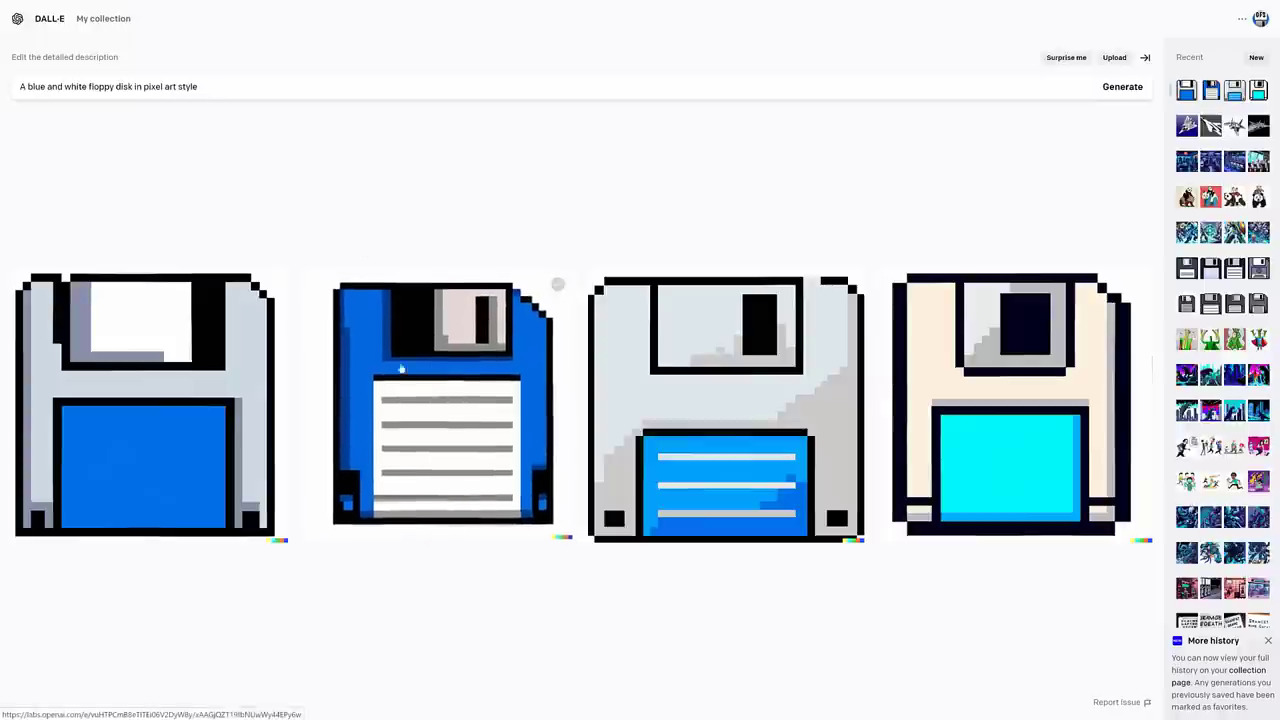
key("alt+Tab")
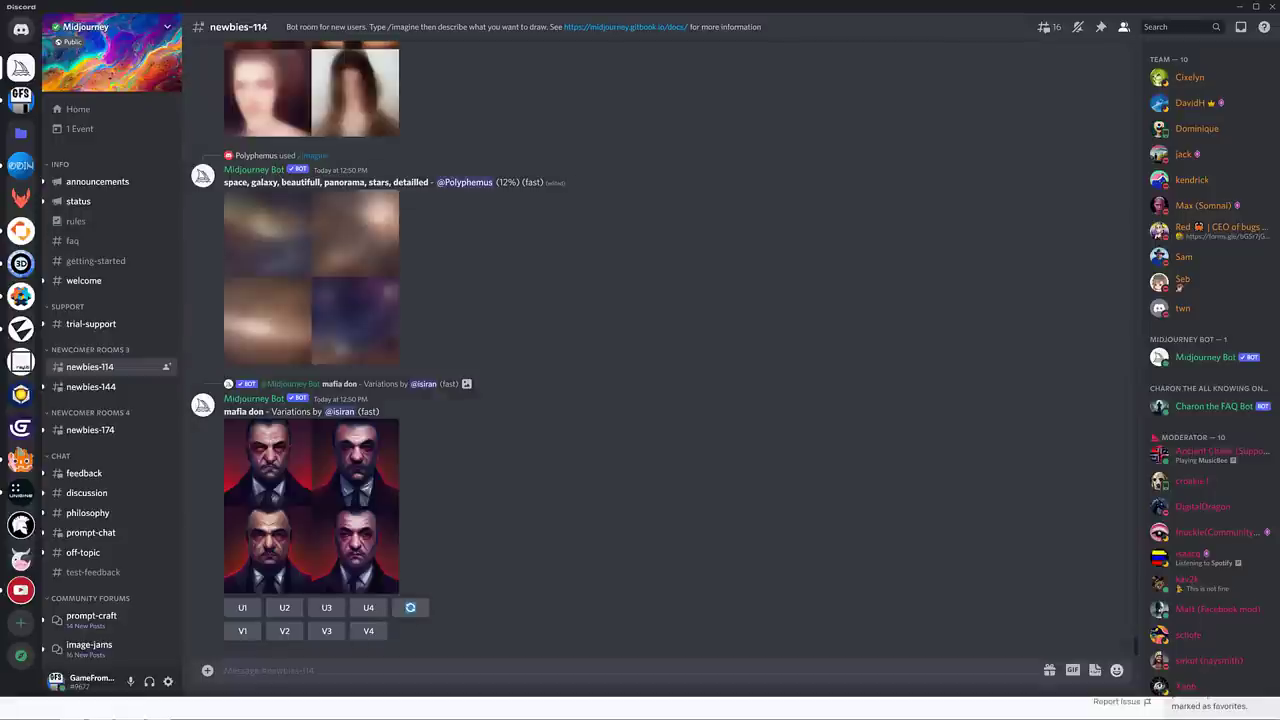
Step: Scroll to Midjourney's finished four-image floppy-disk grid, then bring DALL·E's floppy-disk results back
scroll(487, 349, "up", 1)
scroll(487, 349, "up", 8)
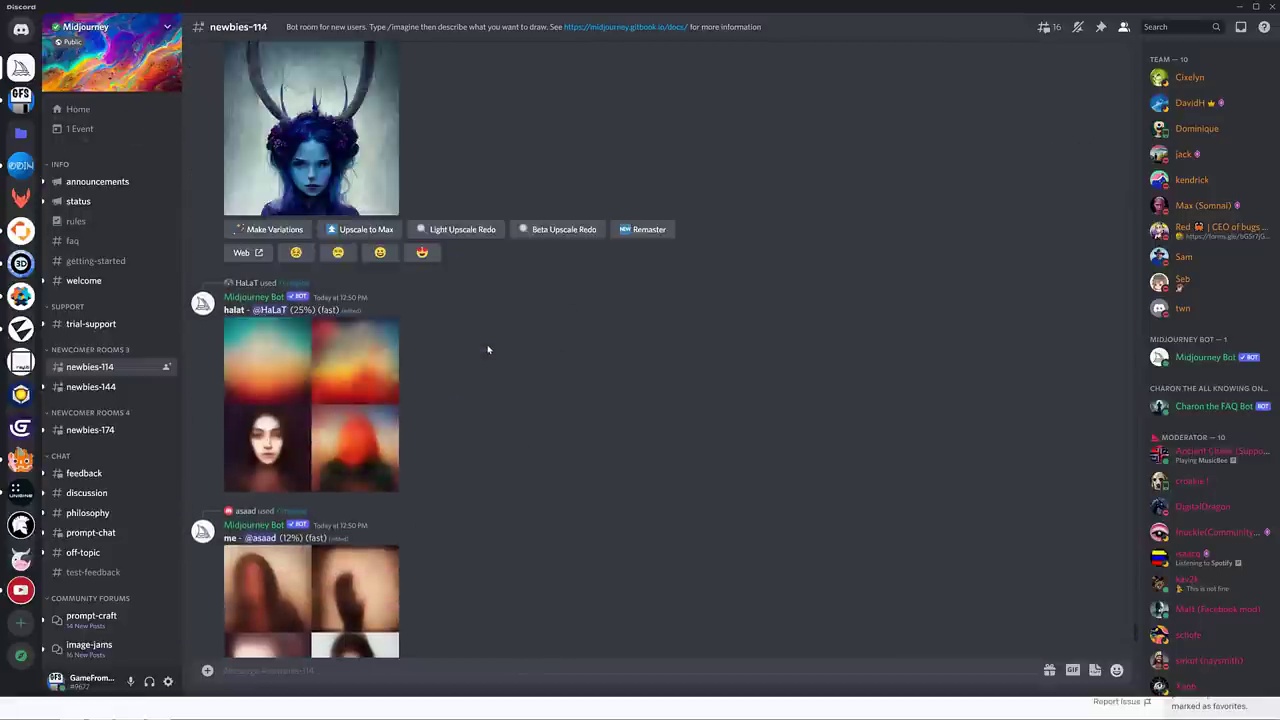
scroll(487, 349, "up", 5)
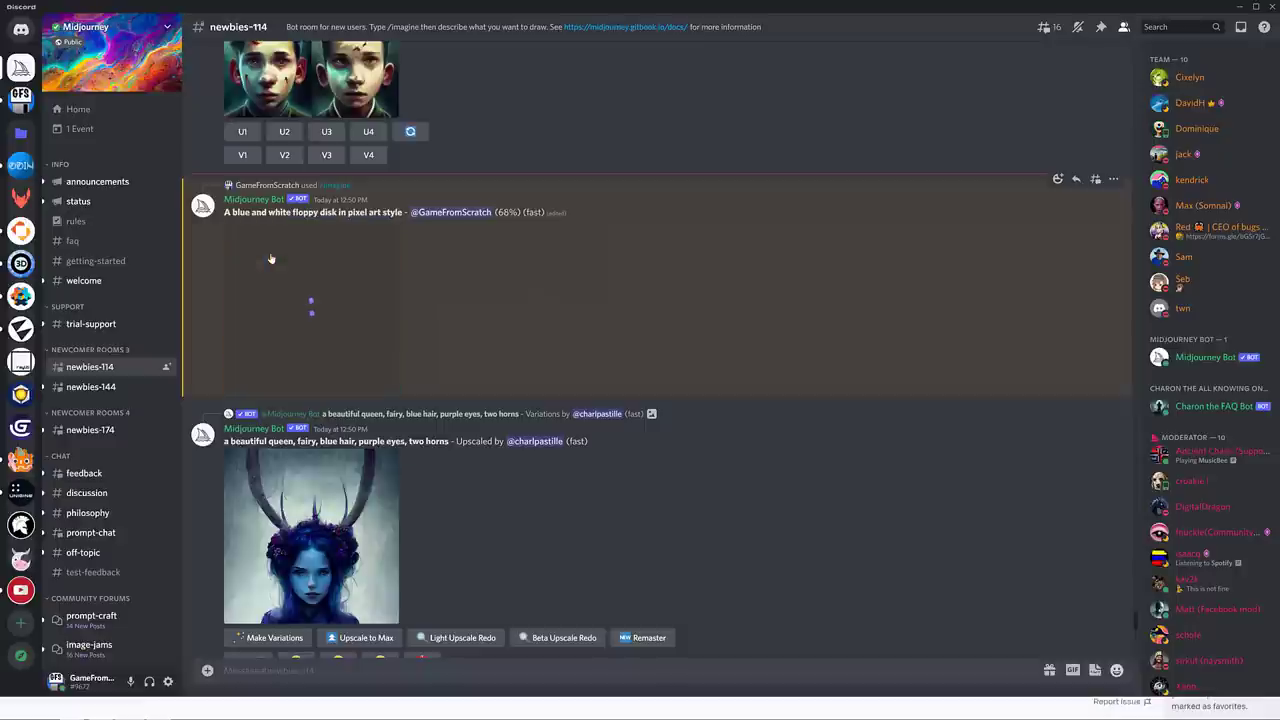
scroll(527, 293, "up", 1)
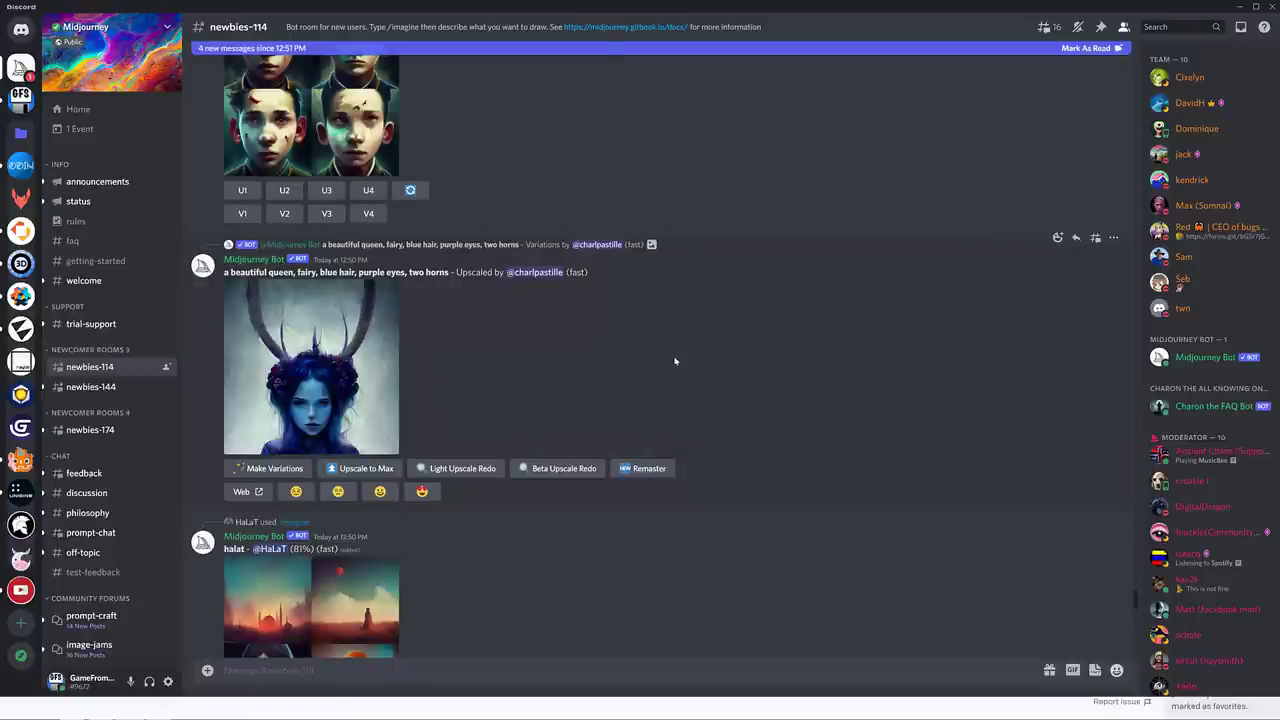
scroll(661, 338, "down", 15)
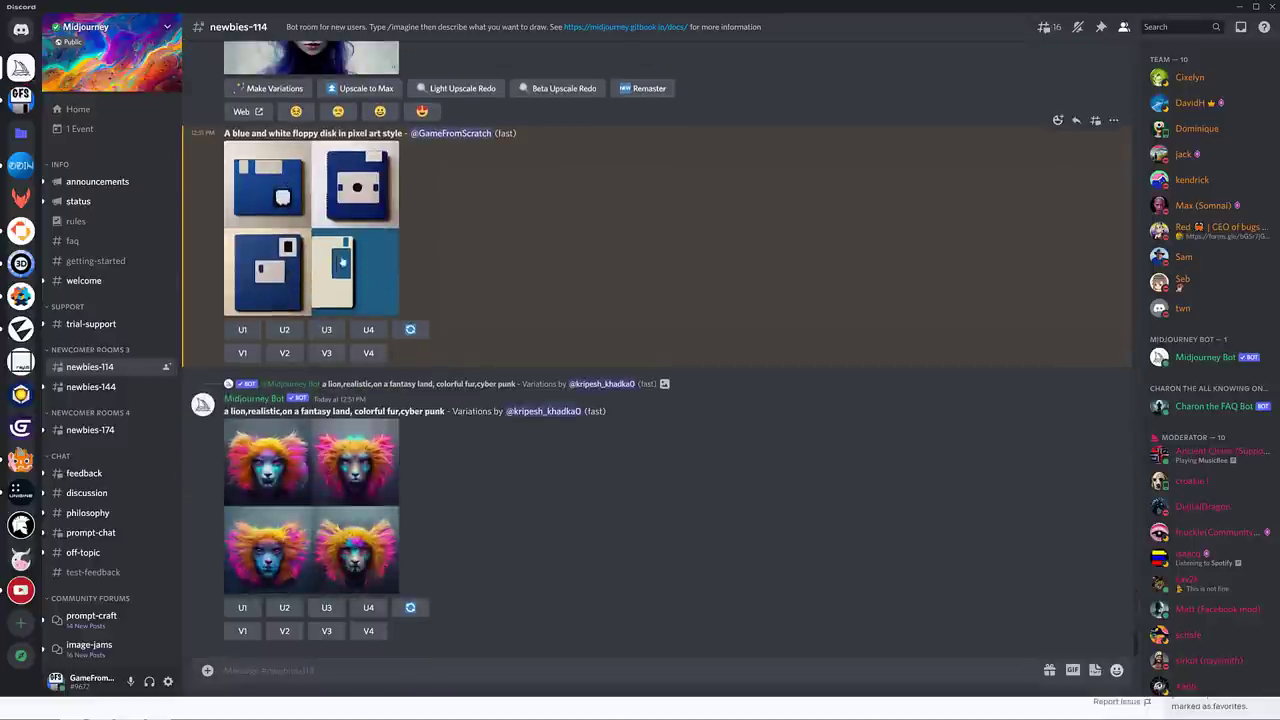
key("alt+Tab")
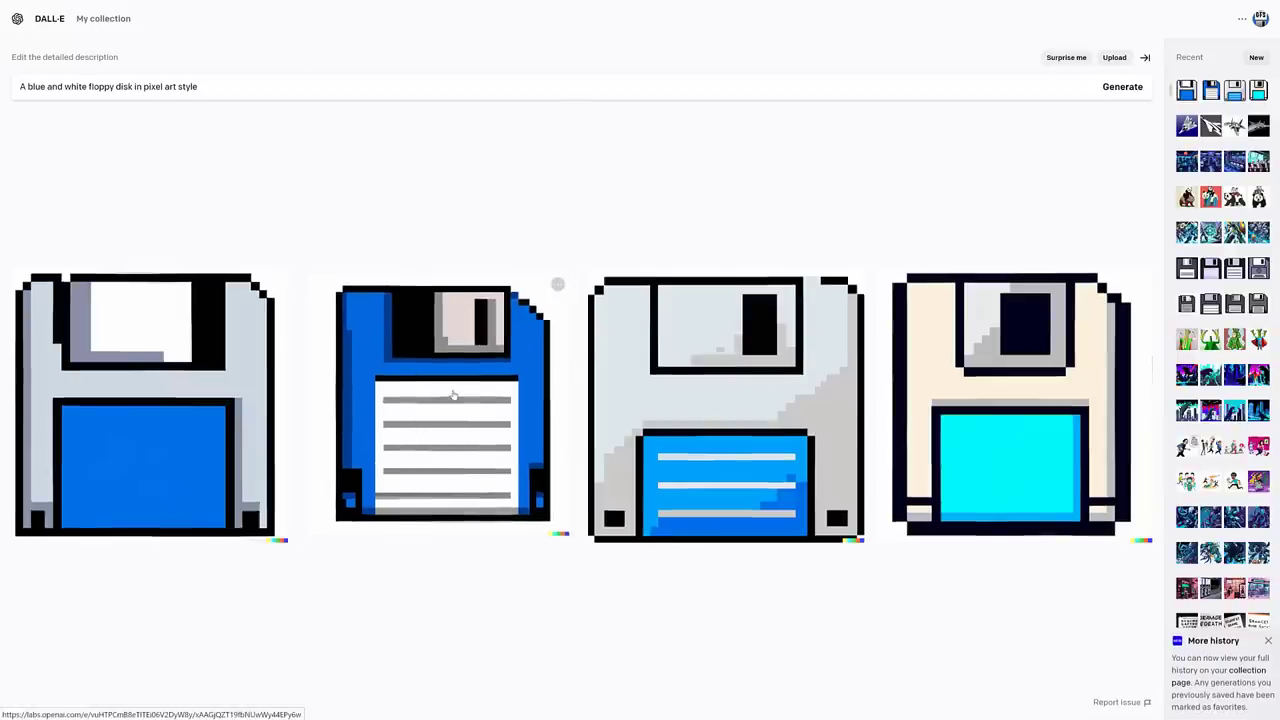
Step: View DreamStudio's four blue and white pixel-art floppy-disk renders for comparison
key("alt+Tab")
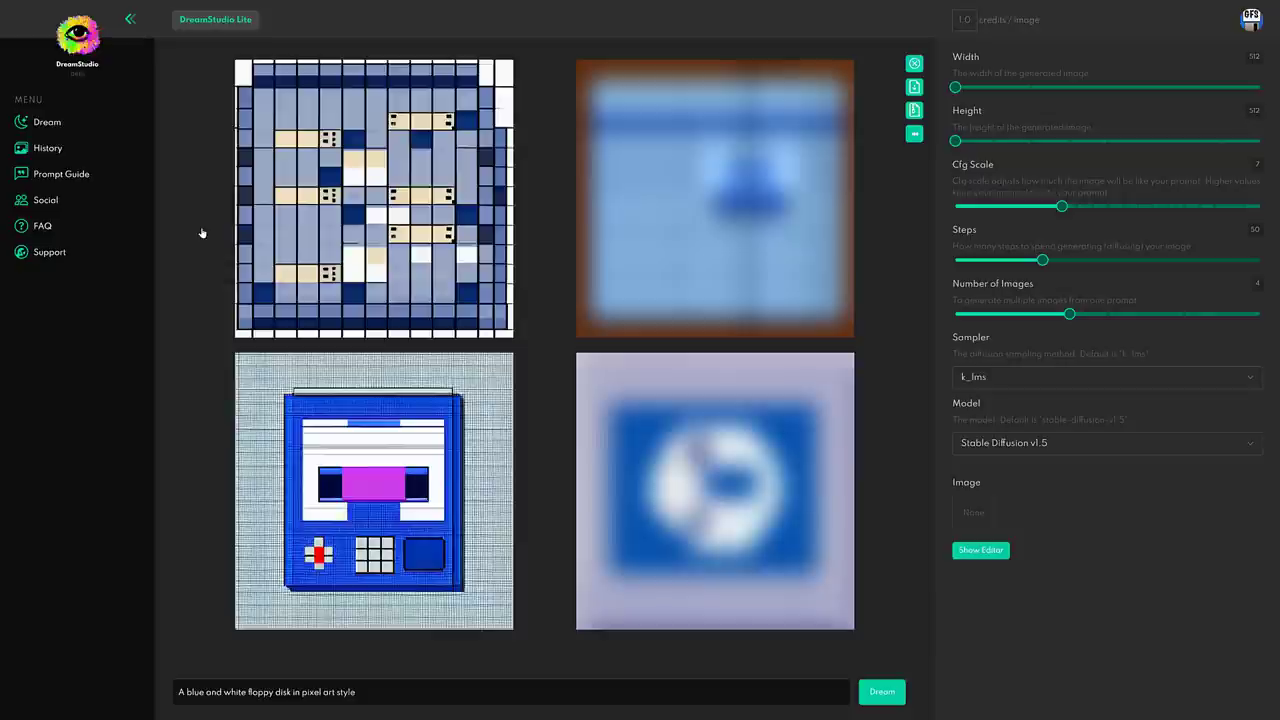
key("alt+Tab")
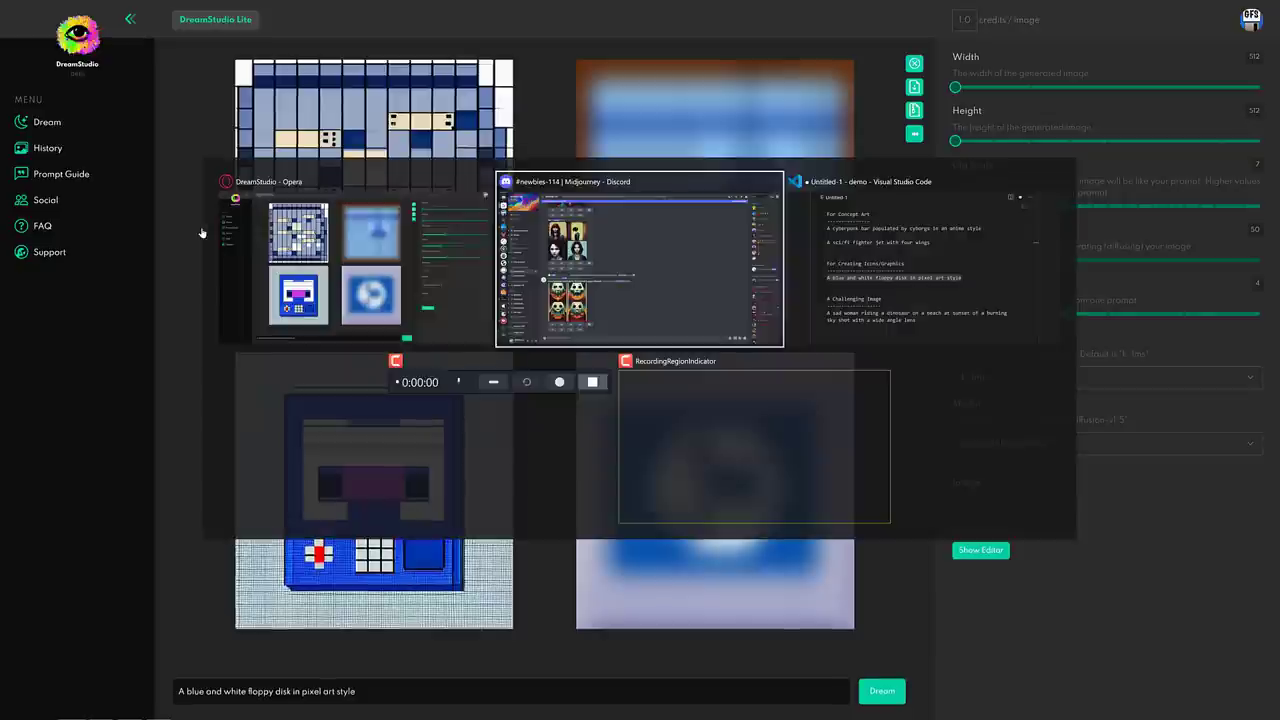
Step: Copy the sad-woman-riding-a-dinosaur-on-a-beach prompt lines from the VS Code notes into DreamStudio's window
key("alt+Tab")
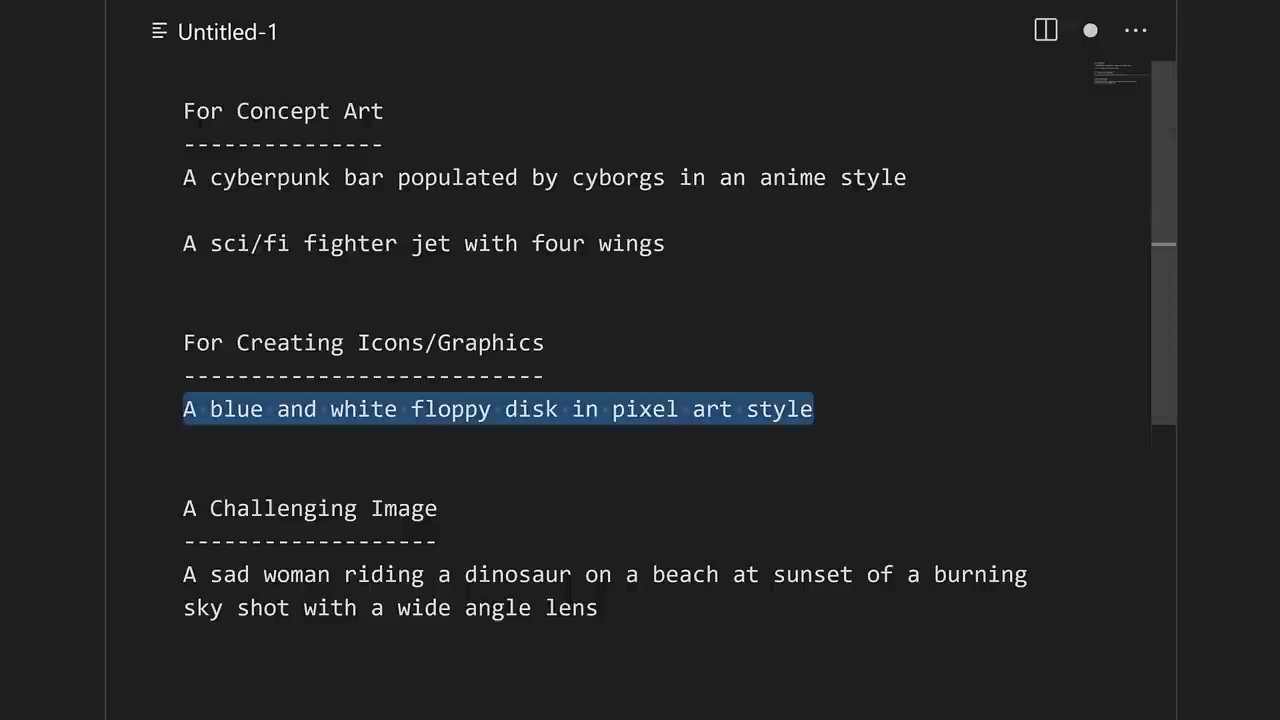
left_click_drag(598, 608, 183, 574)
key("ctrl+c")
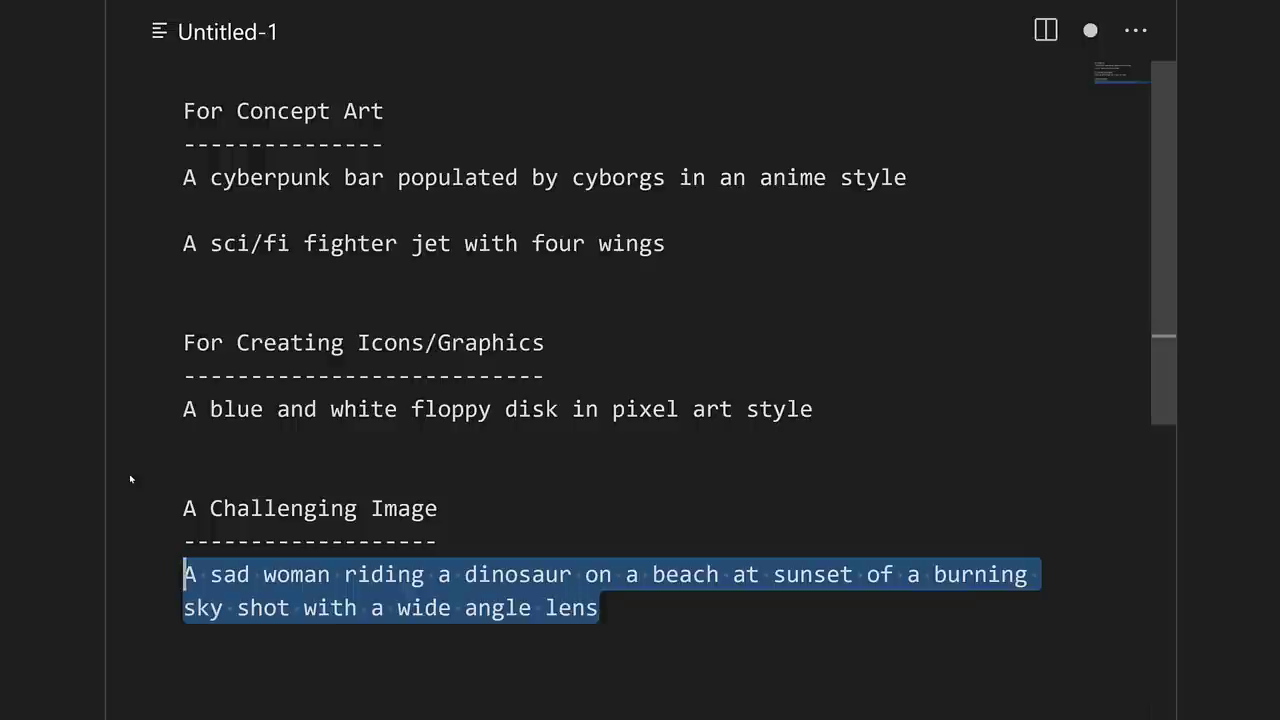
key("alt+Tab")
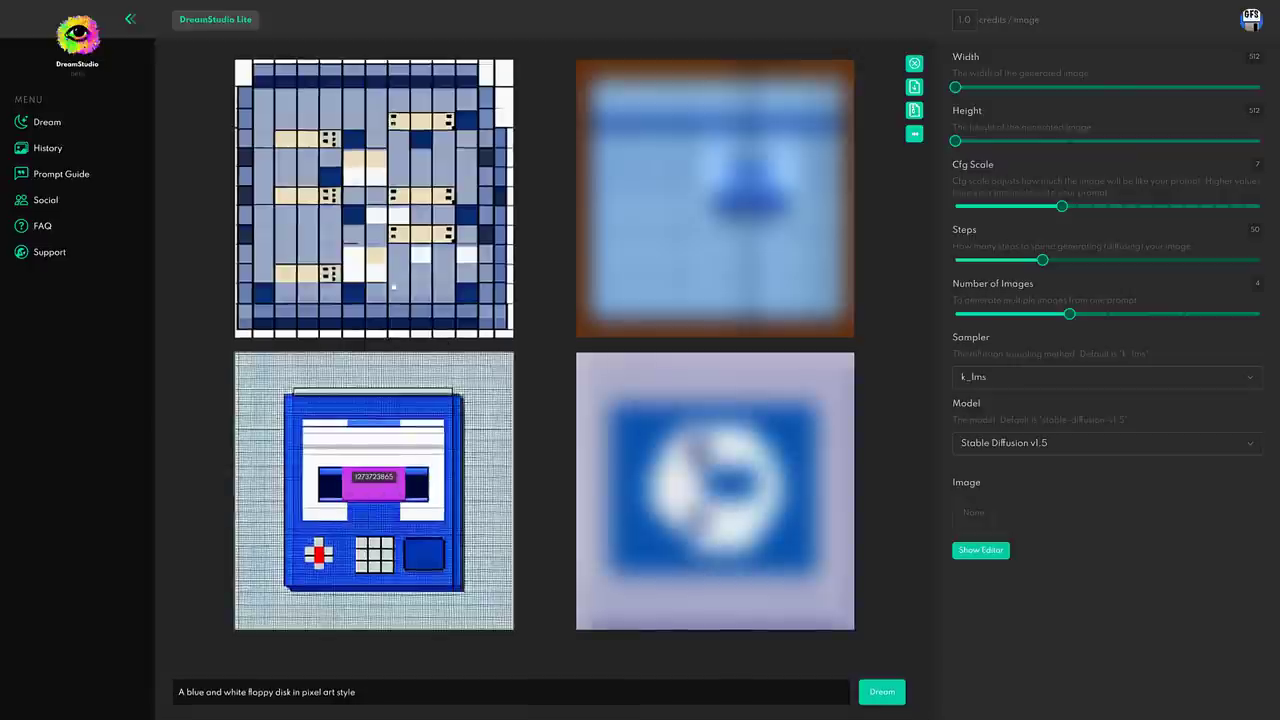
Step: Collapse DreamStudio's menu, replace the floppy-disk prompt with the dinosaur prompt, and generate
left_click(130, 19)
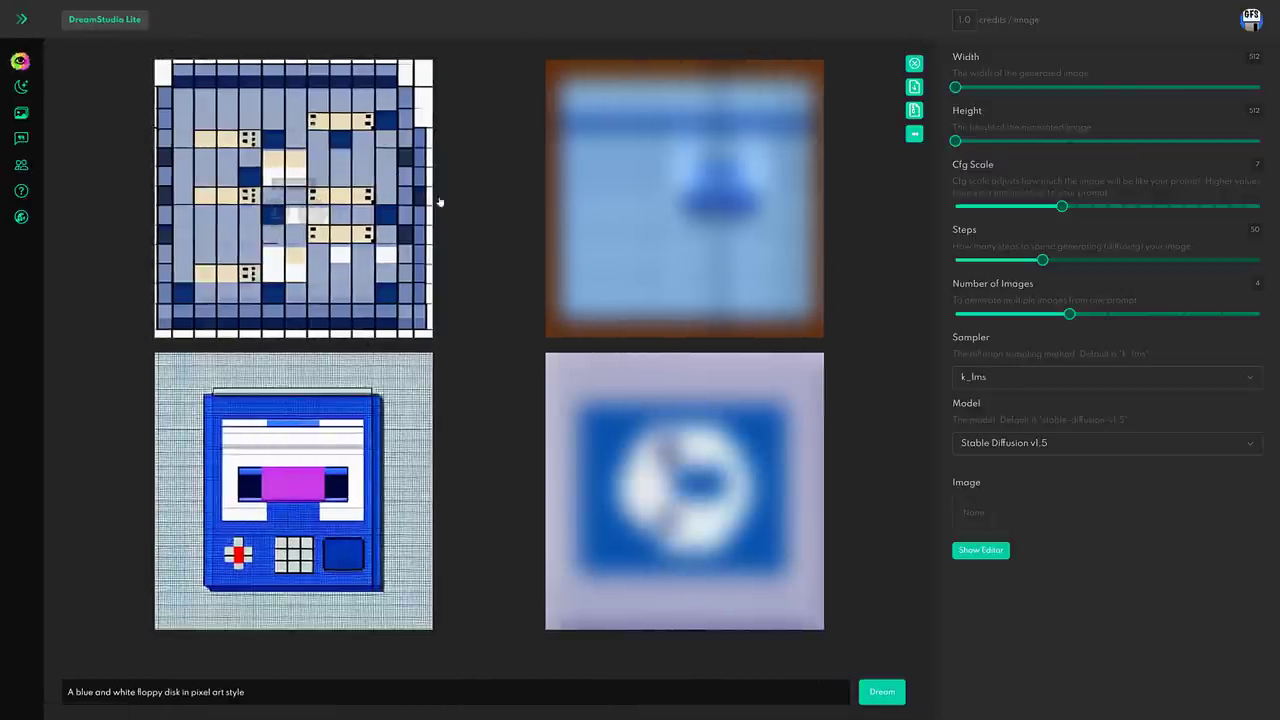
left_click(466, 688)
key("ctrl+a")
key("ctrl+v")
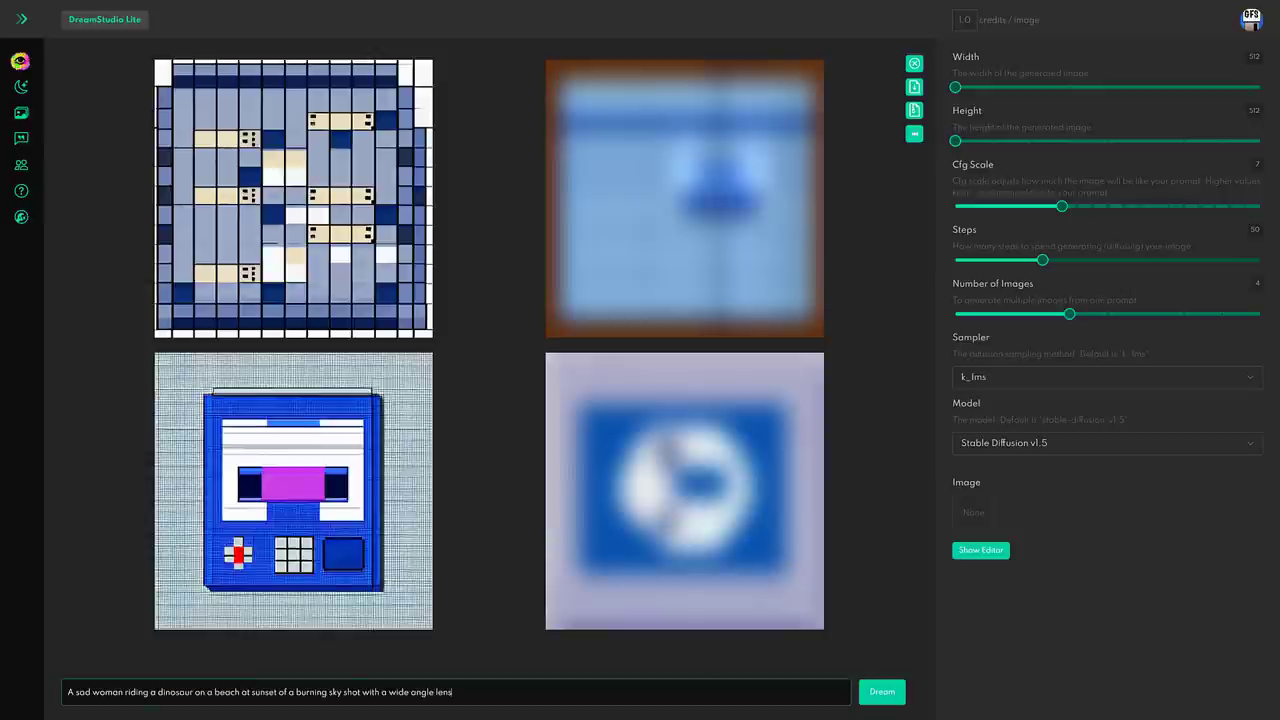
left_click(881, 692)
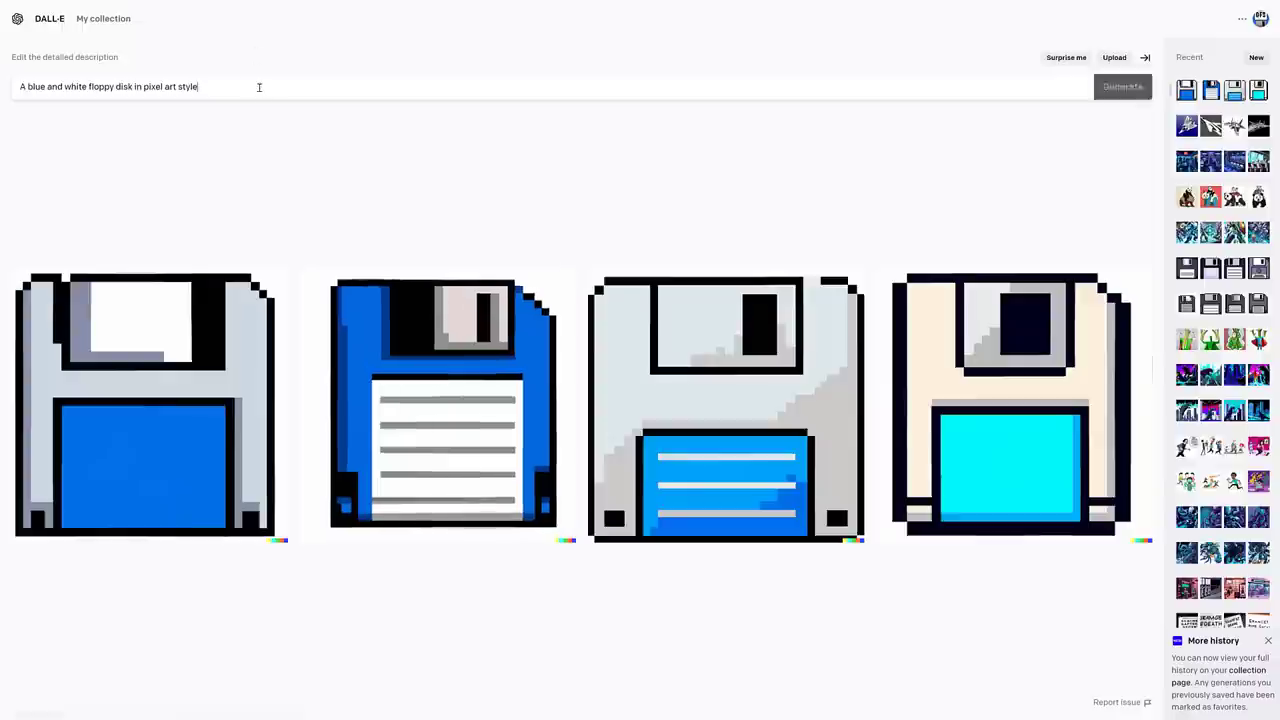
Step: Replace DALL·E's floppy-disk prompt with the dinosaur-on-a-beach prompt and generate
key("ctrl+a")
key("ctrl+v")
left_click(1122, 88)
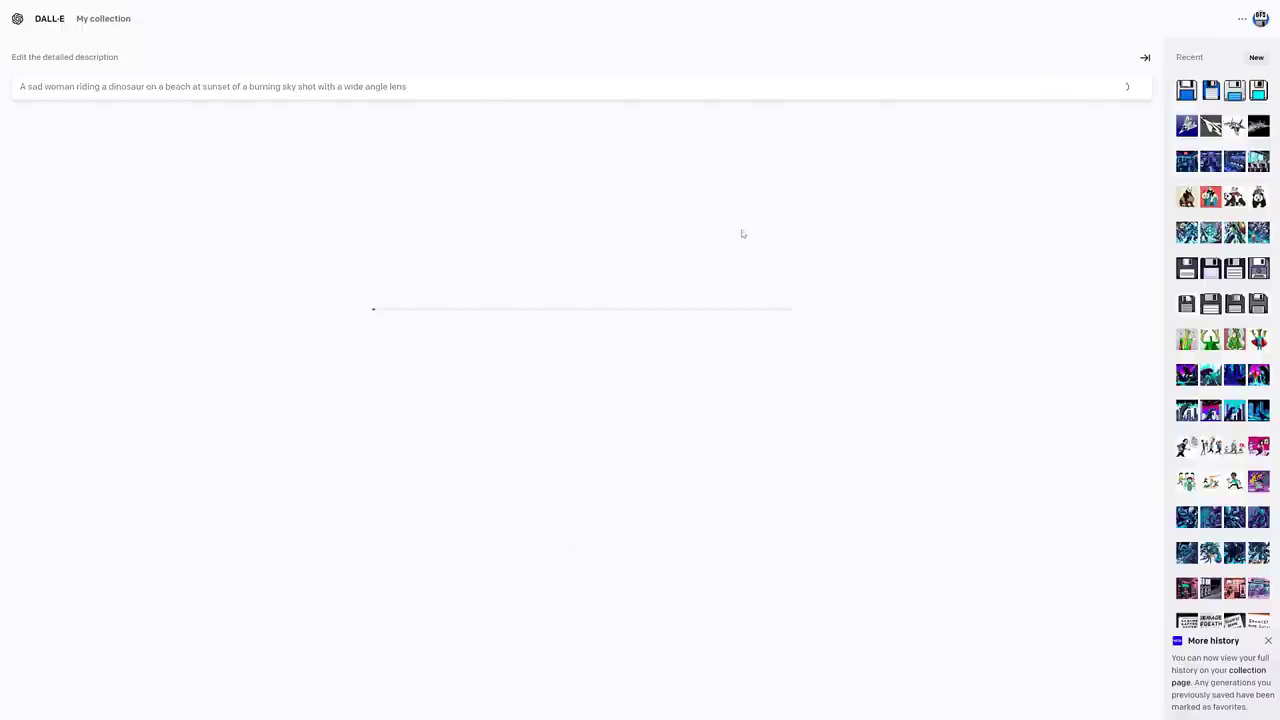
key("alt+Tab")
key("alt+Tab")
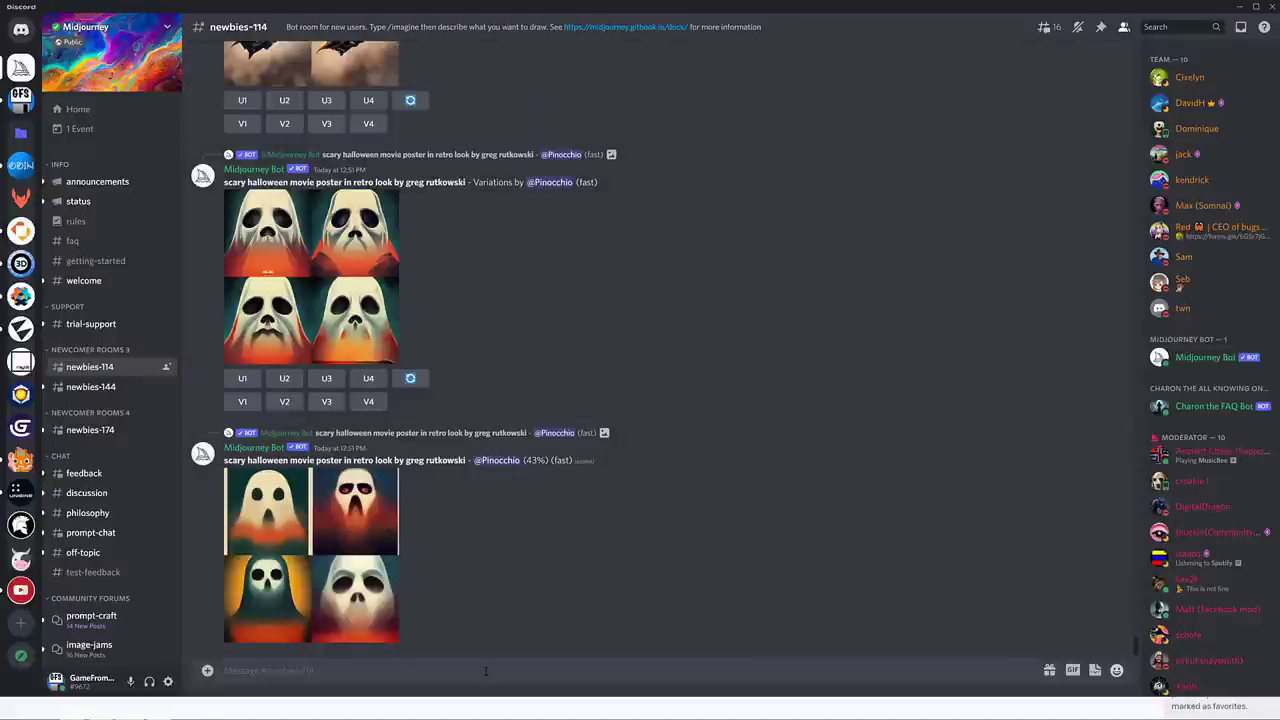
Step: Send the dinosaur-on-a-beach prompt to Midjourney via /imagine, then return to DALL·E's four finished images
type("/imagi")
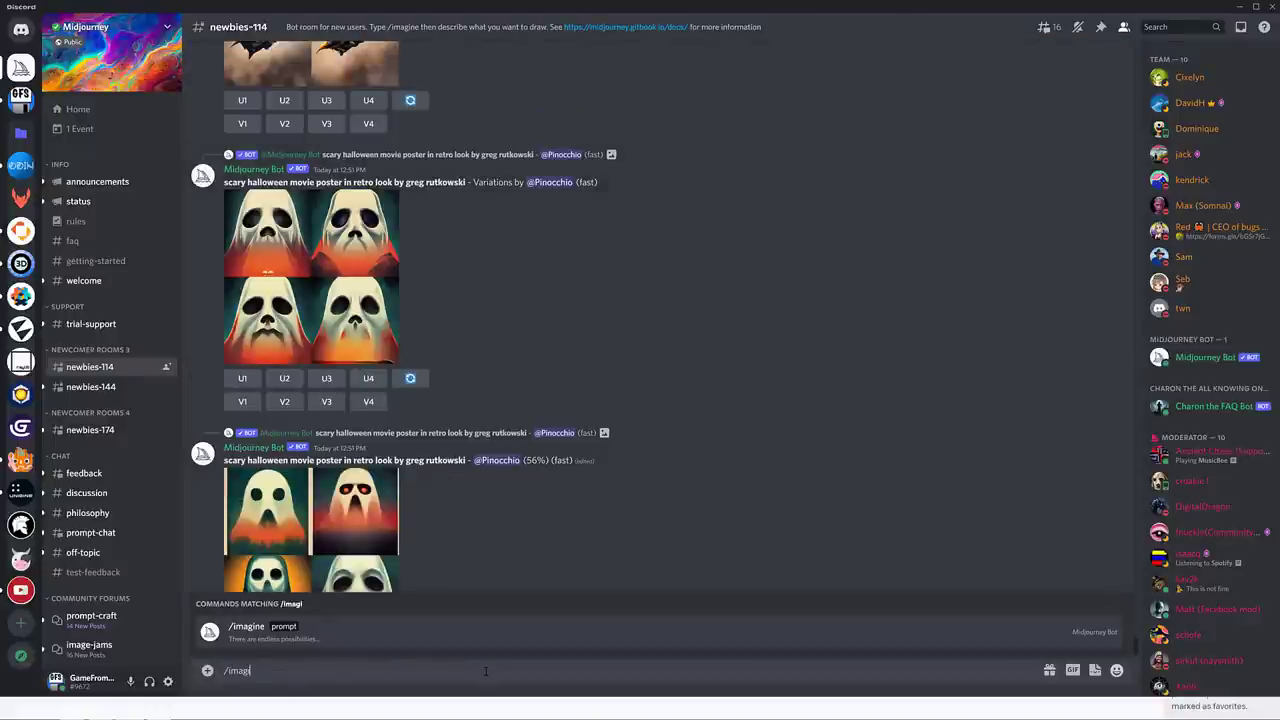
key("Tab")
key("ctrl+v")
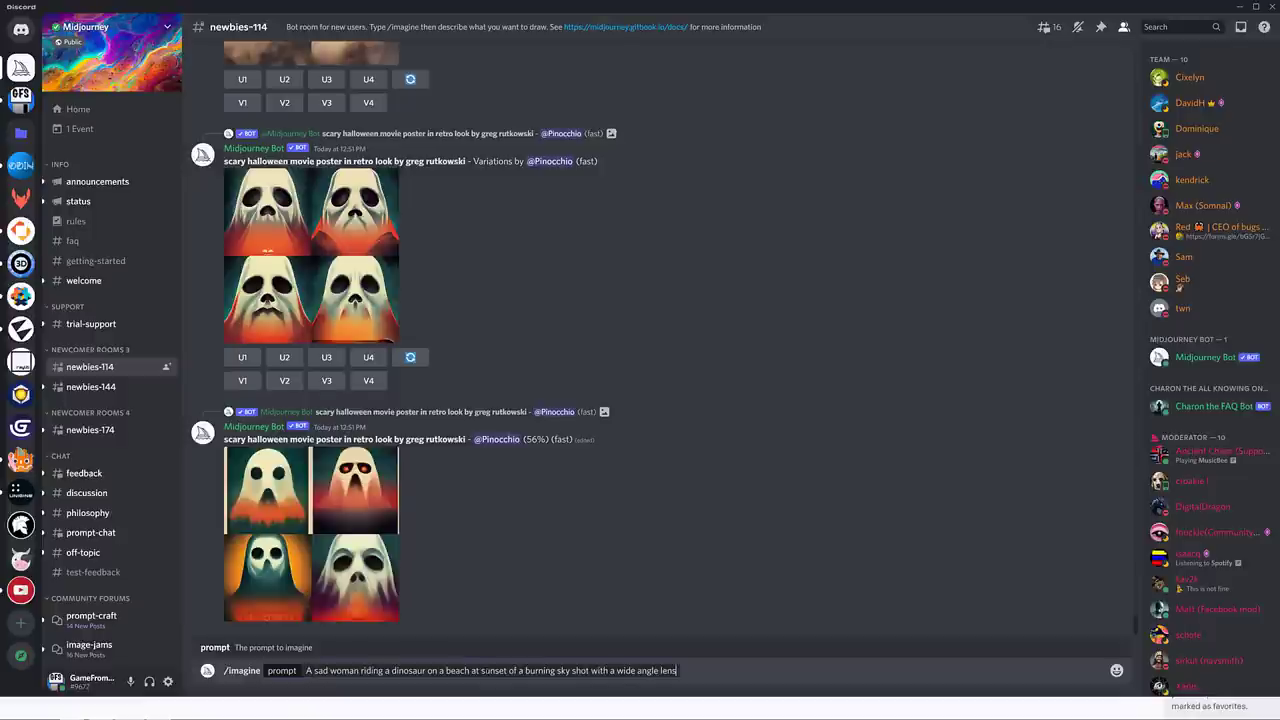
key("Return")
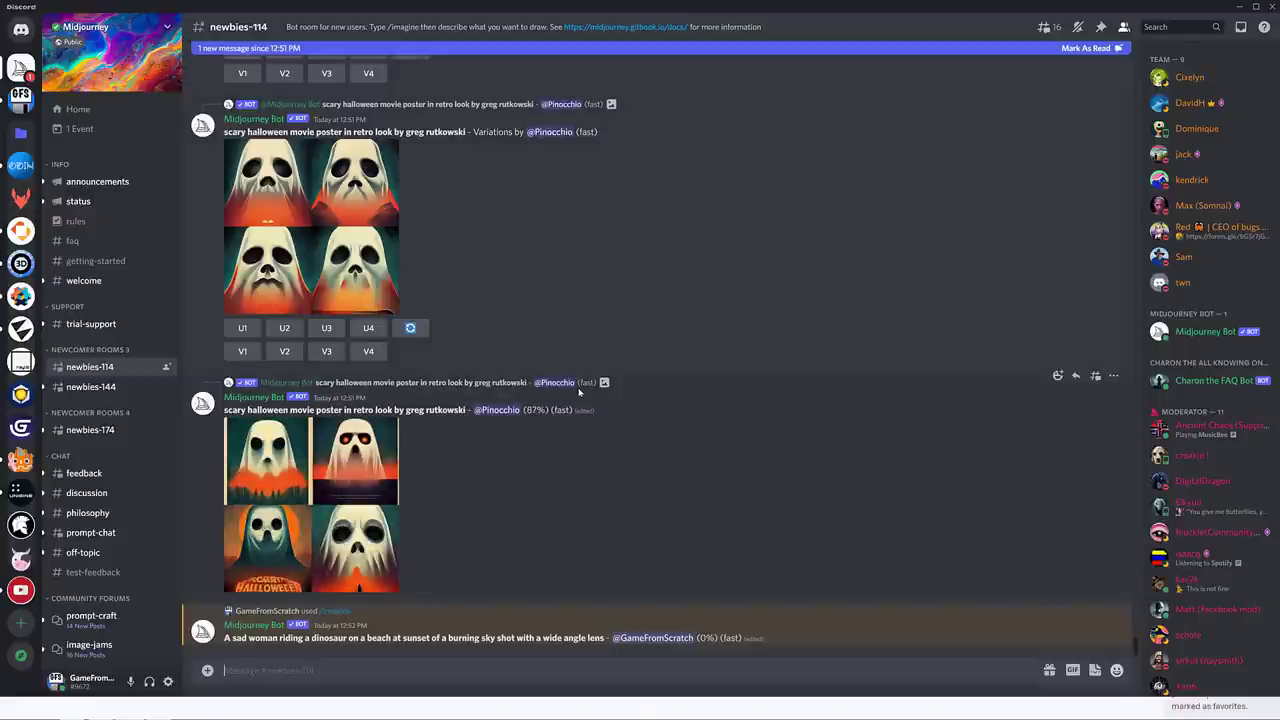
key("alt+Tab")
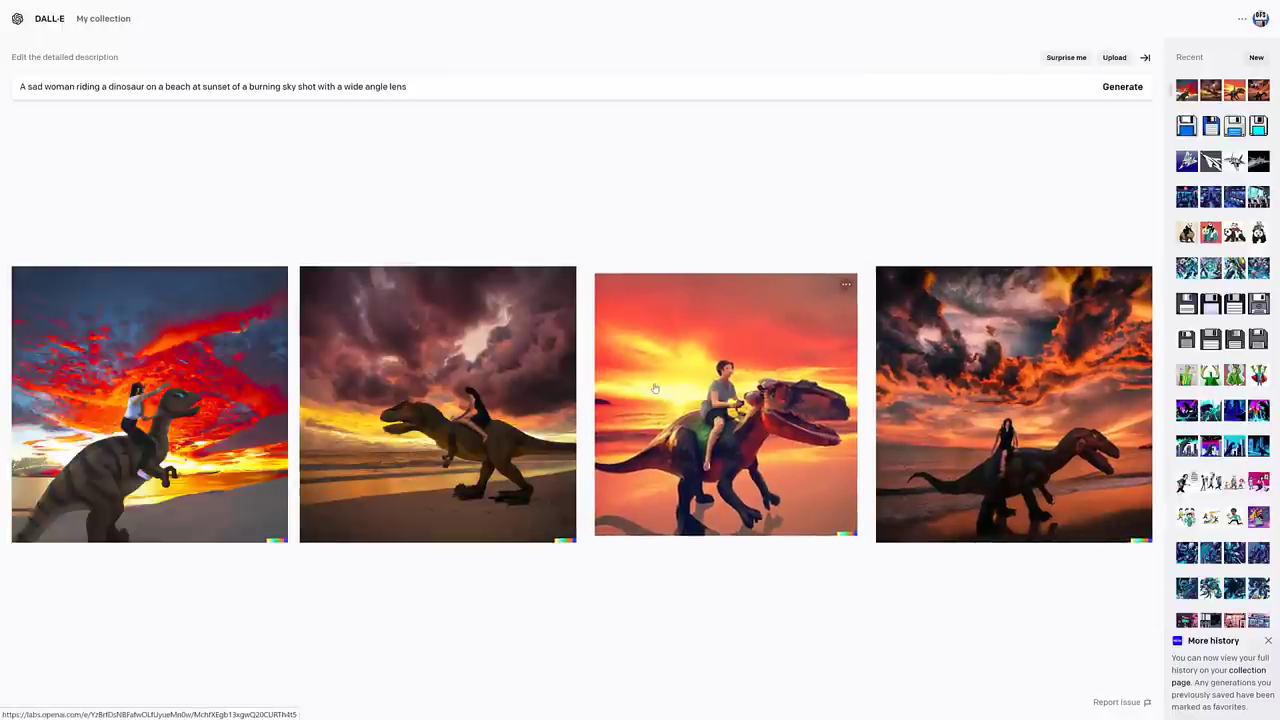
Step: Open DALL·E's fourth sad-woman-riding-a-dinosaur image in its own detail view
left_click(988, 452)
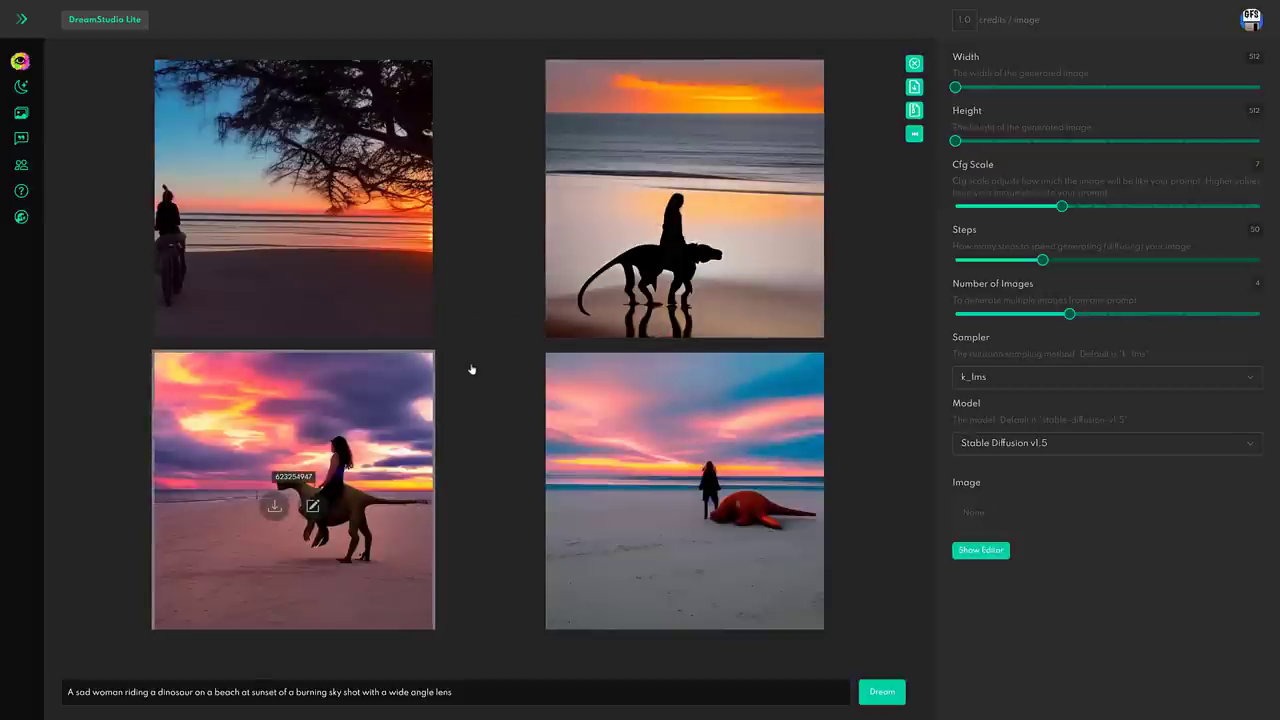
Step: Enlarge the bottom-left DreamStudio dinosaur image, open the History page, then return to Discord
left_click(334, 487)
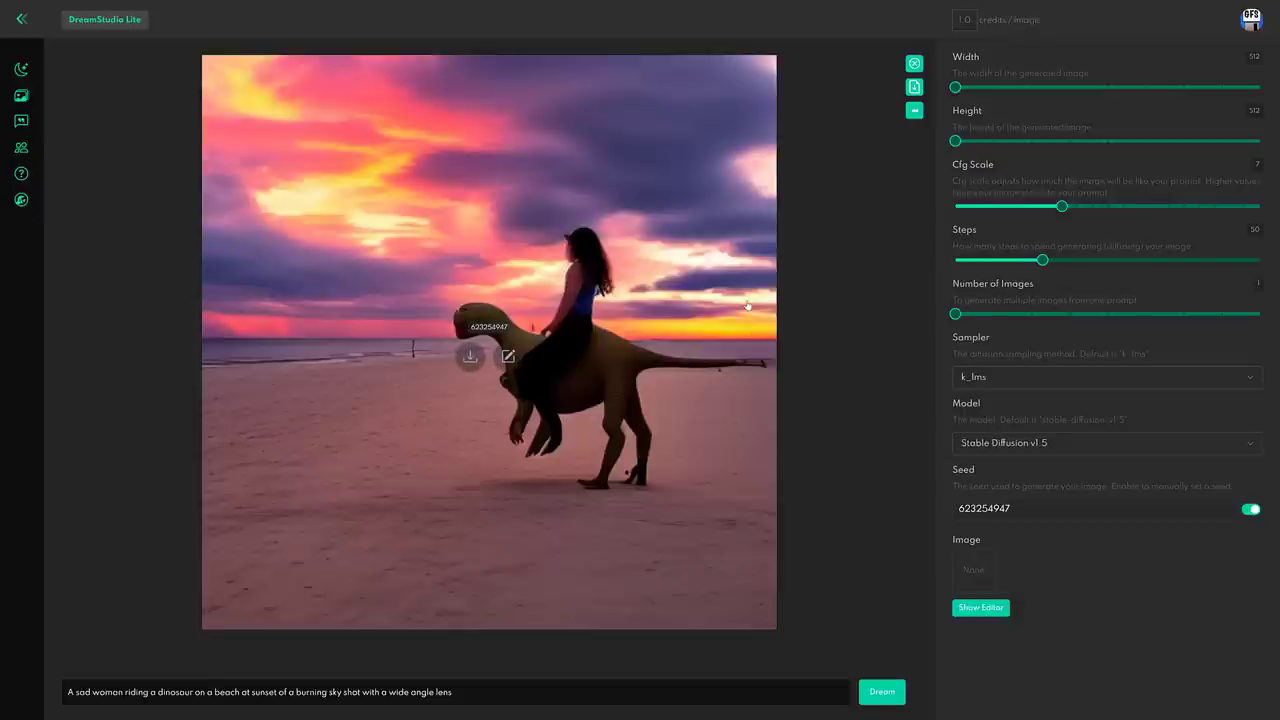
left_click(913, 63)
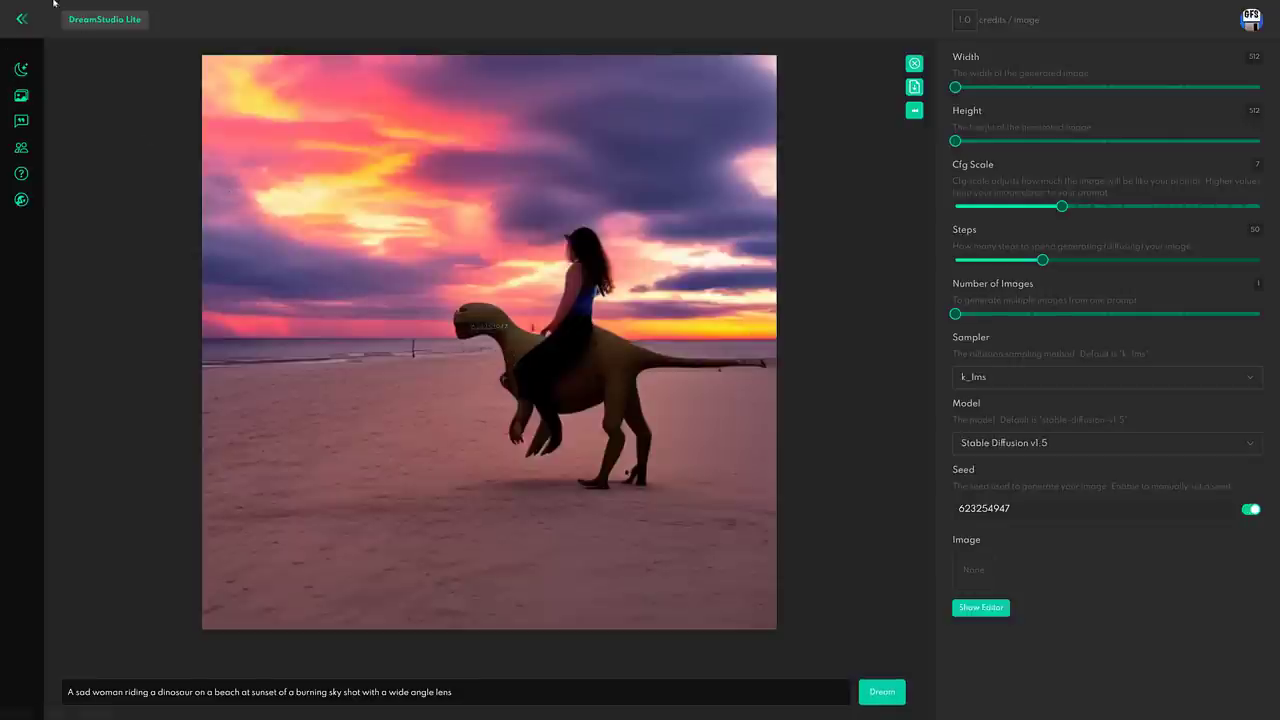
left_click(22, 18)
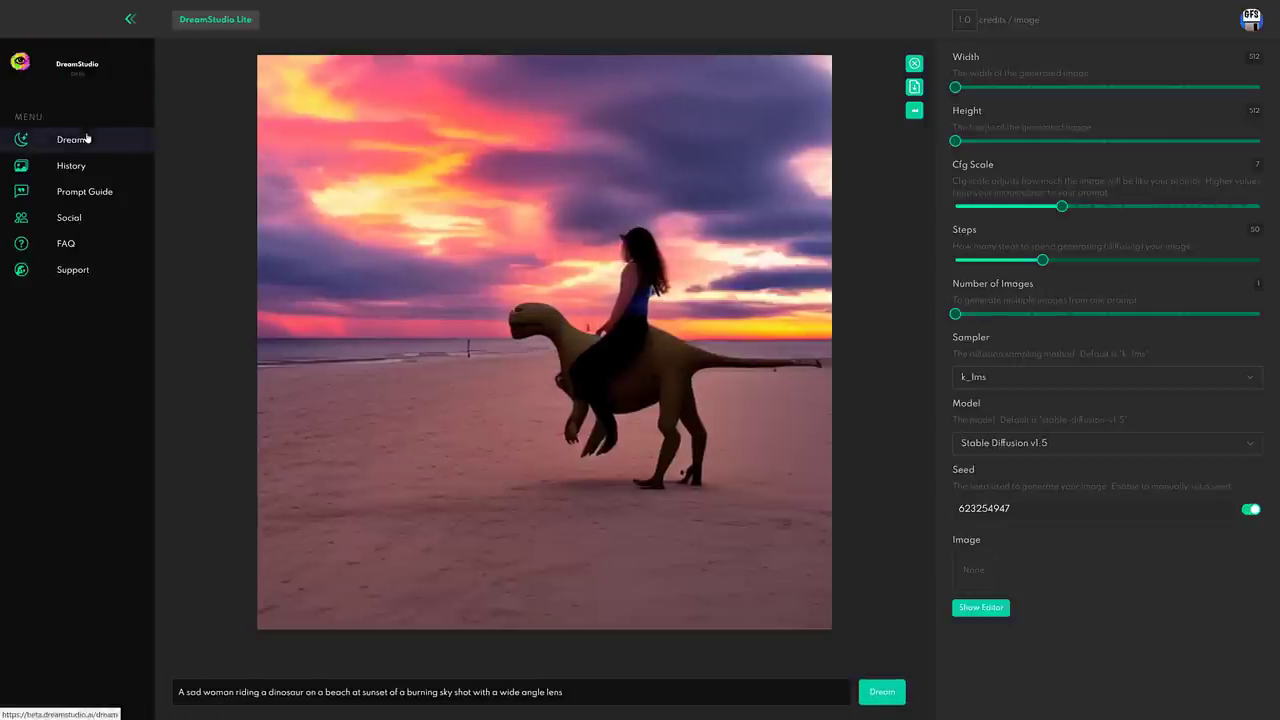
left_click(71, 166)
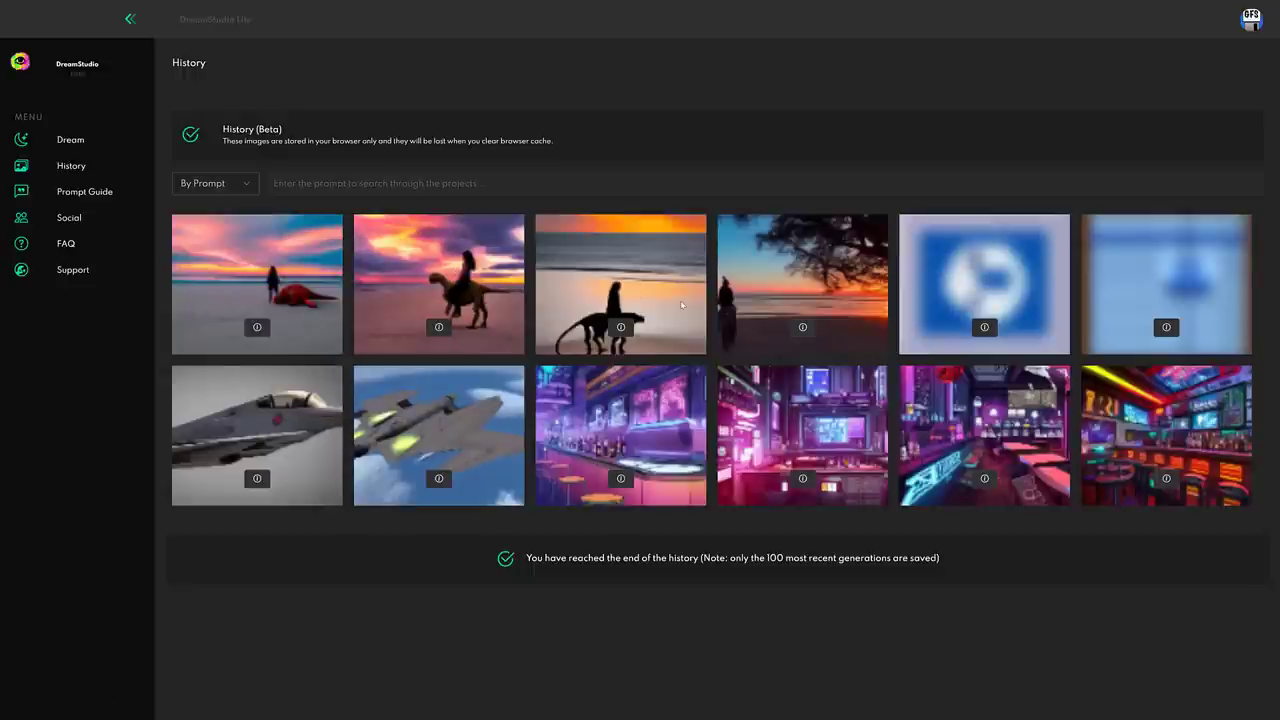
key("alt+Tab")
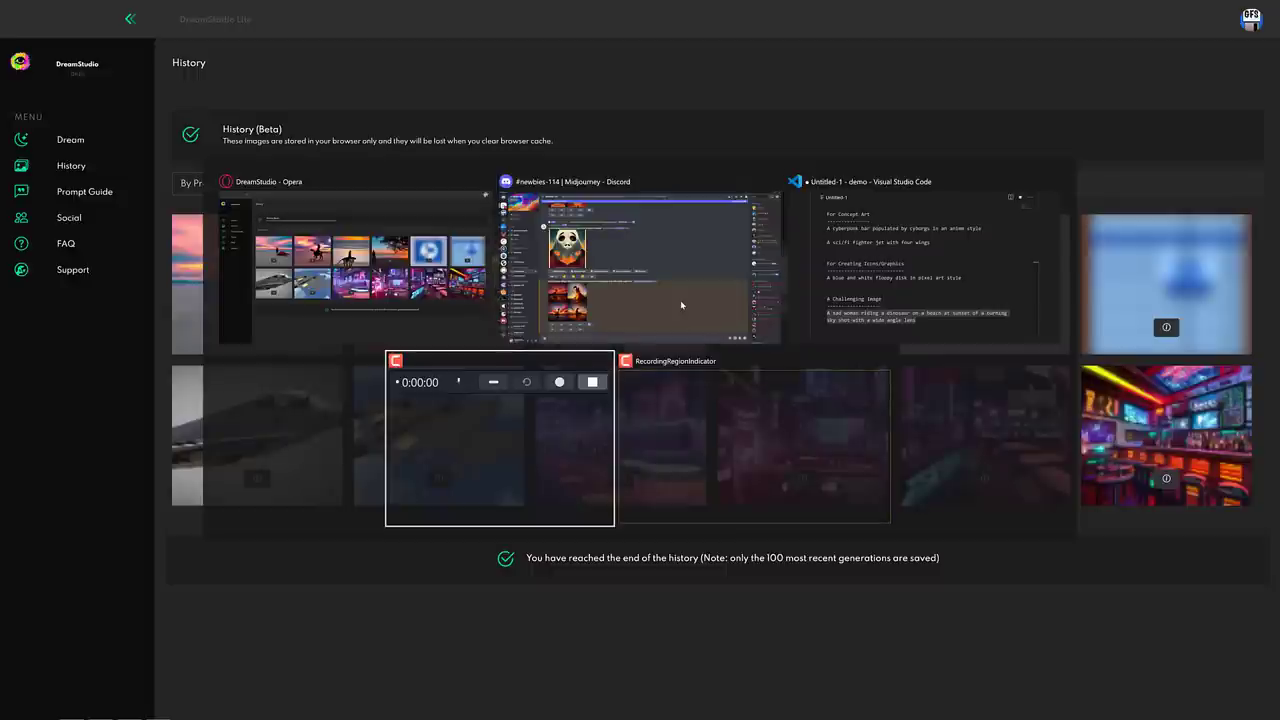
key("alt+Tab")
key("alt+Tab")
key("alt+Tab")
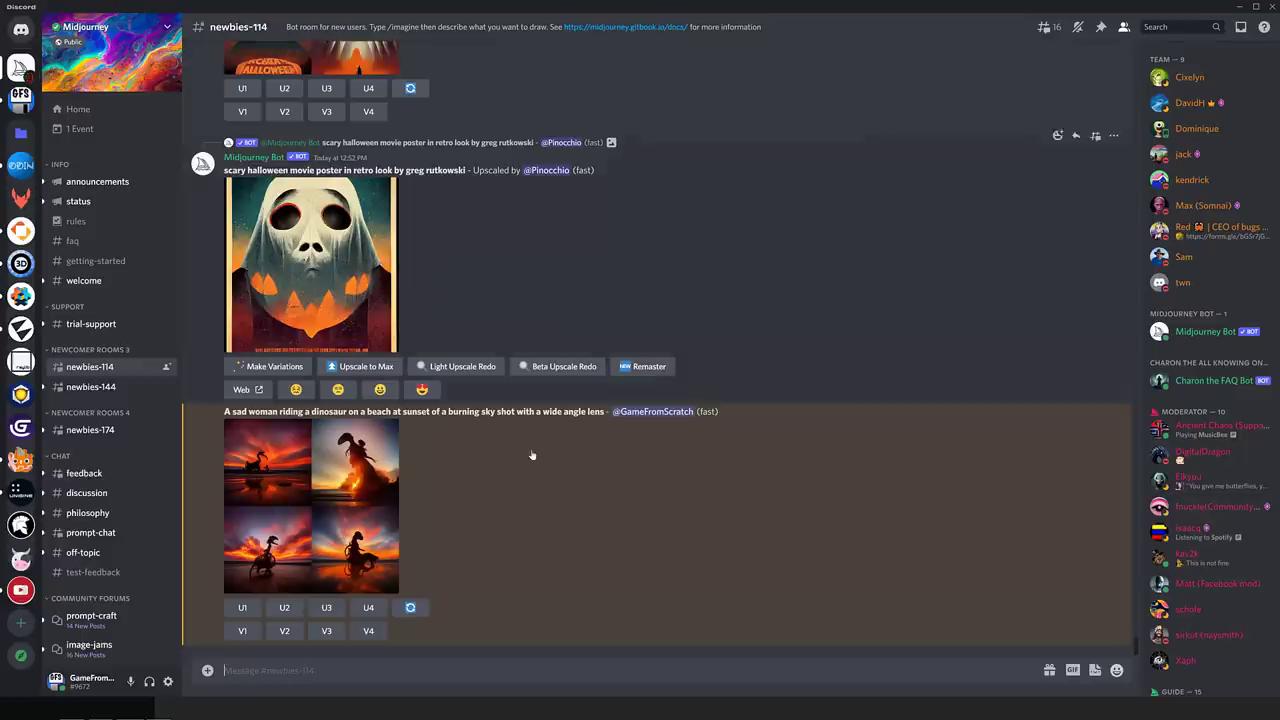
Step: Preview Midjourney's dinosaur grid enlarged, close it, then bring up the DALL·E 2 homepage in Opera
left_click(341, 482)
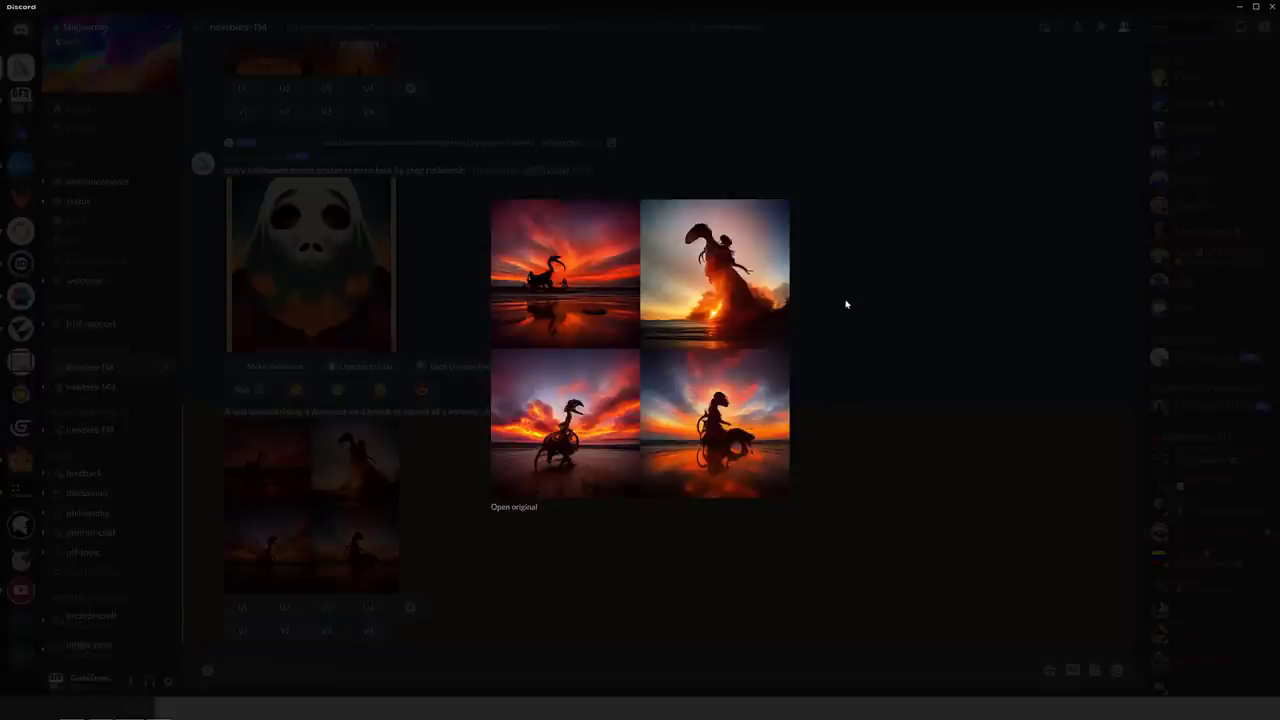
key("alt+Tab")
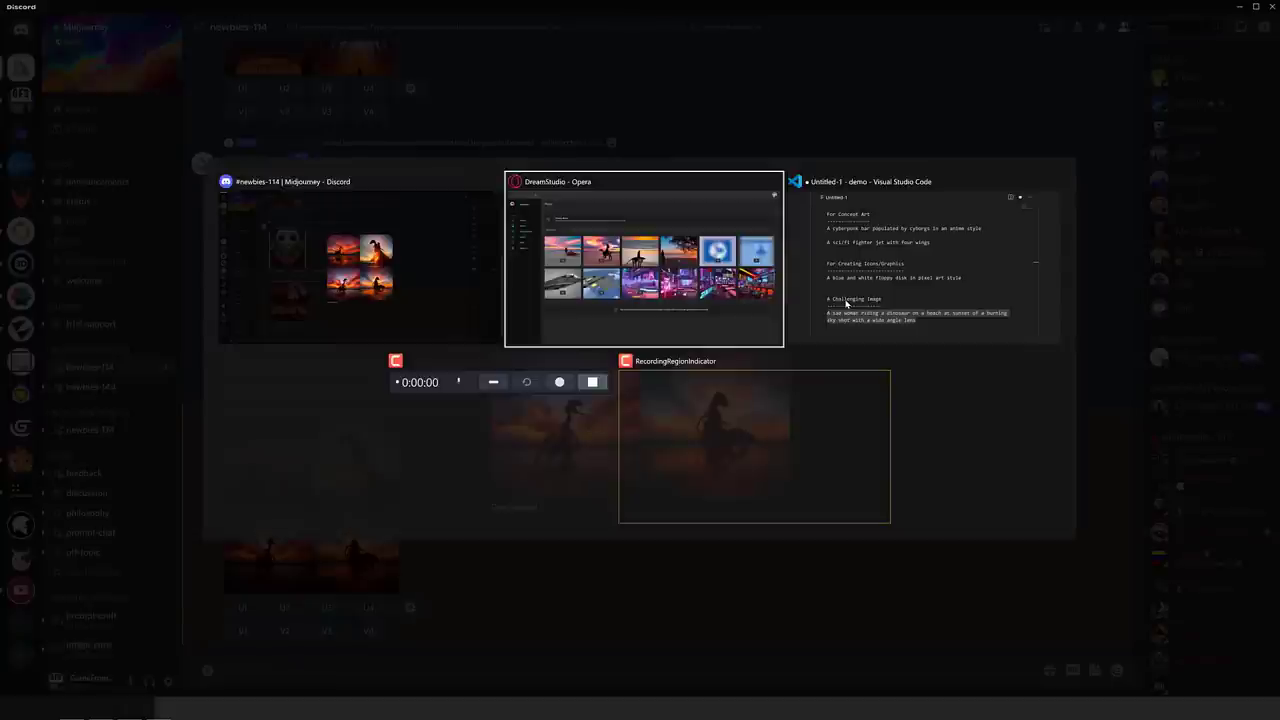
key("Tab")
key("Tab")
key("Tab")
key("Tab")
key("Tab")
key("alt+Tab")
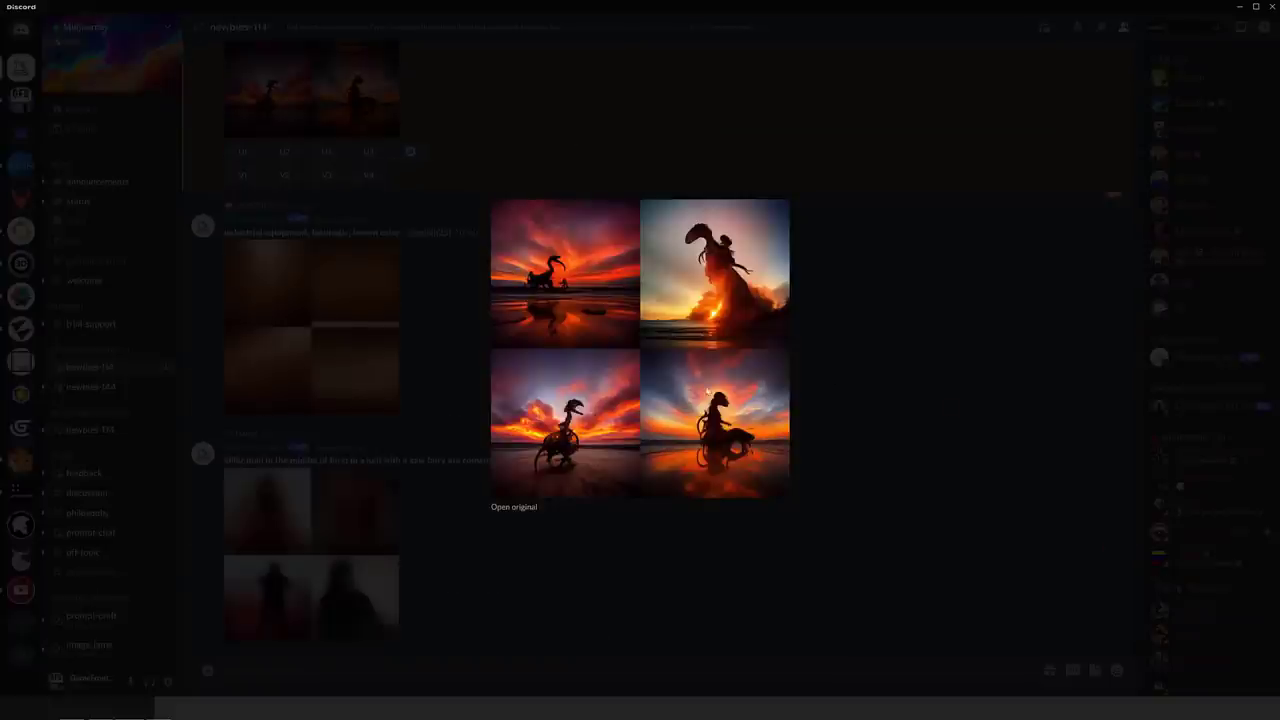
left_click(890, 306)
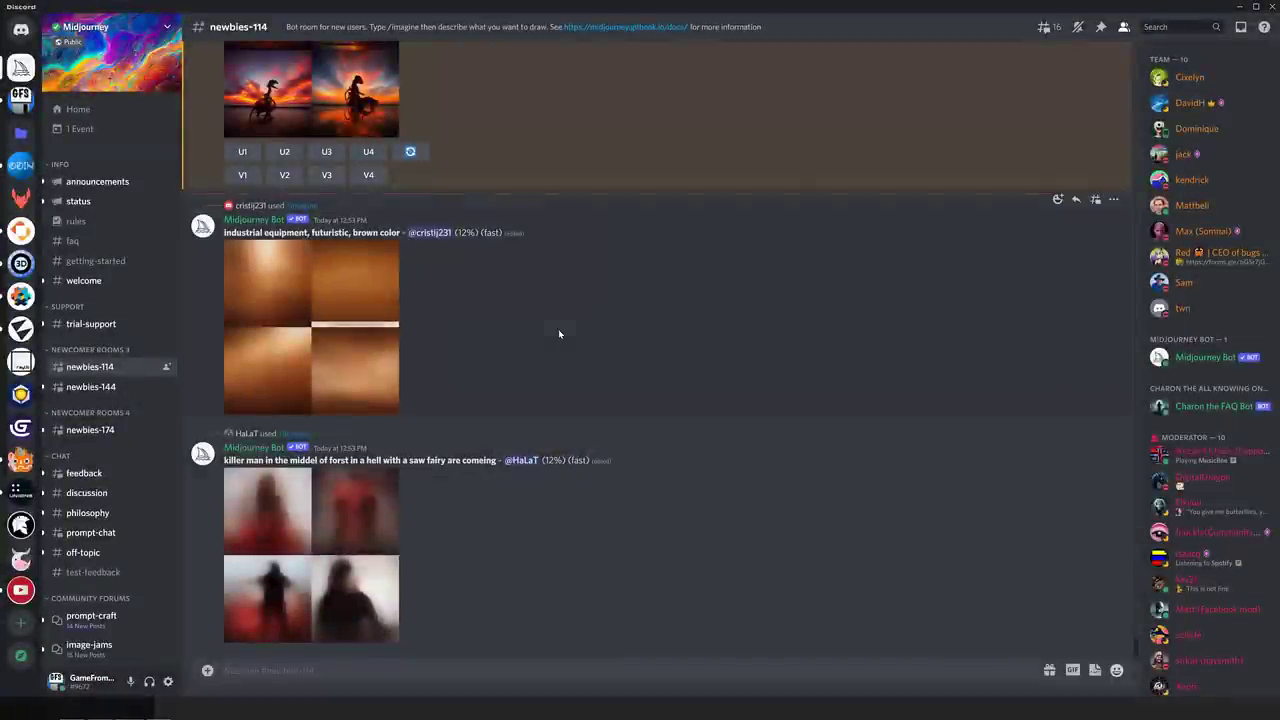
key("alt+Tab")
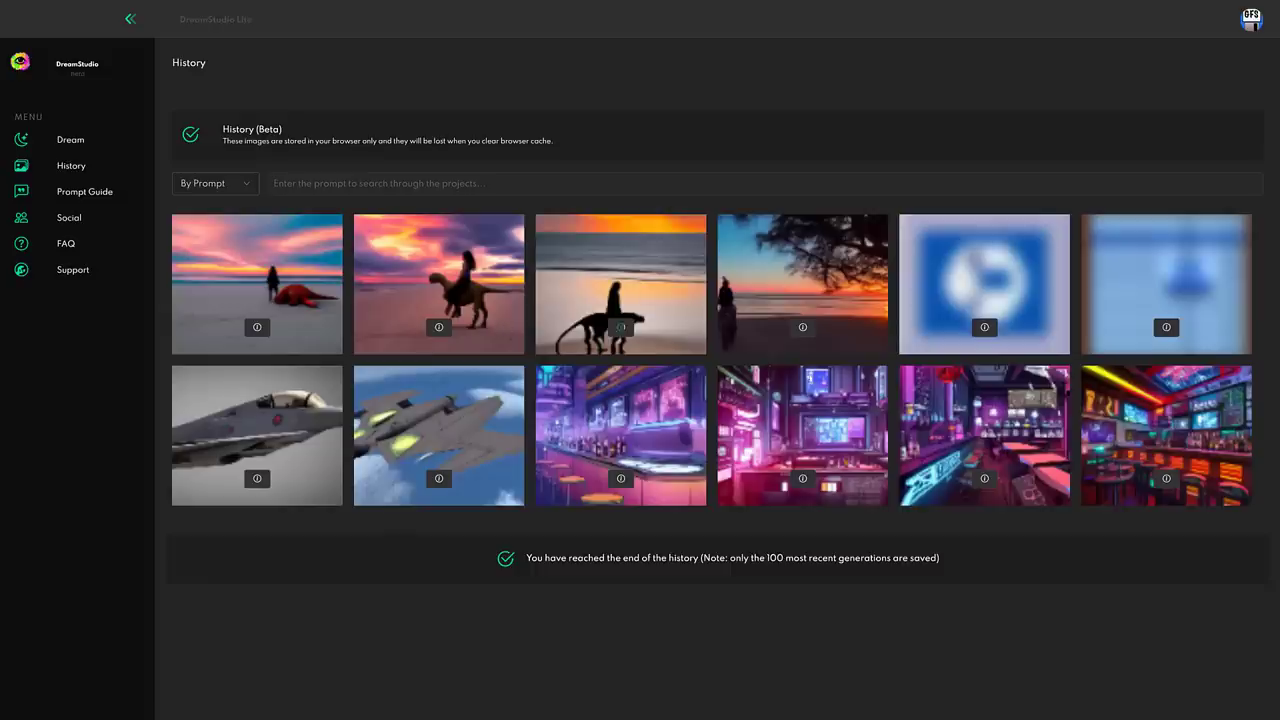
key("ctrl+Tab")
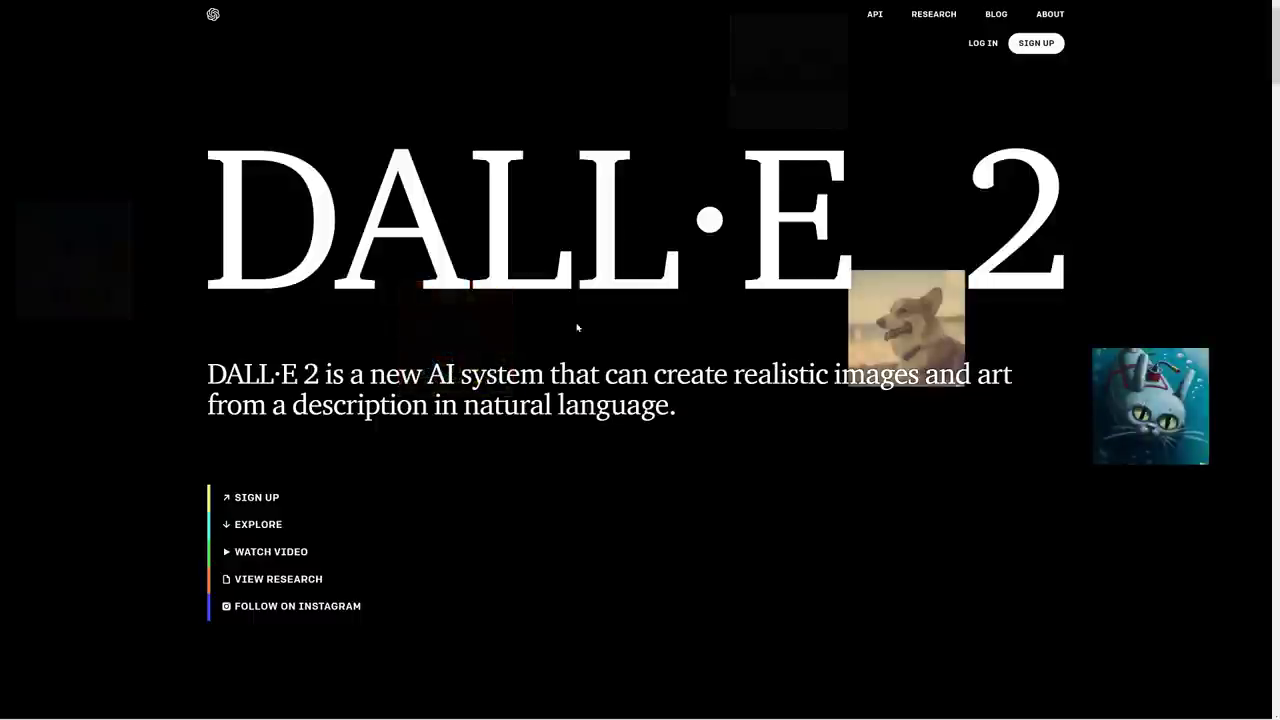
Step: Reopen the earlier 'A blue and white floppy disk in pixel art style' generation in DALL·E 2
key("ctrl+Tab")
key("ctrl+Tab")
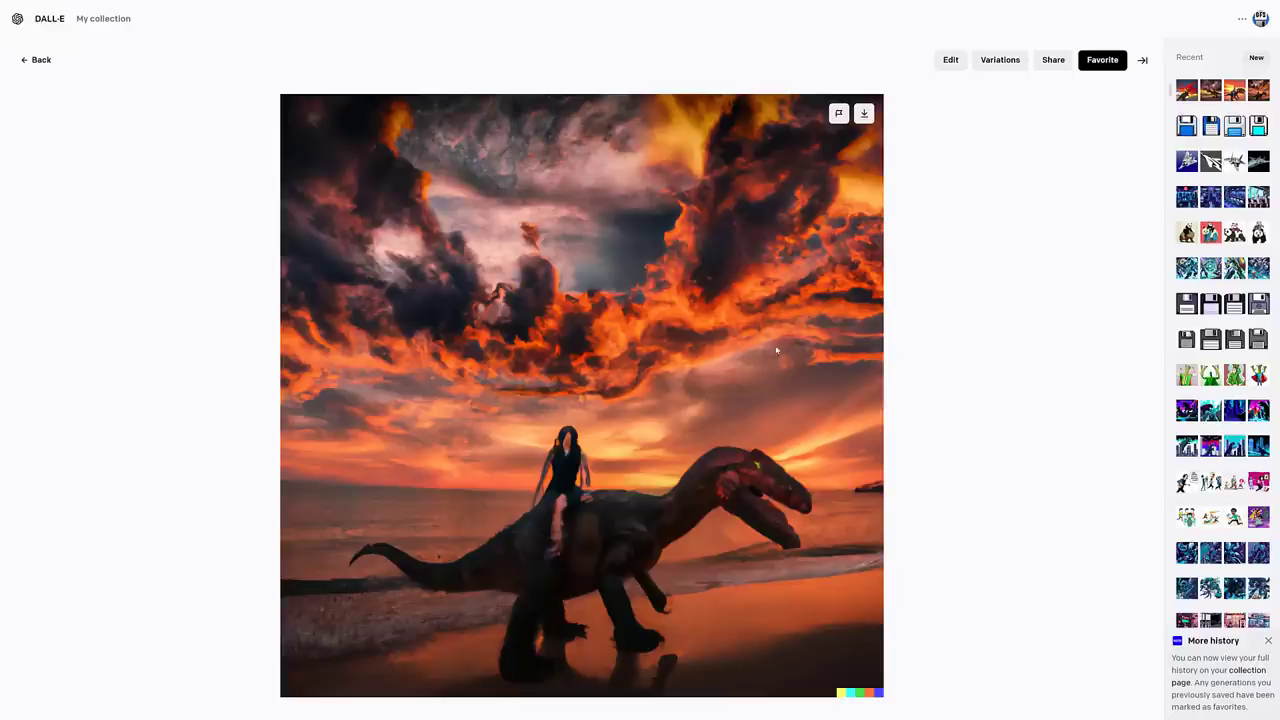
left_click(1206, 127)
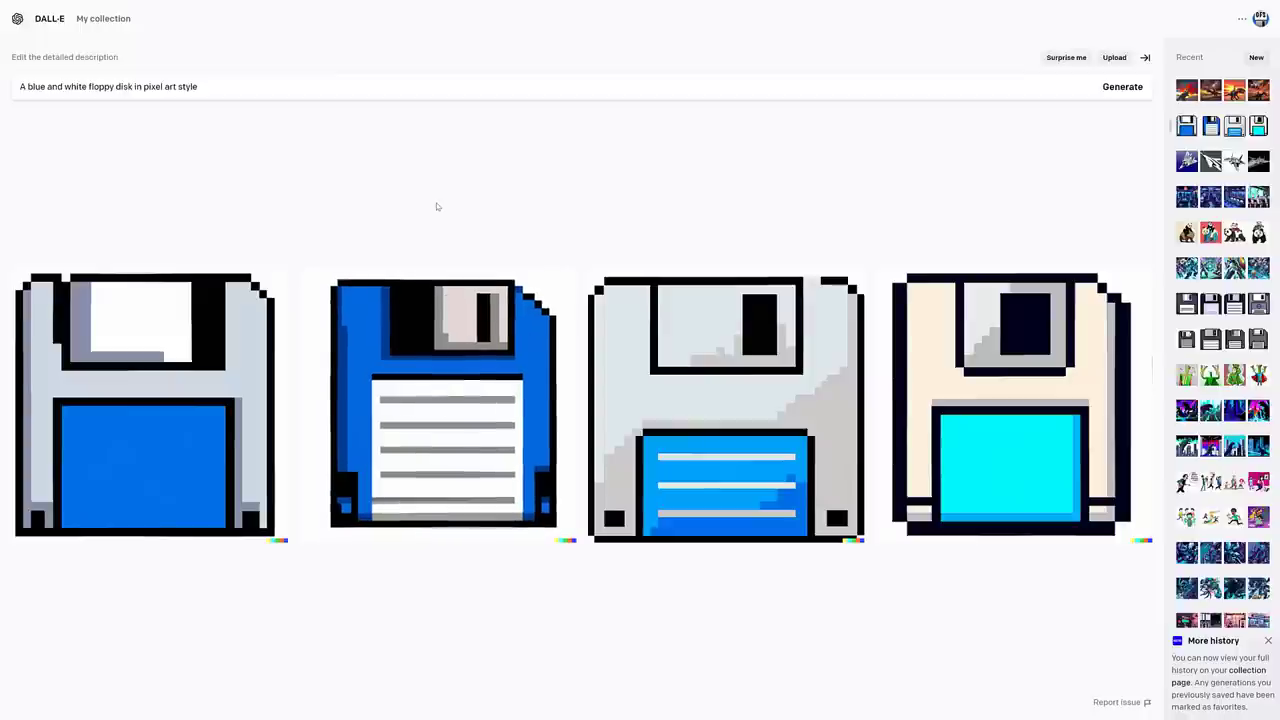
key("alt+Tab")
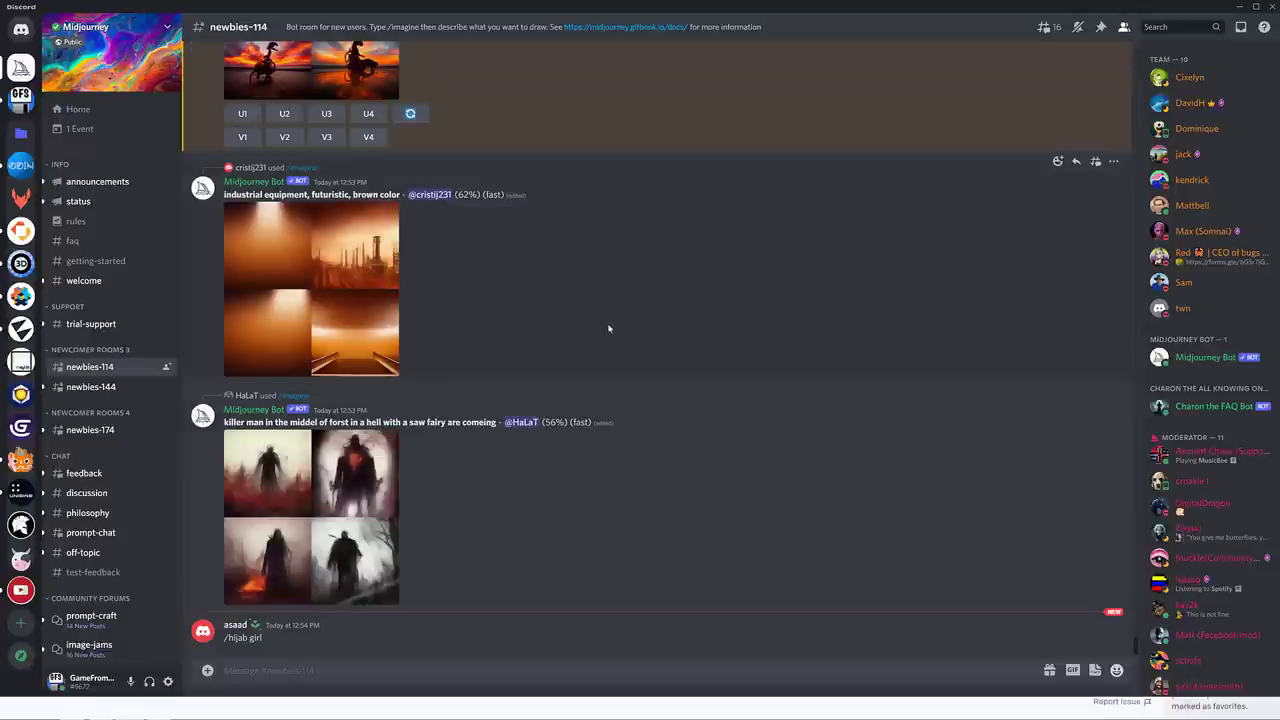
scroll(609, 327, "up", 10)
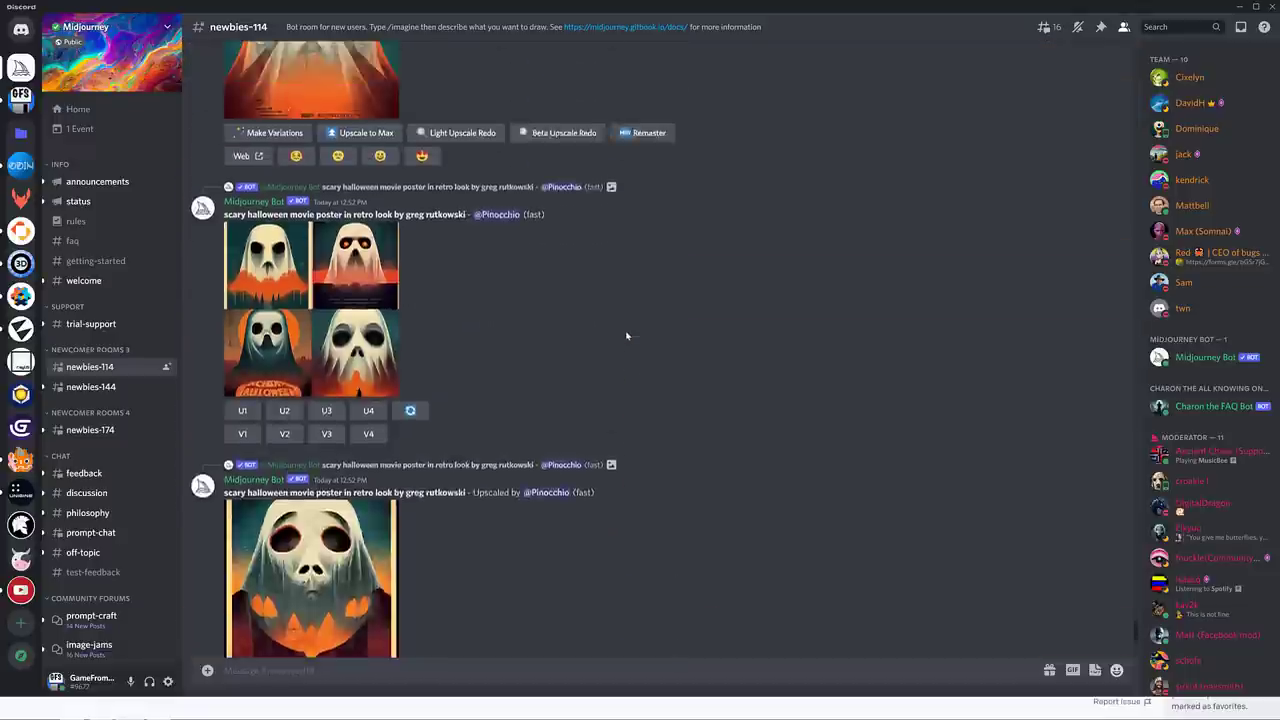
scroll(626, 335, "up", 10)
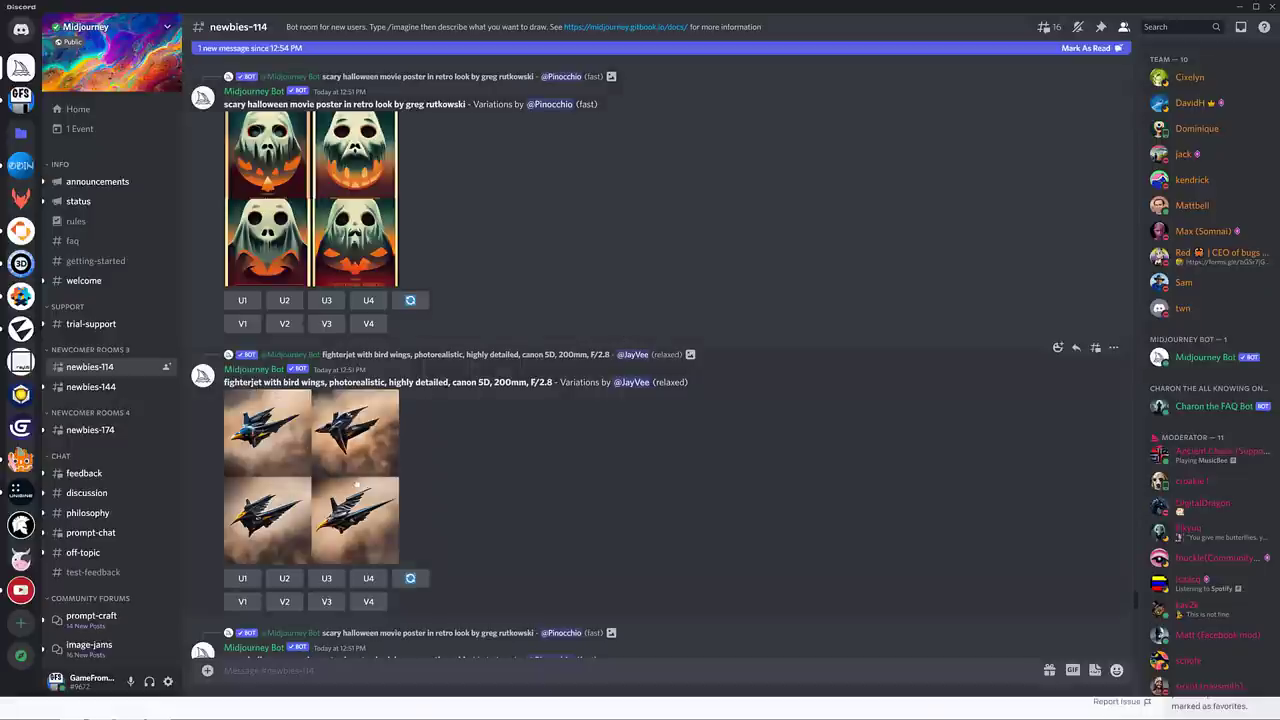
scroll(360, 480, "up", 3)
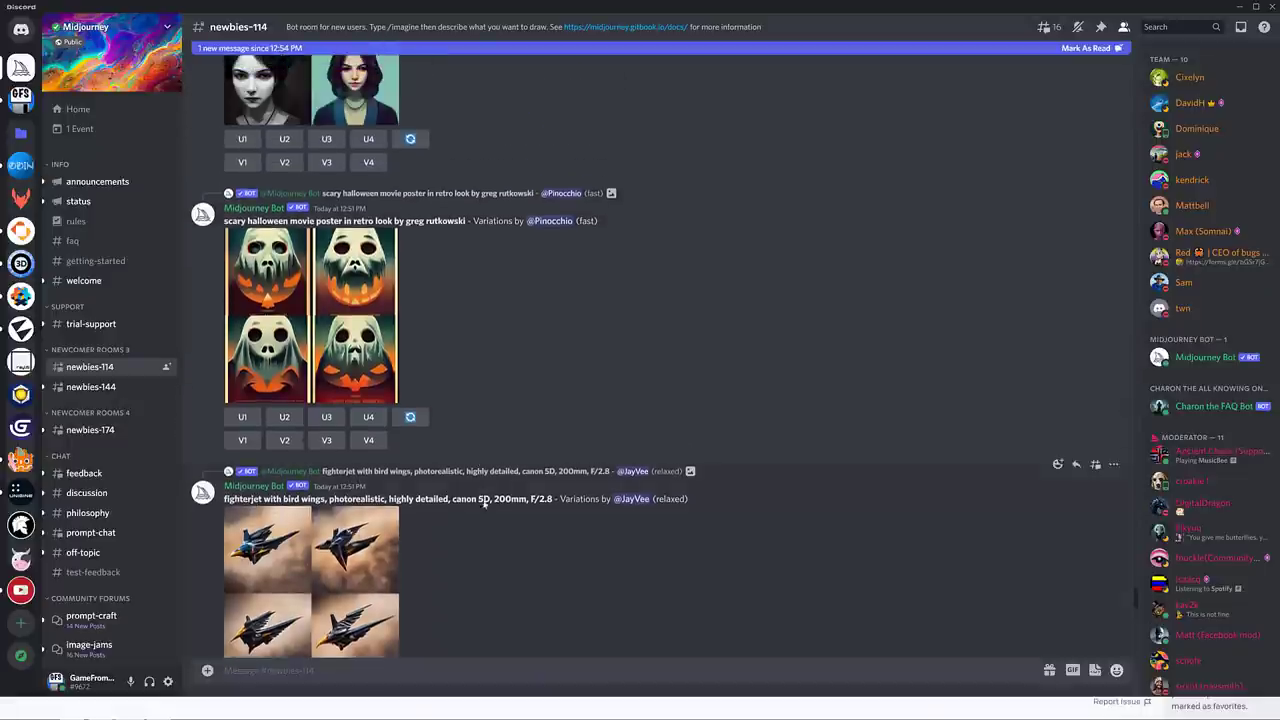
scroll(500, 480, "up", 8)
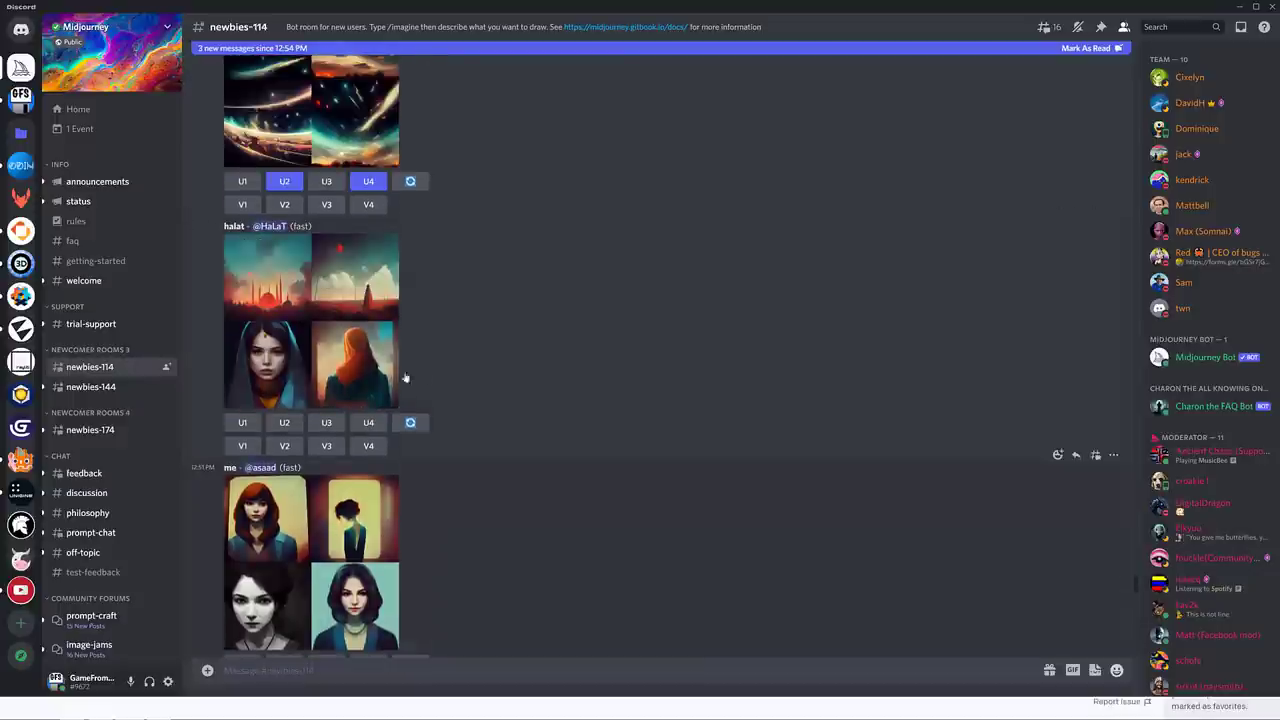
scroll(421, 385, "up", 4)
scroll(419, 397, "up", 15)
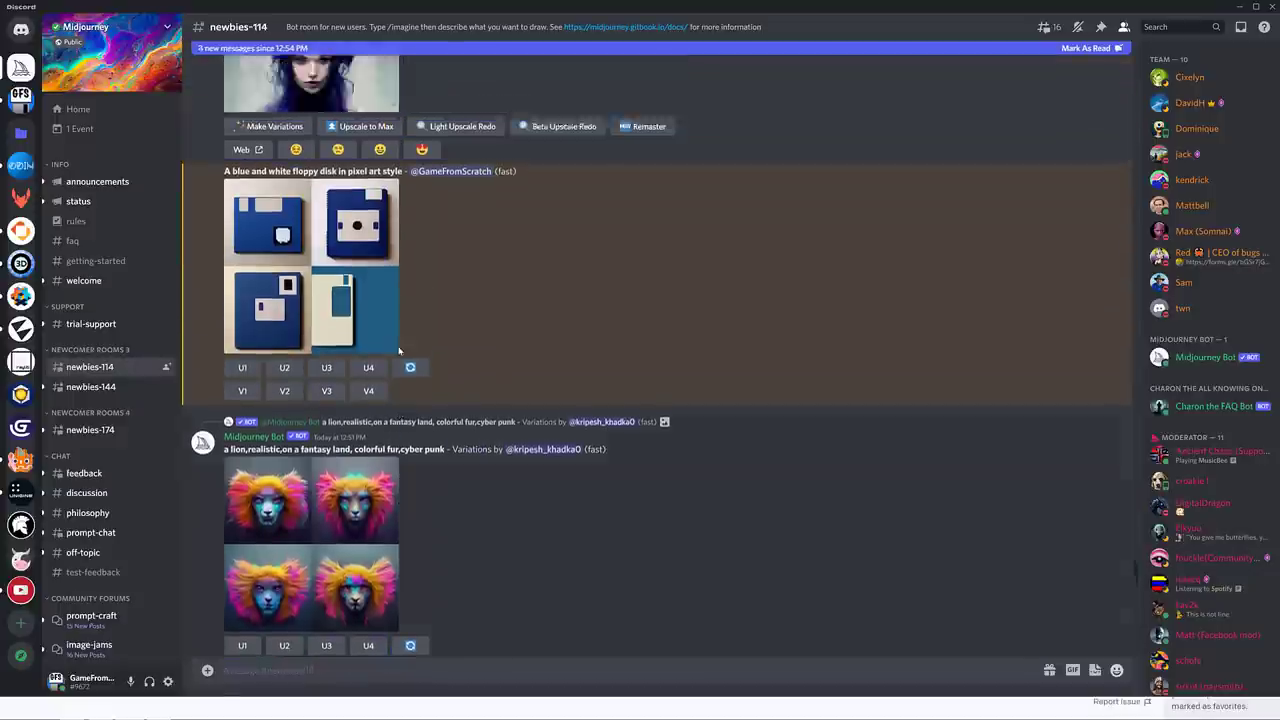
scroll(397, 362, "up", 5)
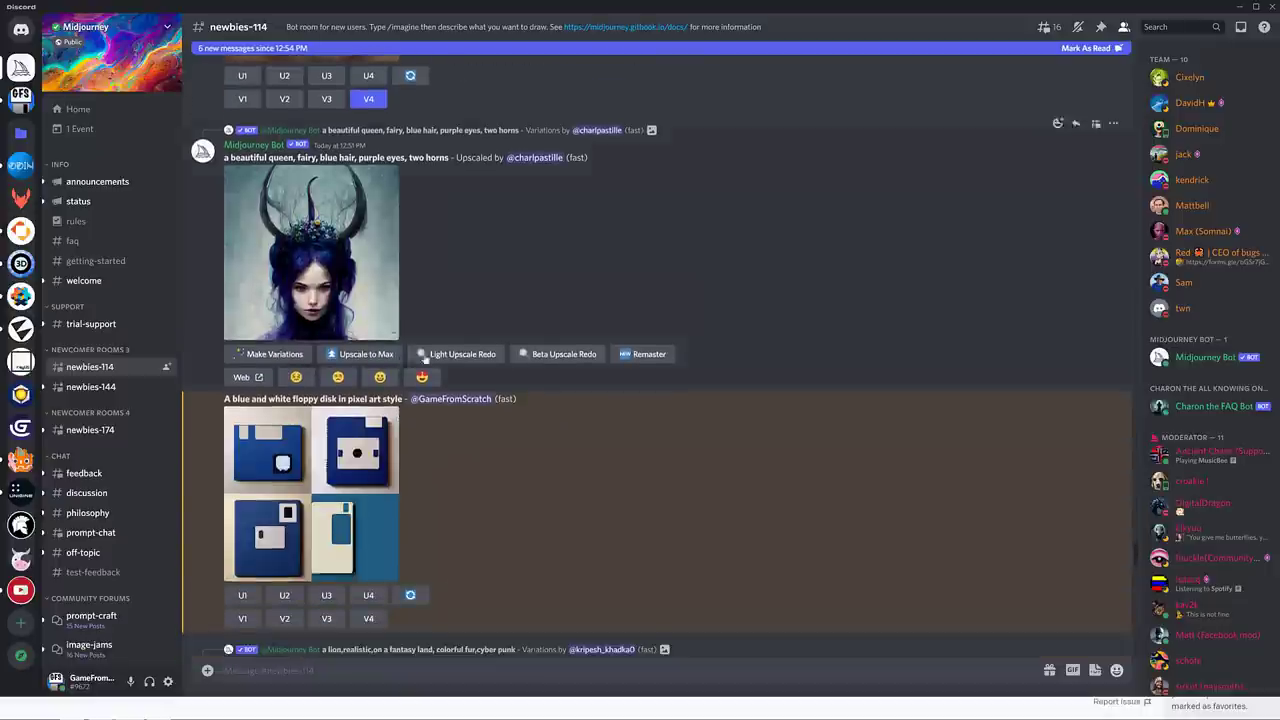
scroll(571, 337, "up", 5)
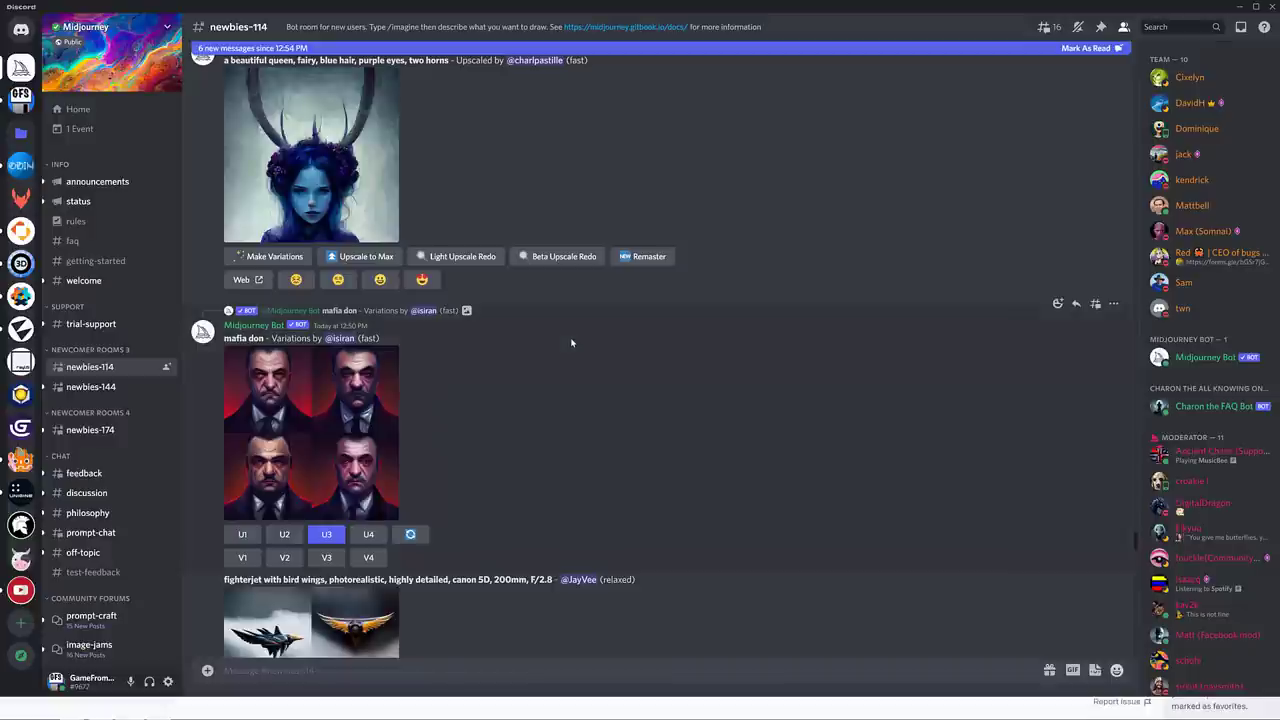
scroll(280, 348, "down", 1)
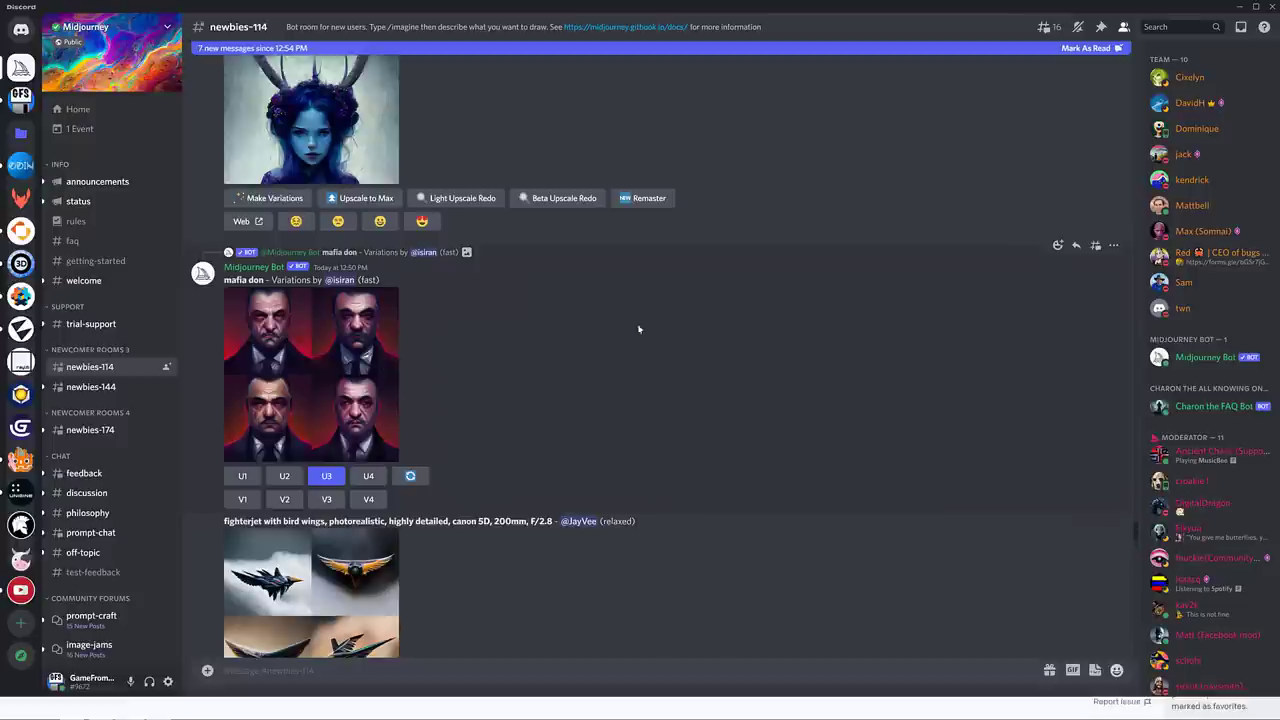
scroll(630, 319, "up", 1)
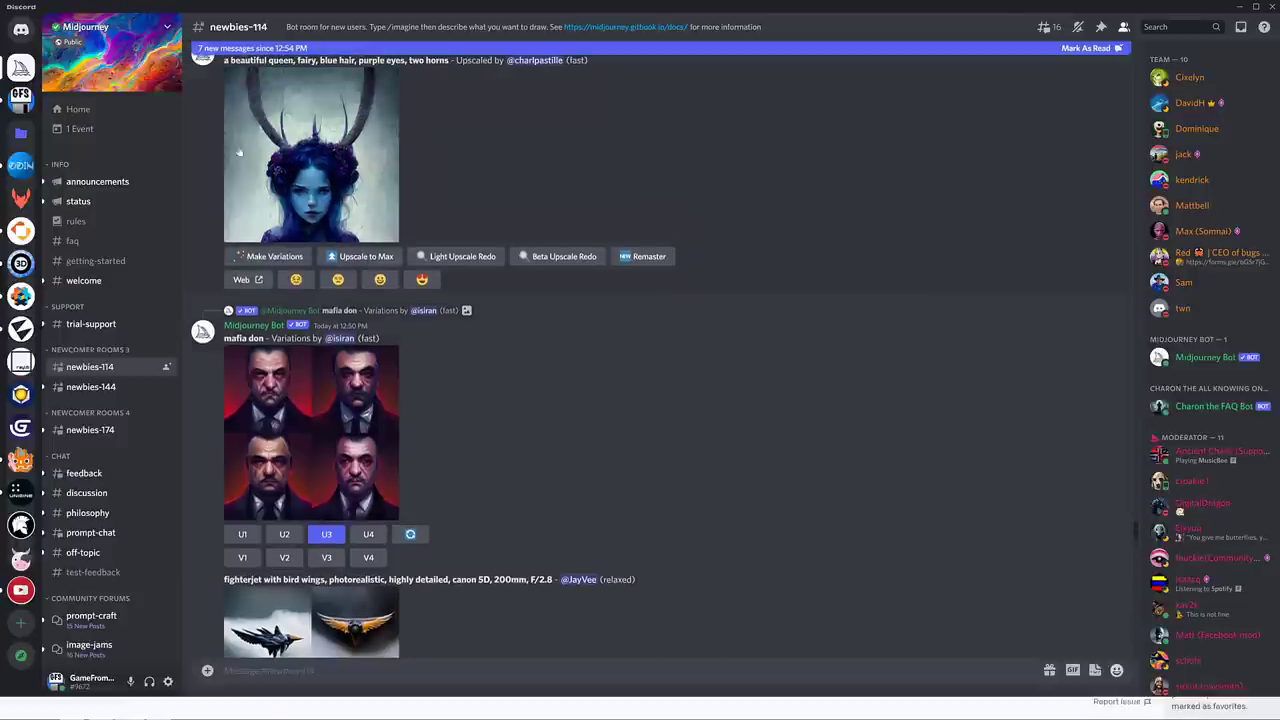
scroll(689, 455, "down", 2)
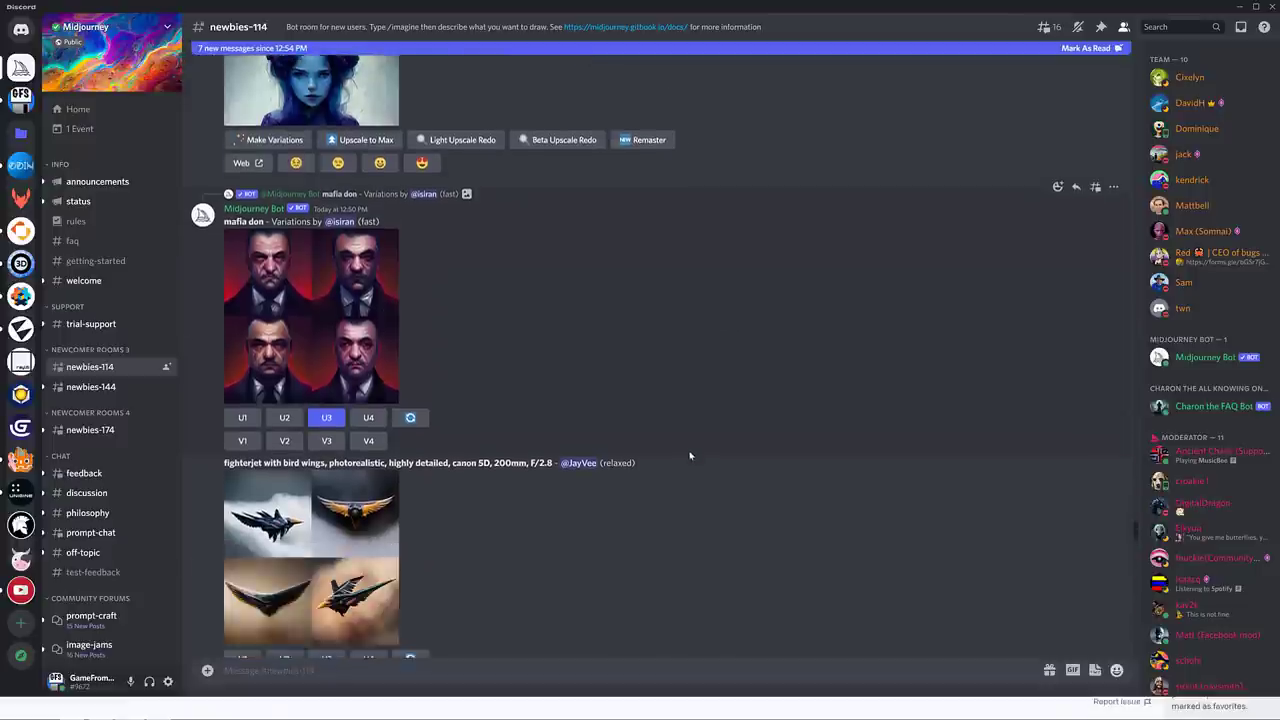
scroll(689, 455, "down", 15)
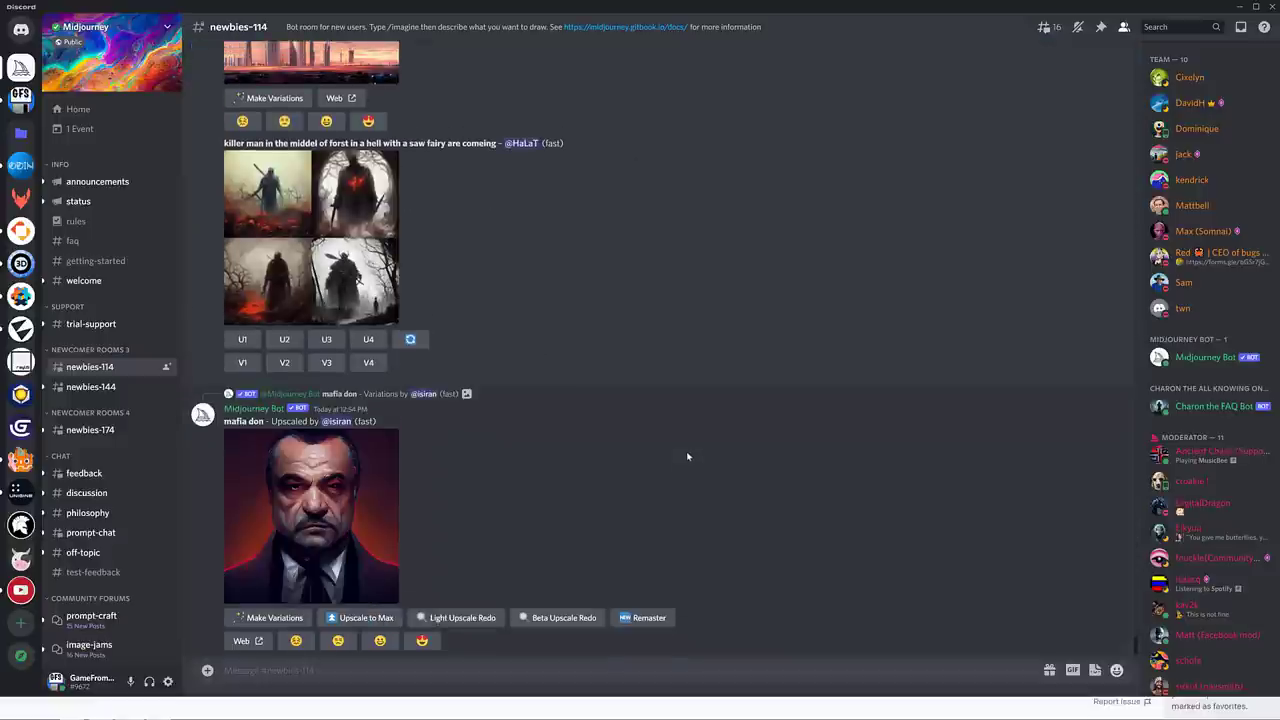
scroll(687, 457, "up", 8)
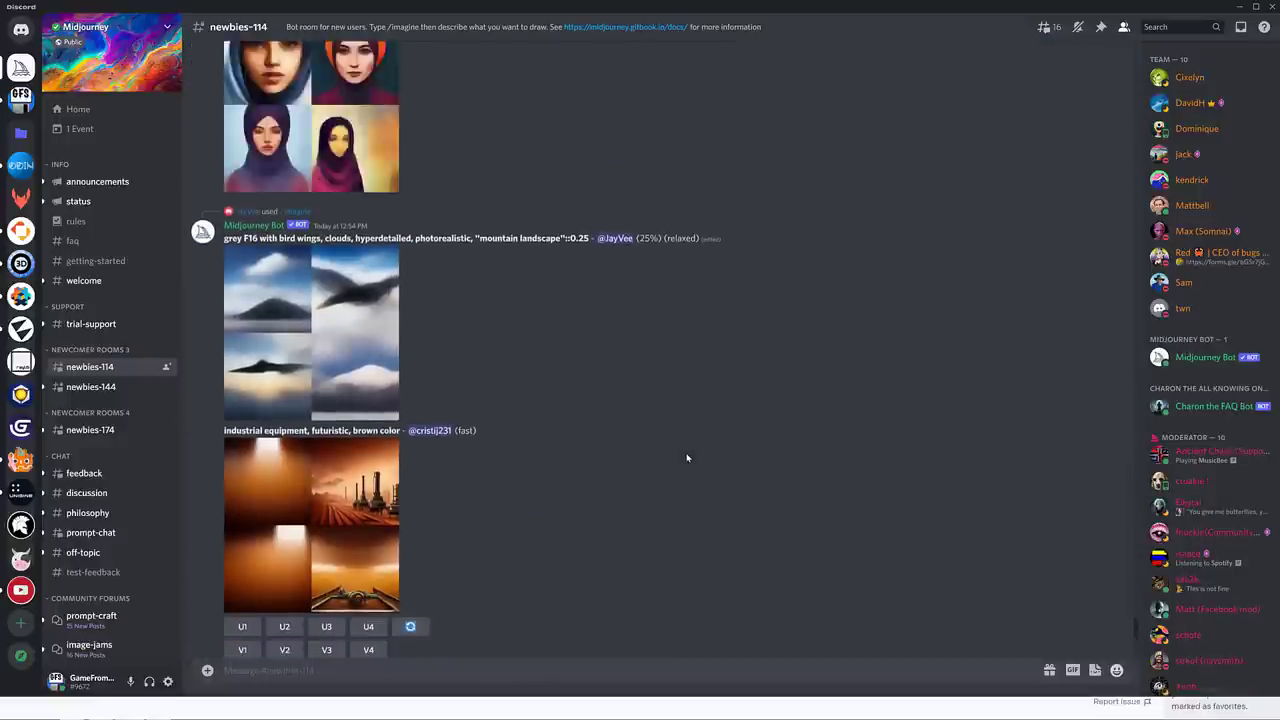
scroll(687, 457, "down", 3)
scroll(660, 399, "up", 2)
scroll(660, 399, "up", 15)
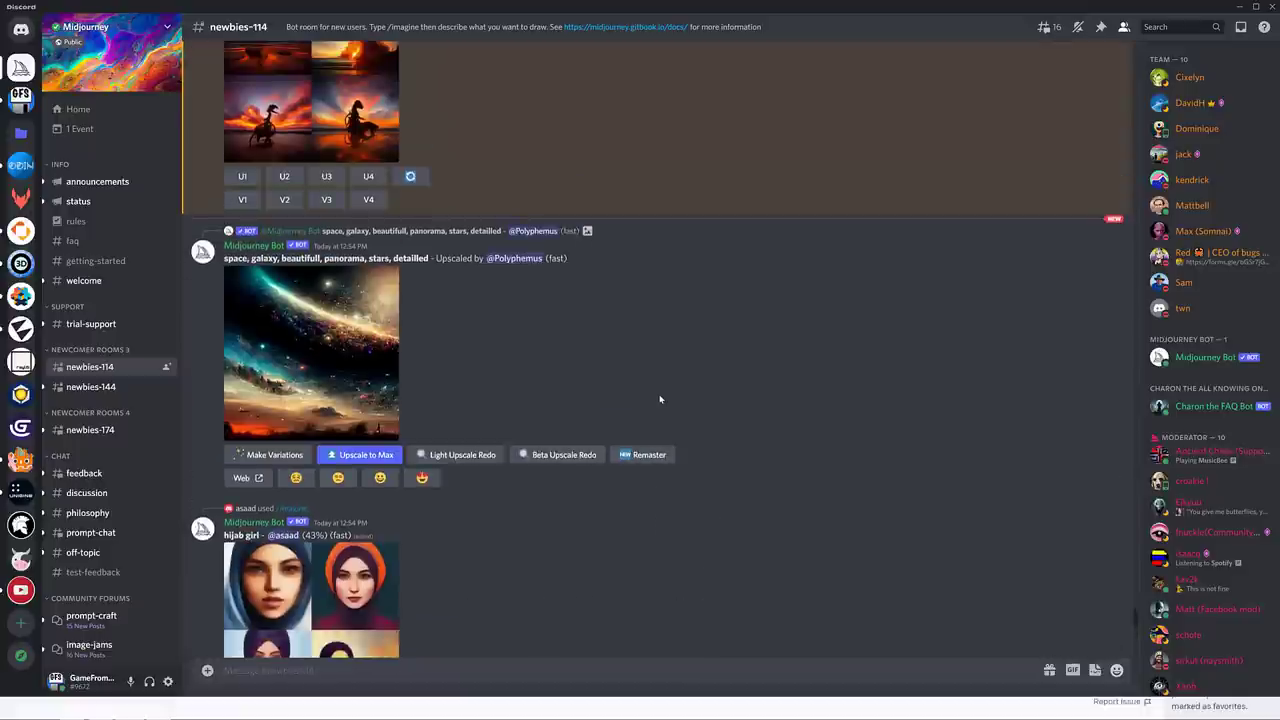
scroll(660, 399, "up", 2)
scroll(274, 210, "up", 3)
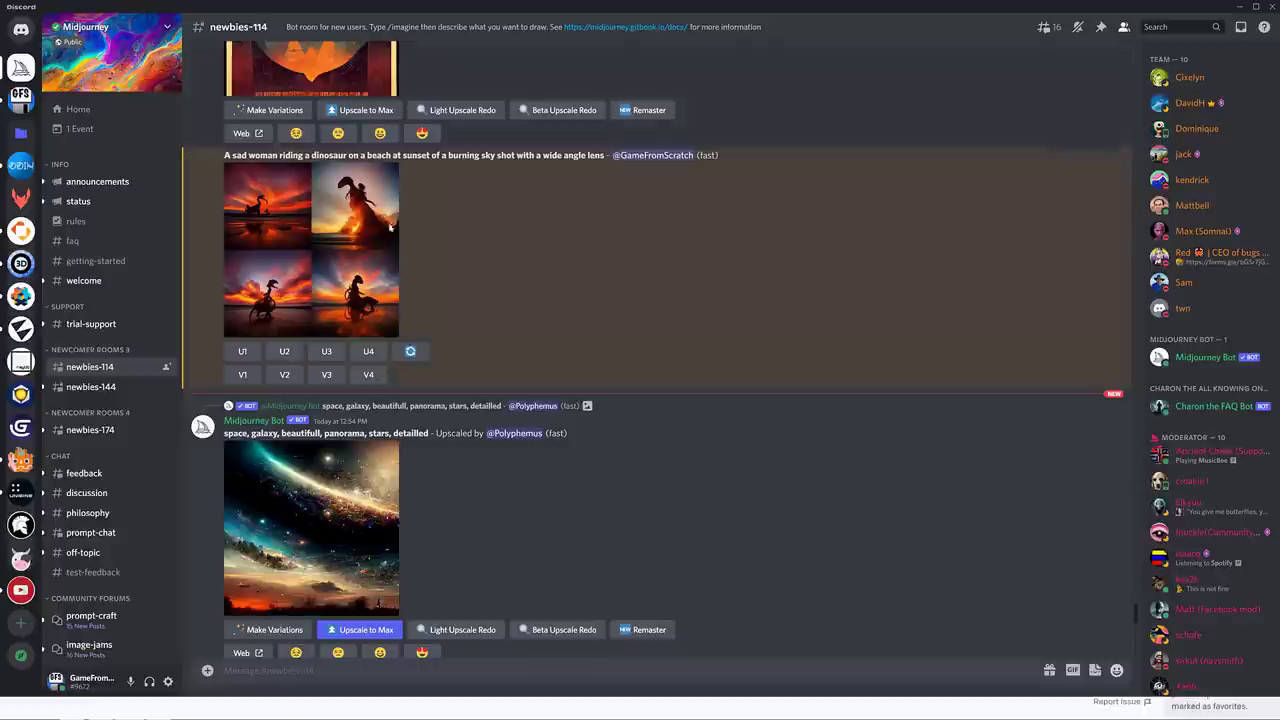
Step: Re-roll Midjourney's dinosaur-on-beach grid, then switch to the Stable Diffusion Public Release page
left_click(411, 352)
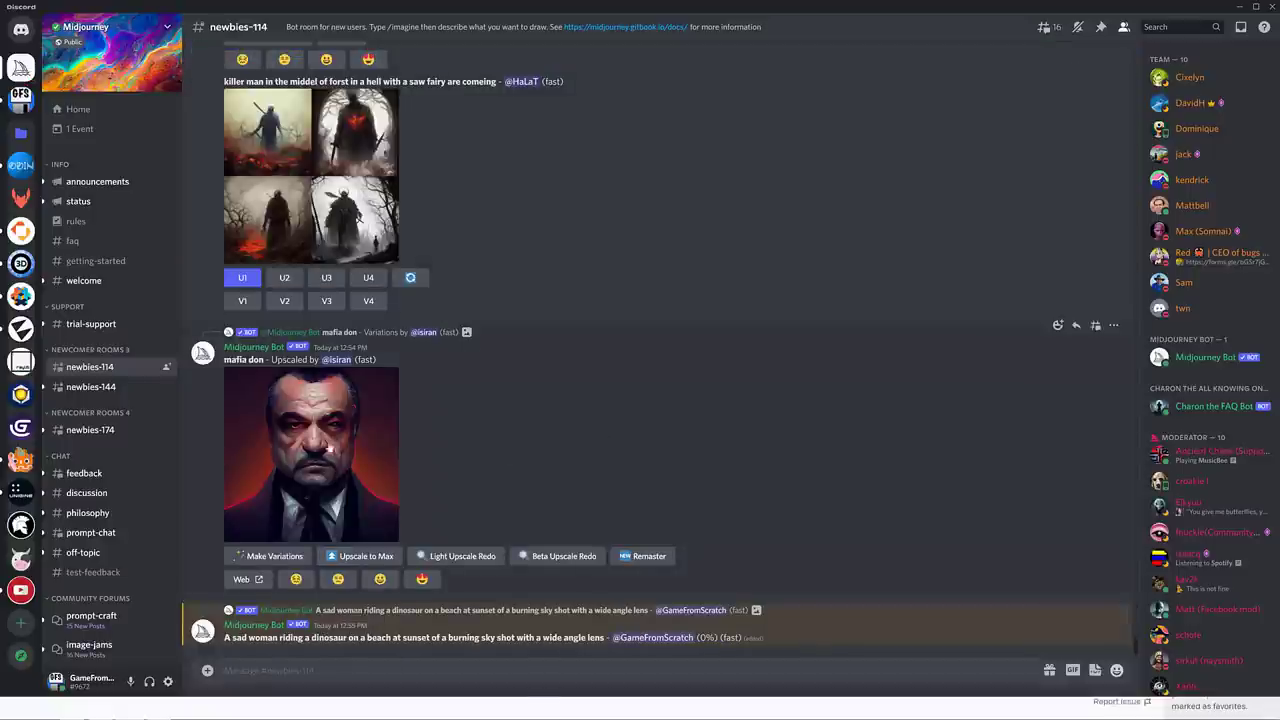
key("alt+Tab")
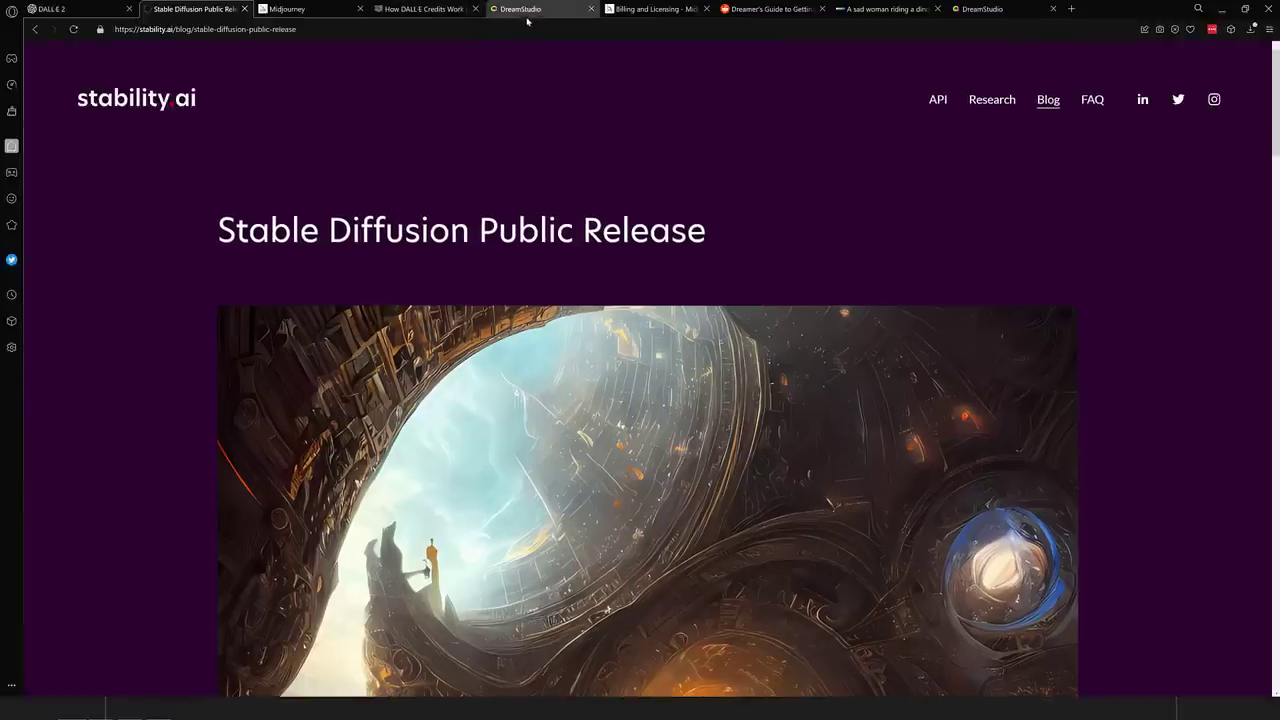
Step: Read through the Reddit Dreamer's Guide to Stable Diffusion, then return to DALL·E's floppy-disk results
left_click(768, 9)
scroll(350, 347, "down", 3)
scroll(350, 347, "down", 4)
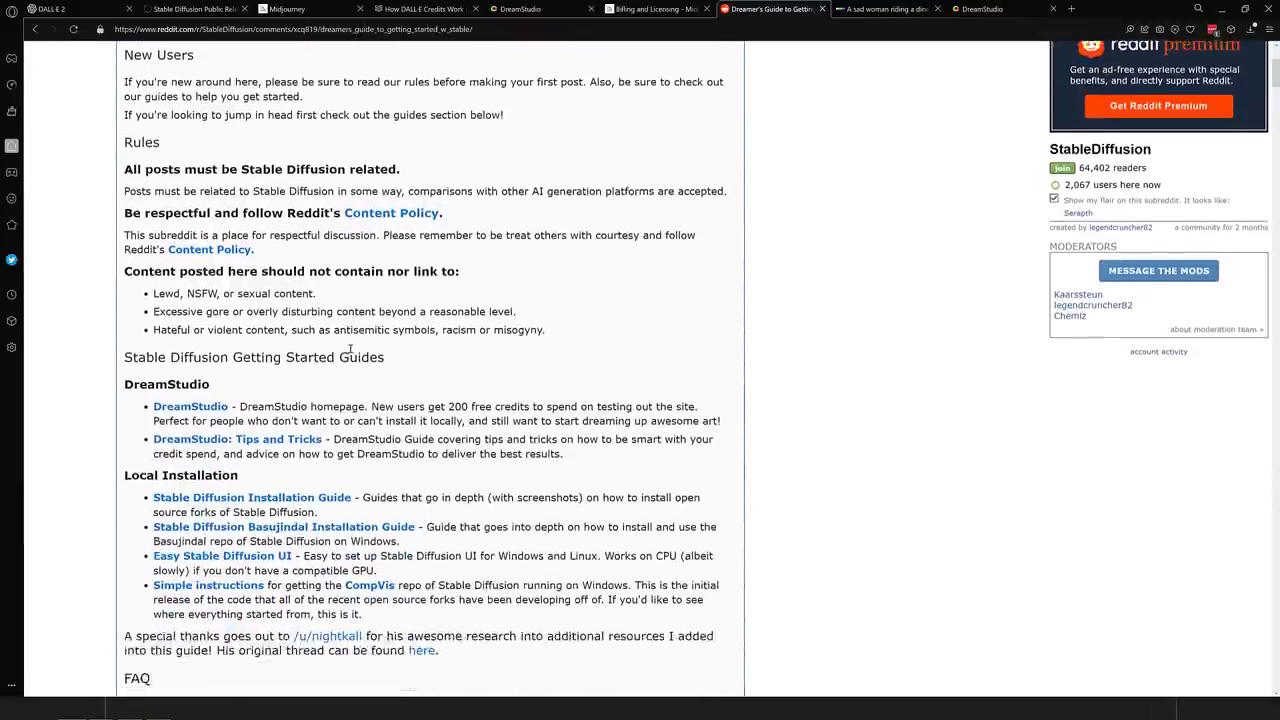
scroll(349, 349, "down", 3)
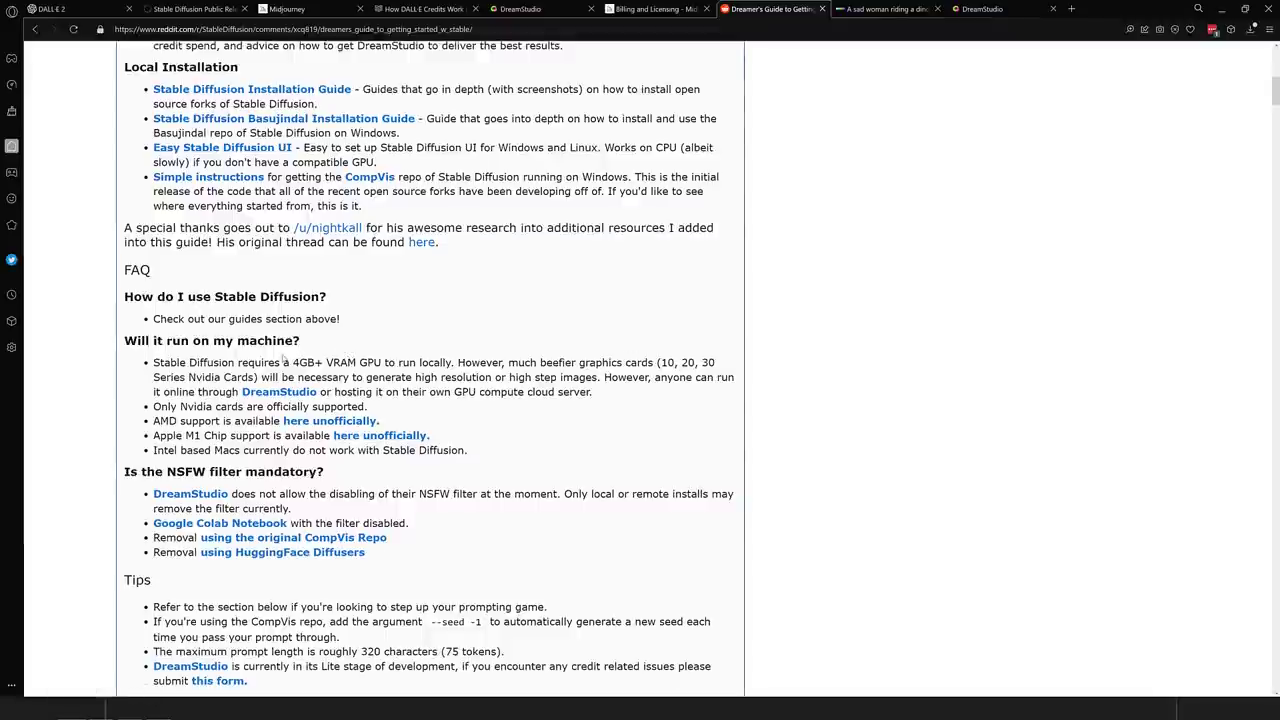
scroll(367, 357, "down", 1)
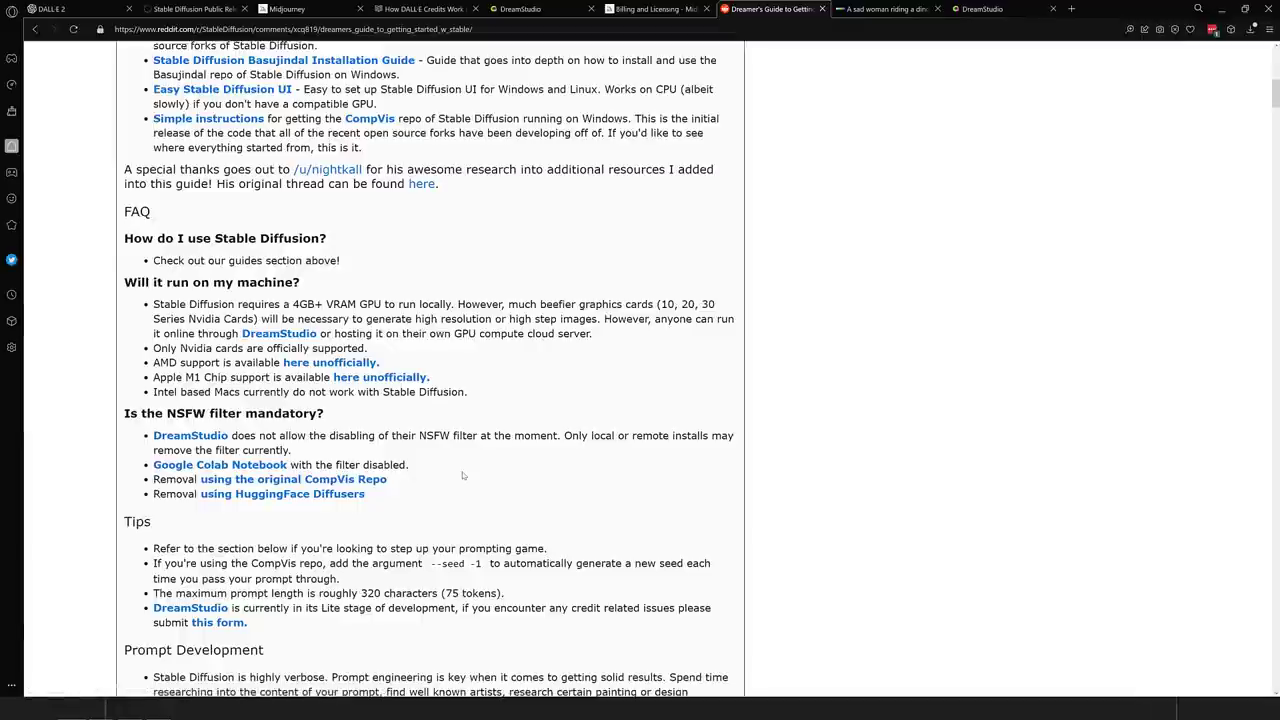
scroll(463, 476, "down", 4)
scroll(481, 437, "down", 1)
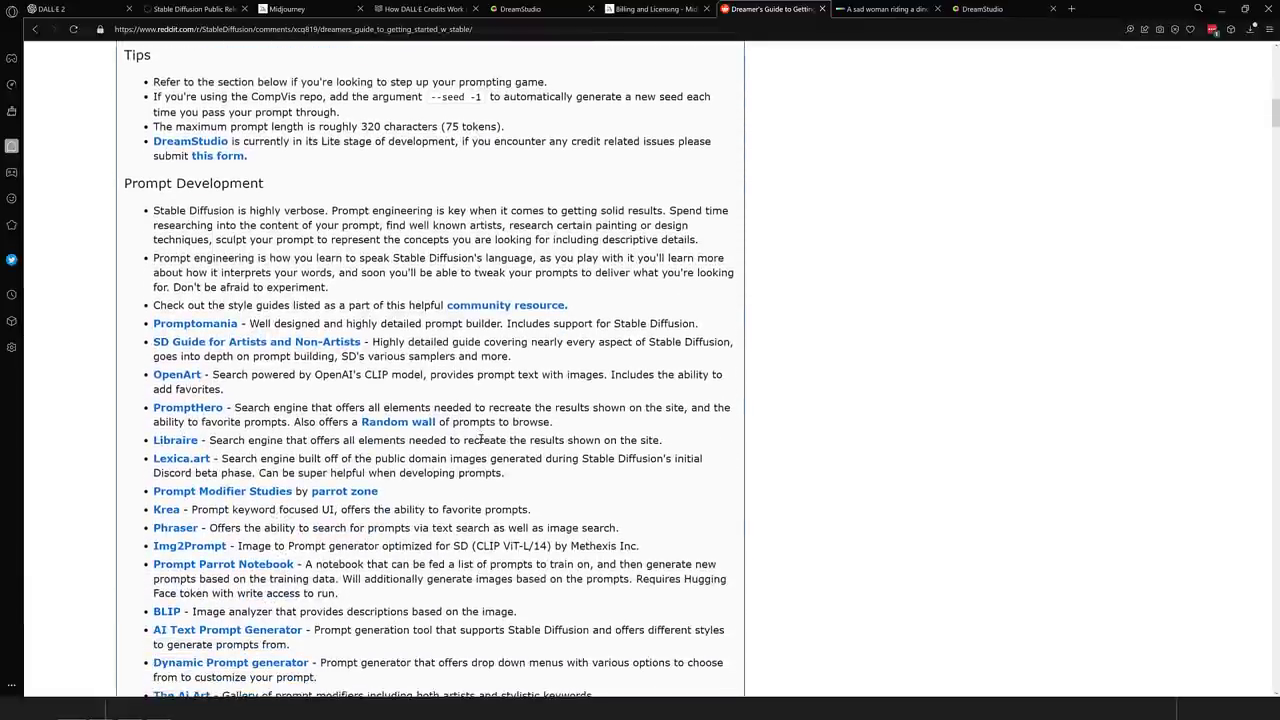
scroll(481, 440, "up", 15)
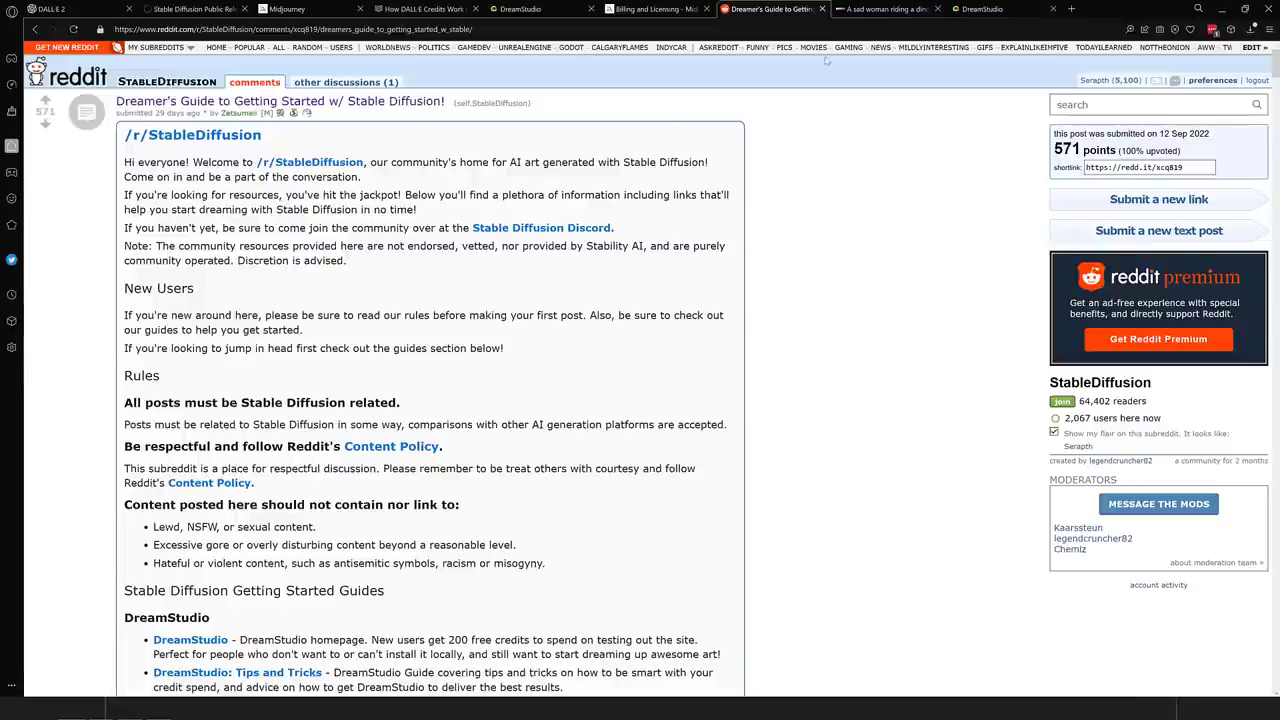
key("ctrl+Tab")
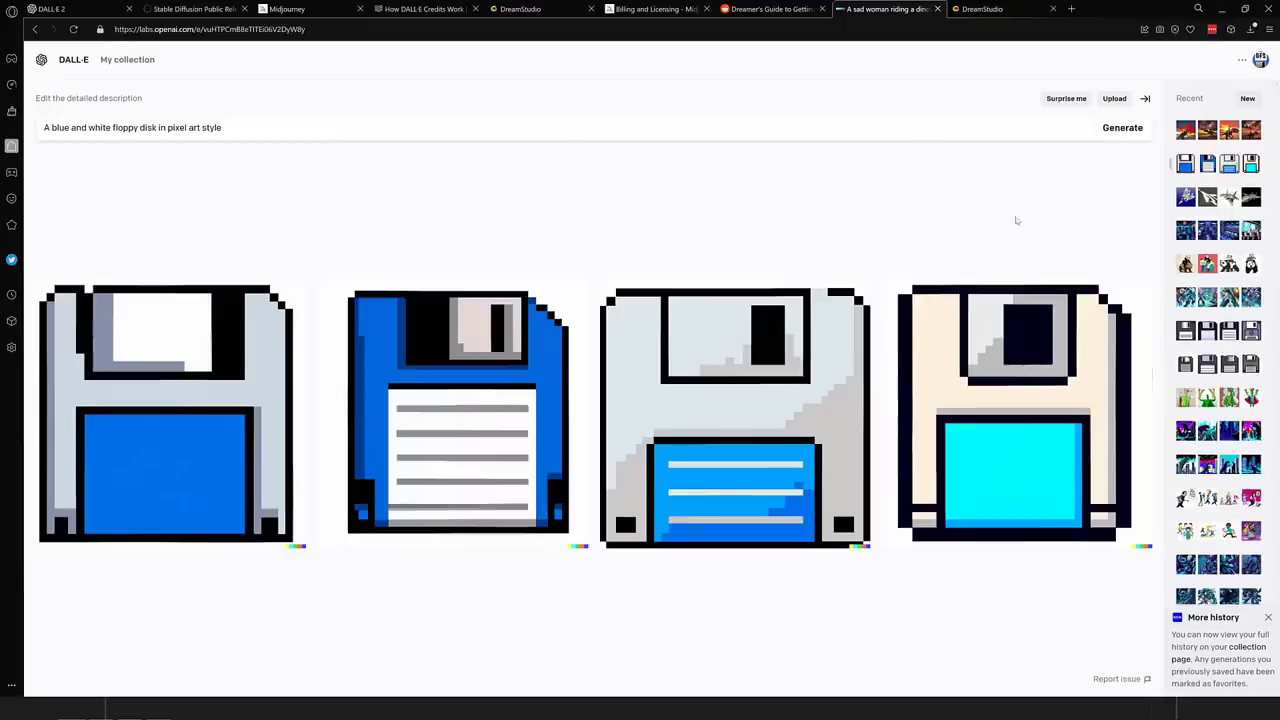
key("alt+Tab")
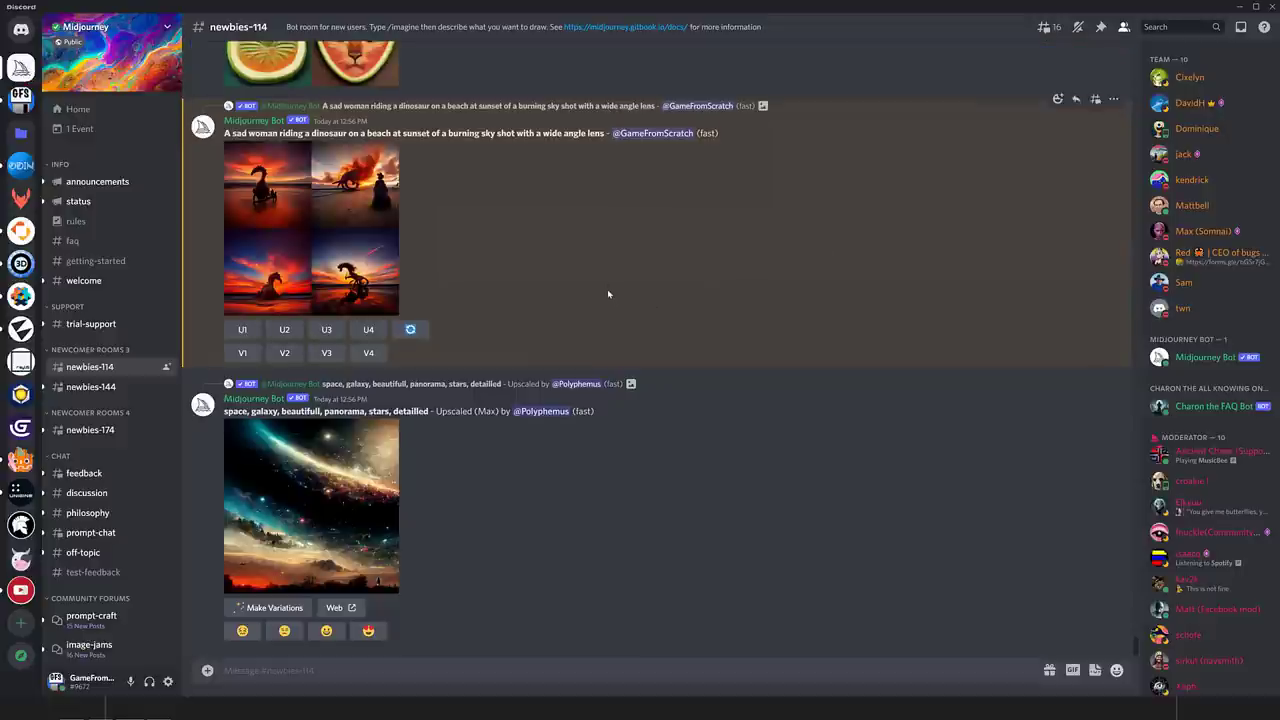
left_click(305, 276)
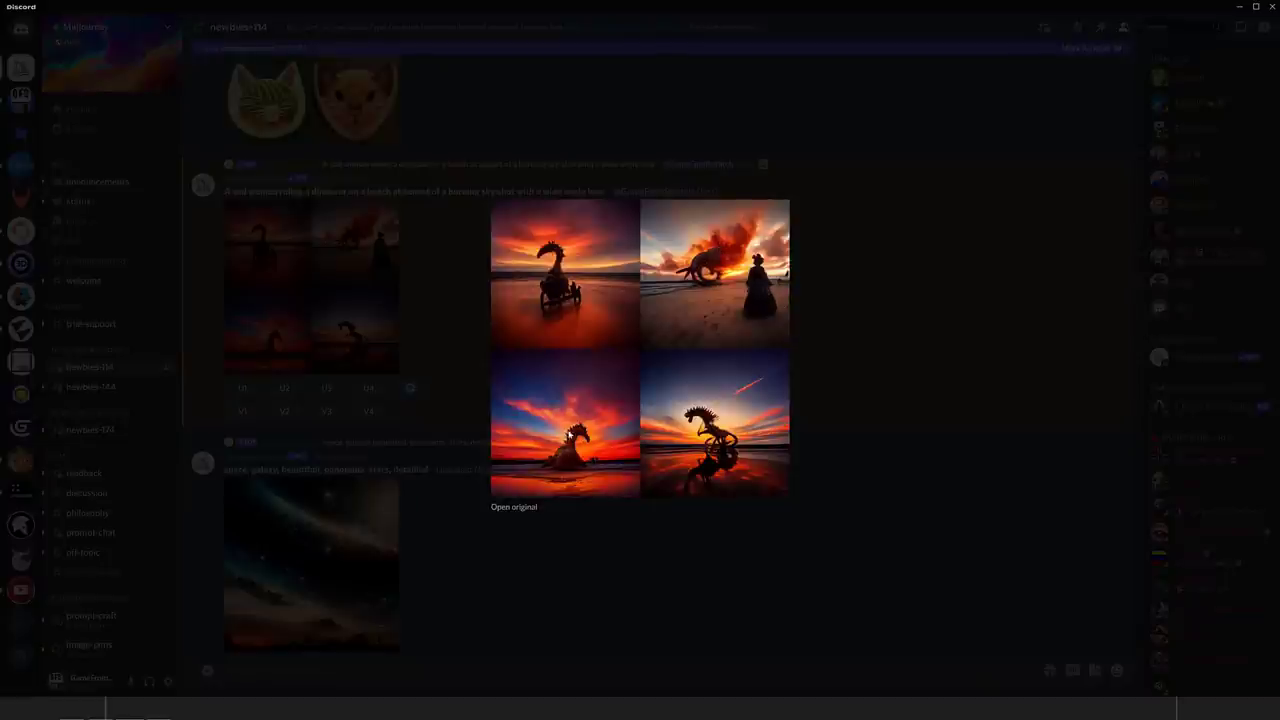
left_click(905, 443)
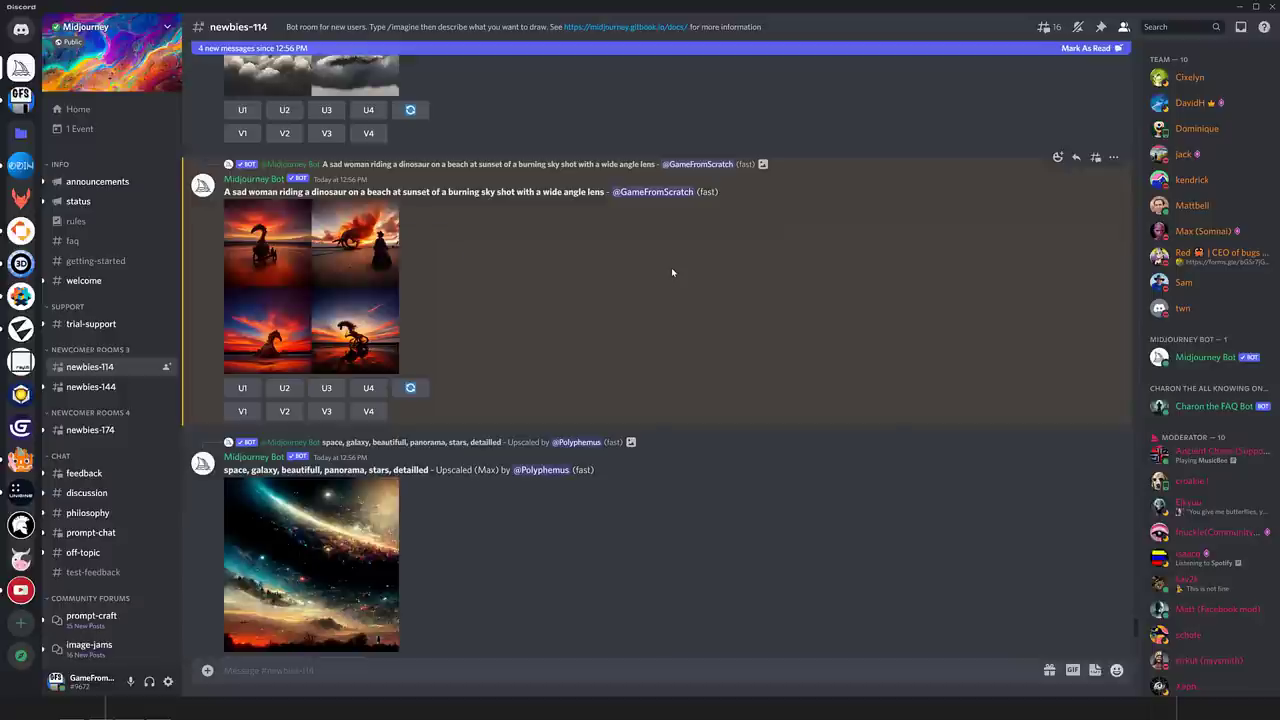
key("alt+Tab")
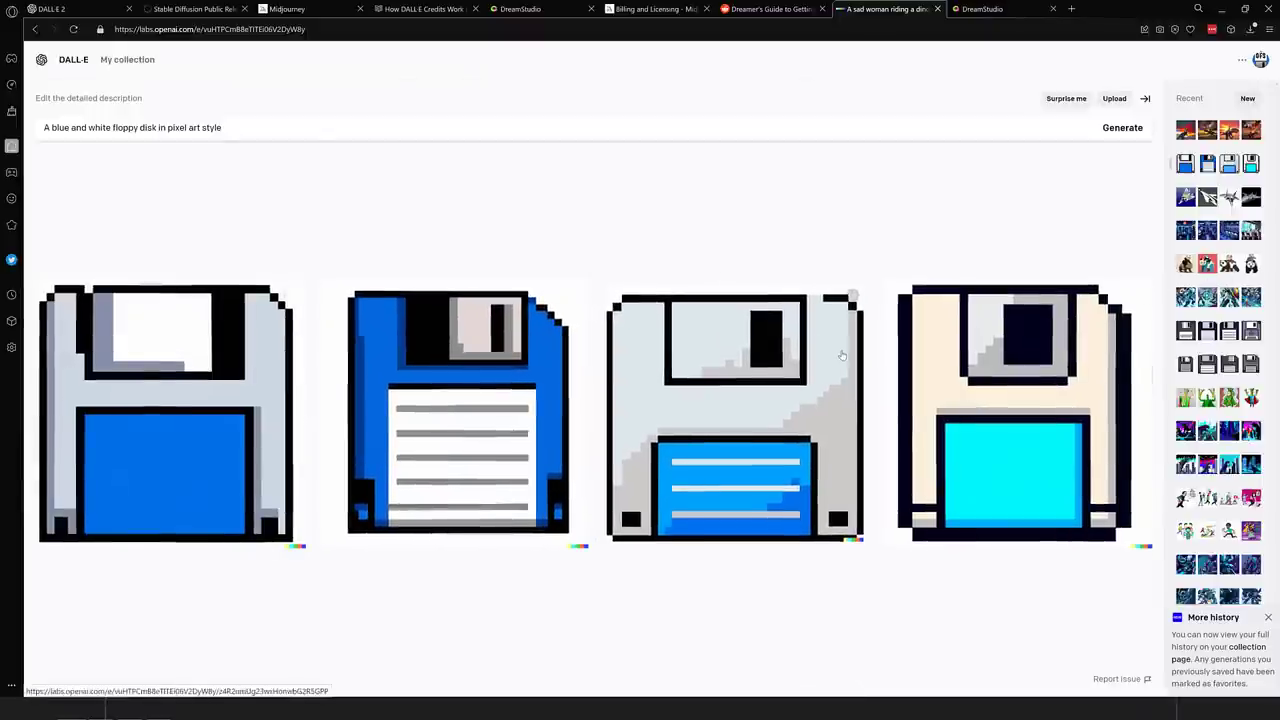
Step: Visit the DALL·E 2 homepage, Stability AI's Stable Diffusion post, then the Midjourney homepage
left_click(90, 8)
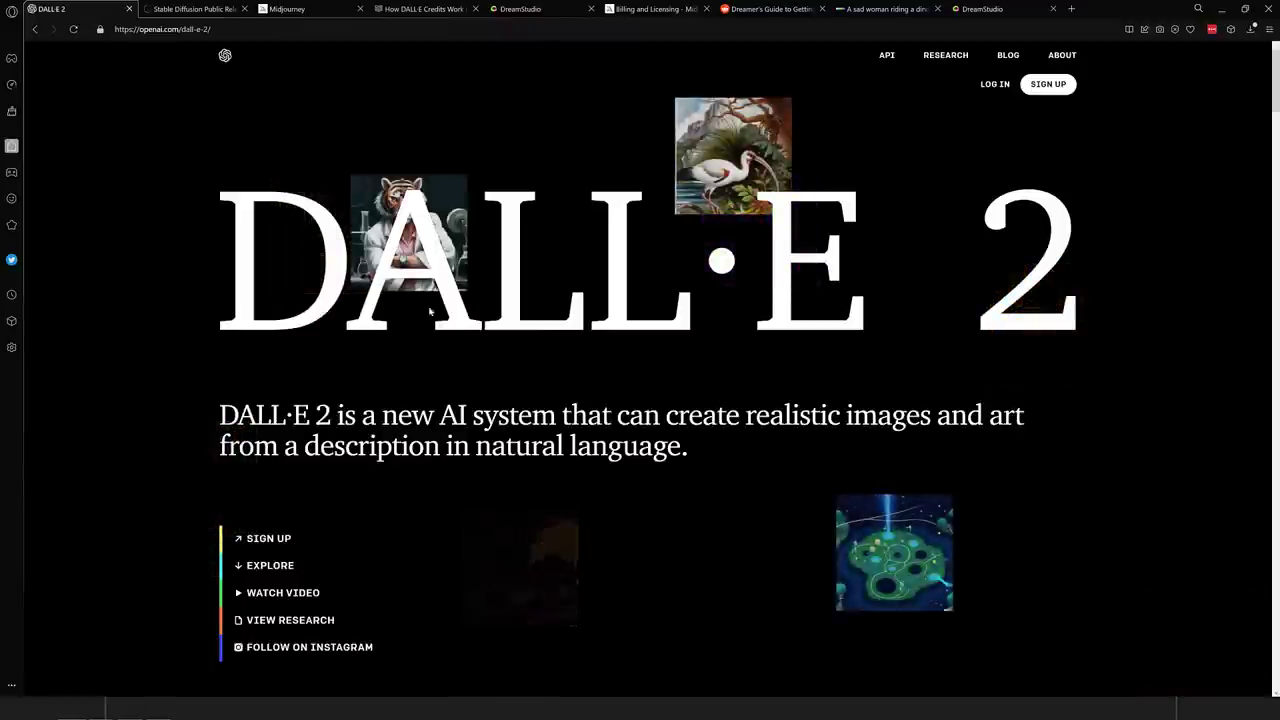
key("ctrl+Tab")
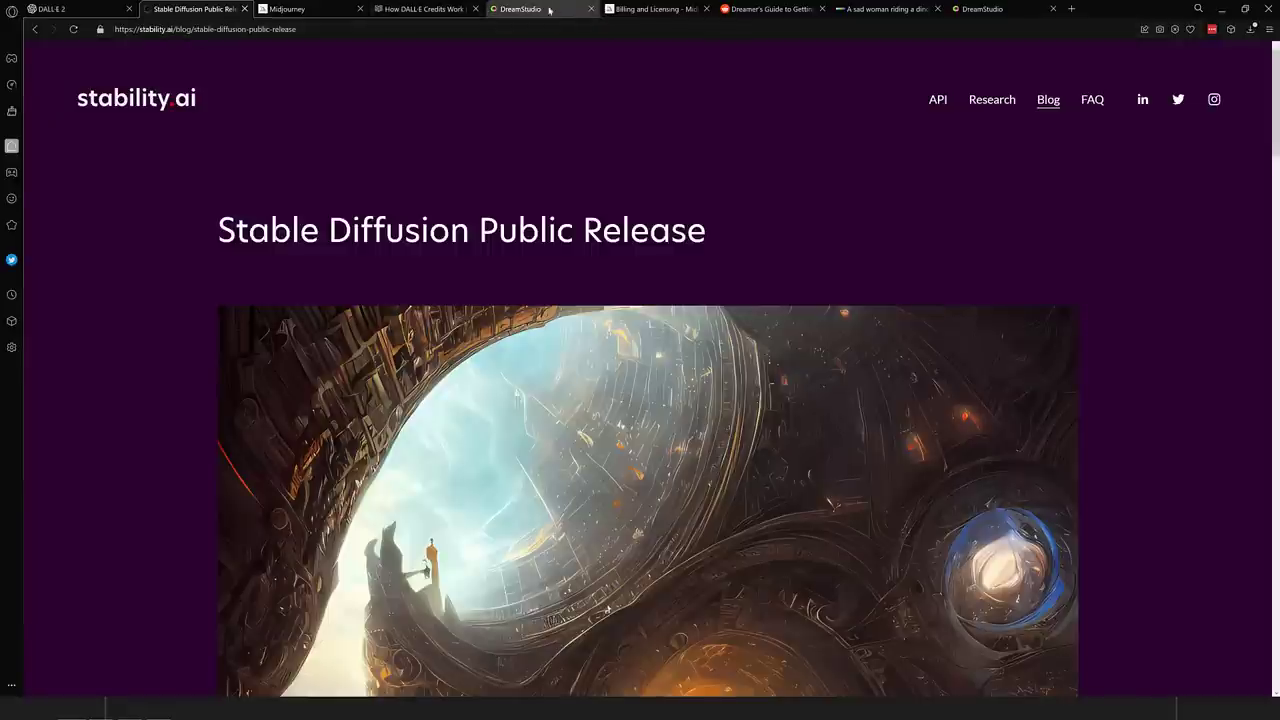
left_click(285, 10)
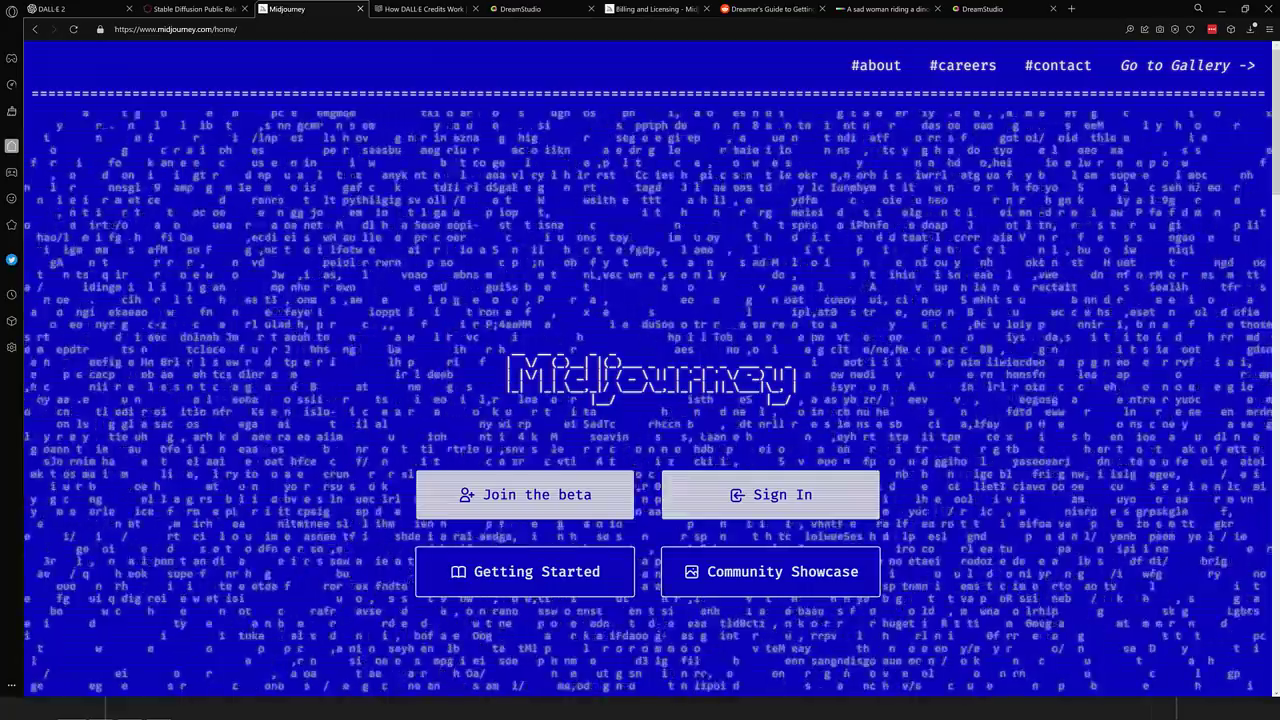